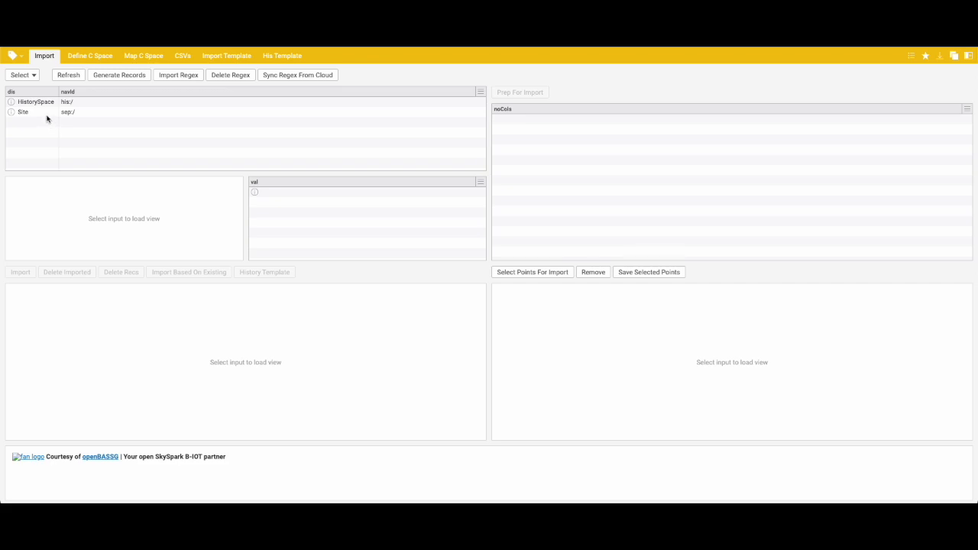
# Step: Open the Site navigation entry and look through SiteA, SiteB, SiteC and SiteD
pyautogui.click(52, 102)
pyautogui.click(94, 143)
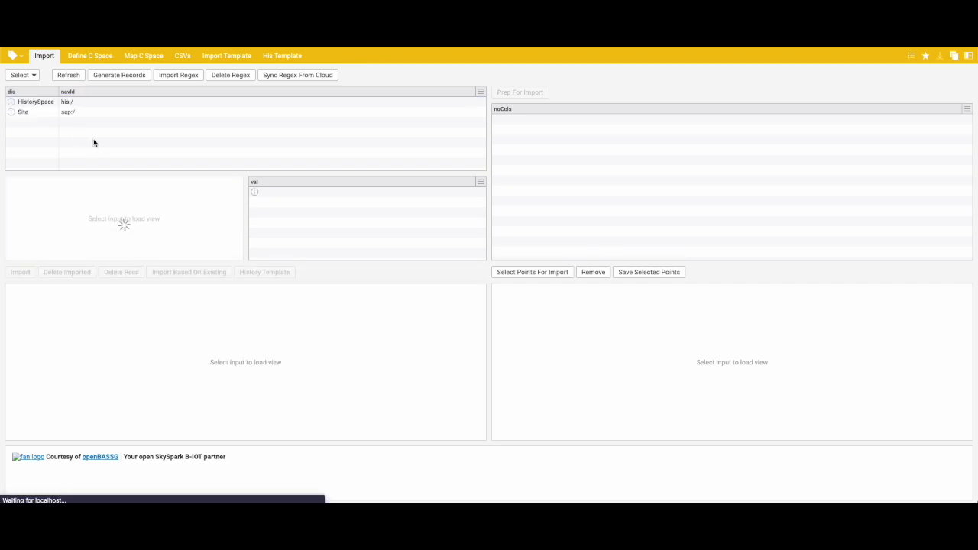
pyautogui.click(35, 113)
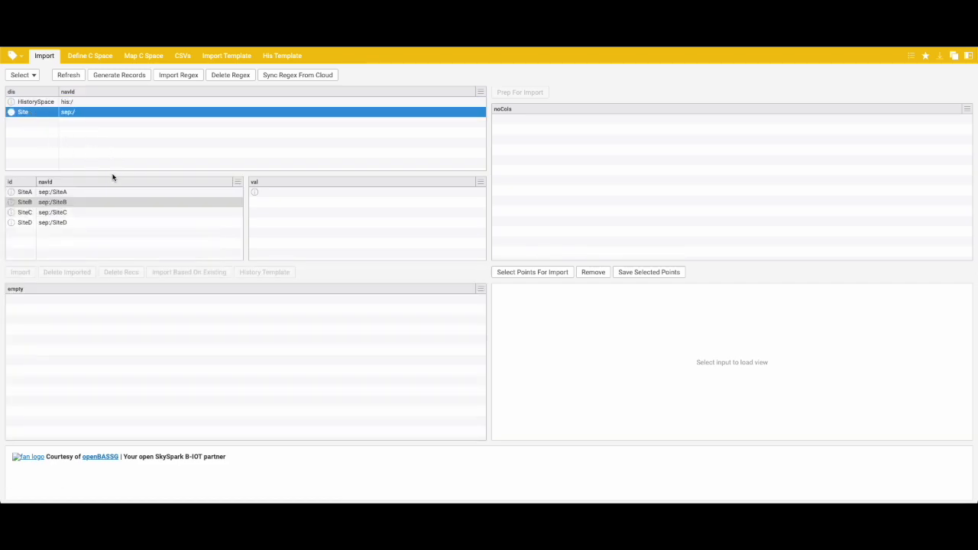
pyautogui.click(32, 194)
pyautogui.click(38, 203)
pyautogui.click(51, 212)
pyautogui.click(58, 221)
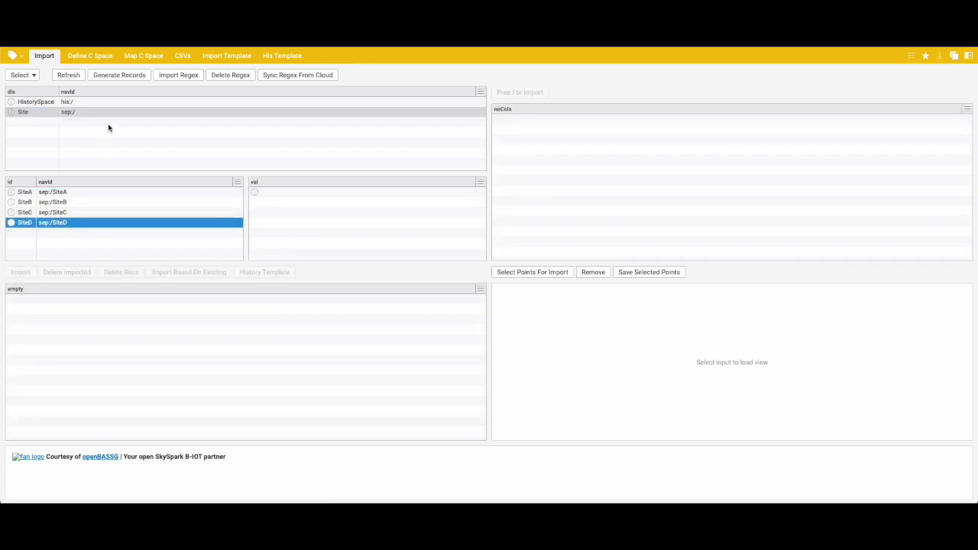
# Step: Generate records for the Haystack Conn connector with navId sep:/
pyautogui.click(117, 76)
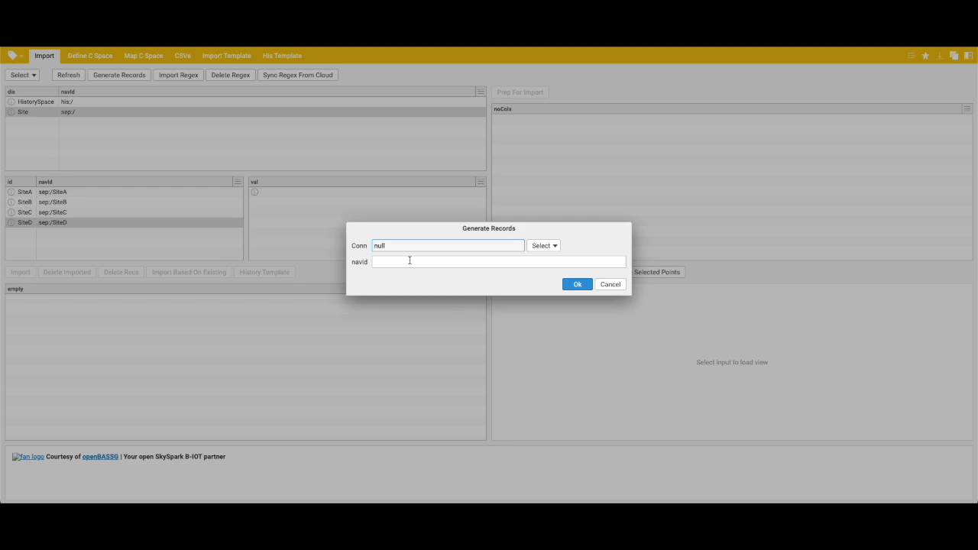
pyautogui.click(547, 246)
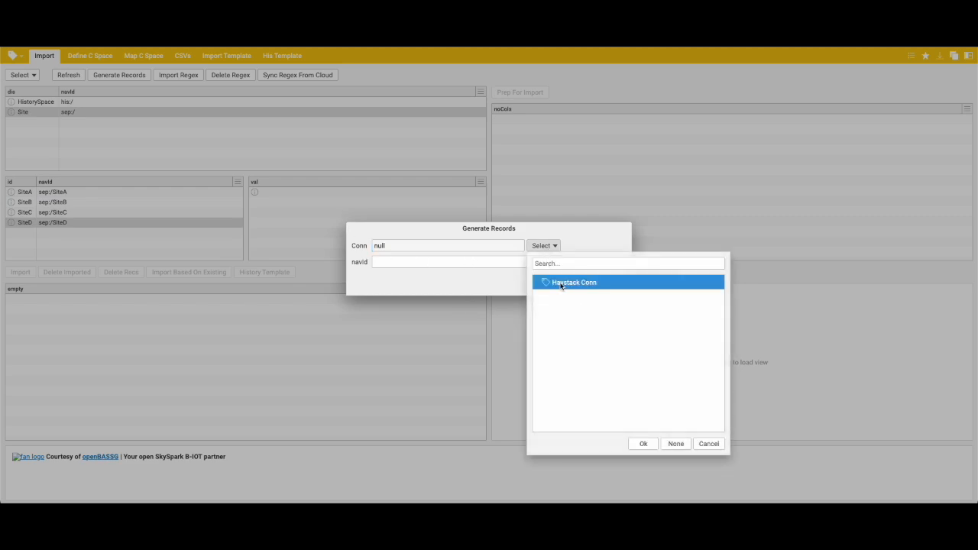
pyautogui.doubleClick(560, 283)
pyautogui.click(393, 264)
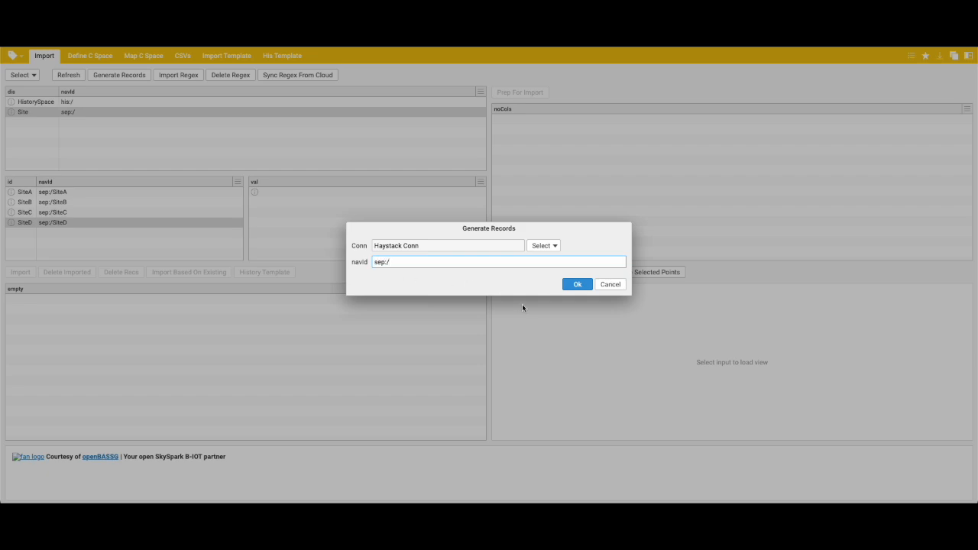
pyautogui.click(577, 285)
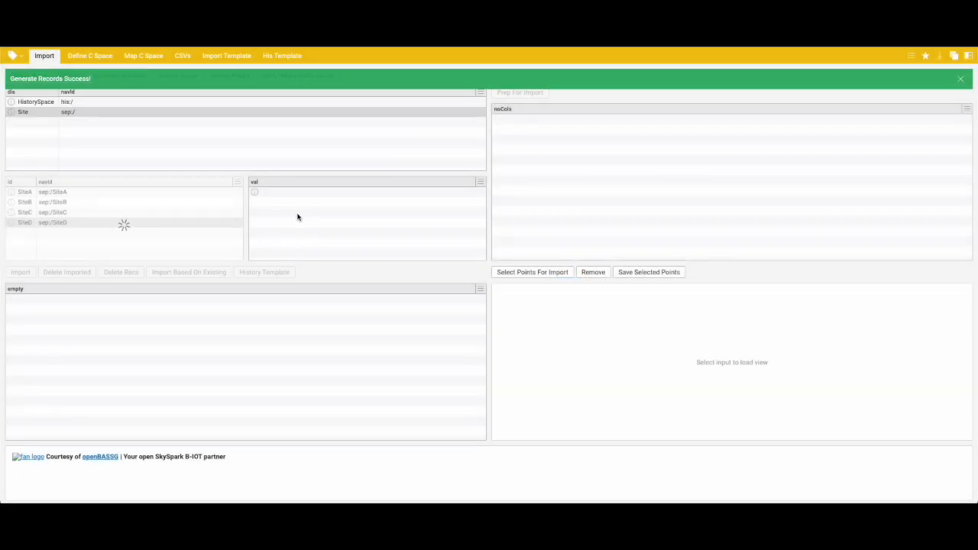
# Step: Look through the equipment lists of SiteA, SiteB and SiteC
pyautogui.click(70, 193)
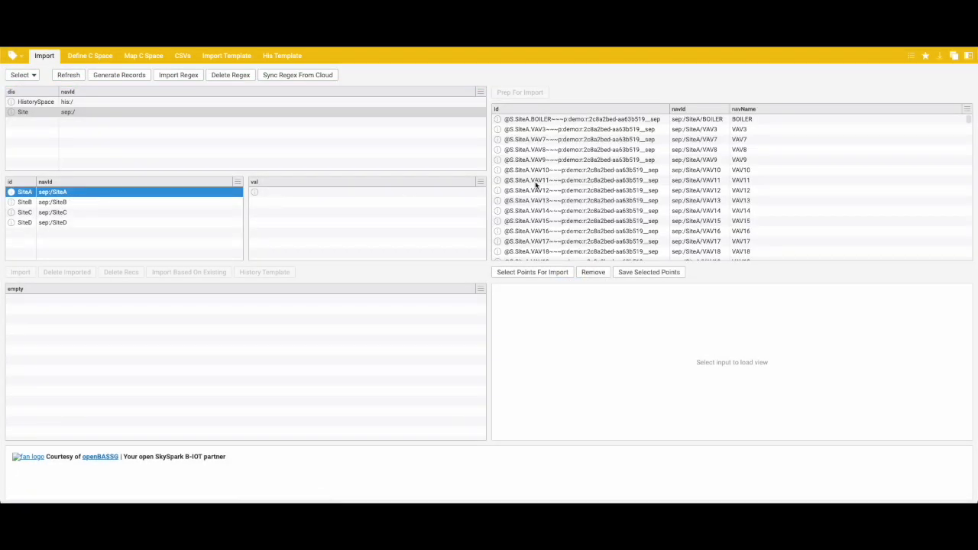
pyautogui.click(58, 202)
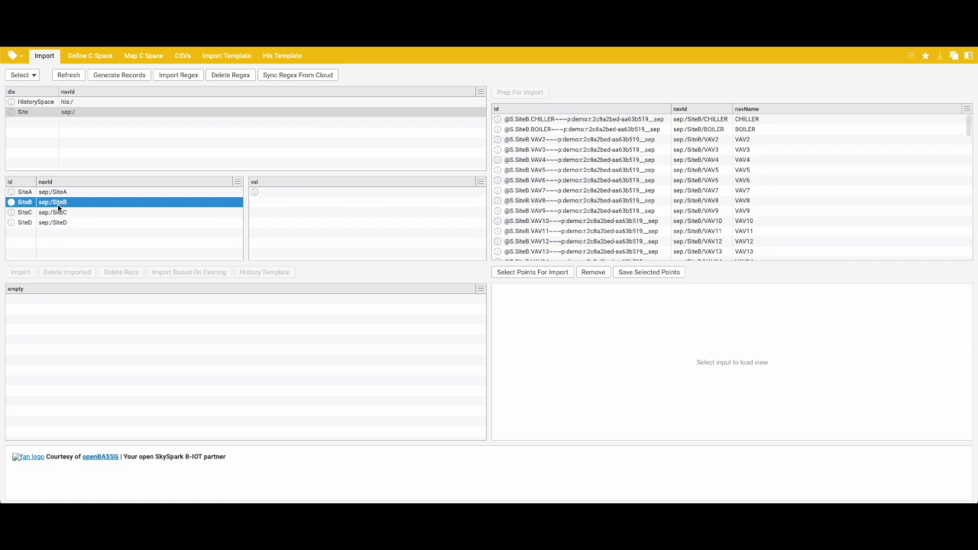
pyautogui.click(61, 213)
# Step: Prepare SiteA's BOILER, VAV3, VAV7 and VAV8 for import and refresh the view
pyautogui.click(90, 194)
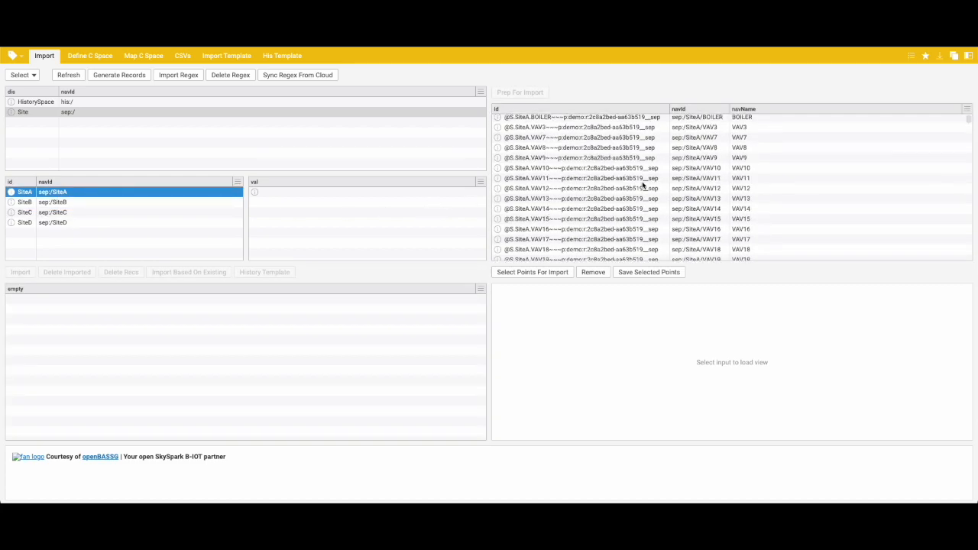
pyautogui.click(734, 120)
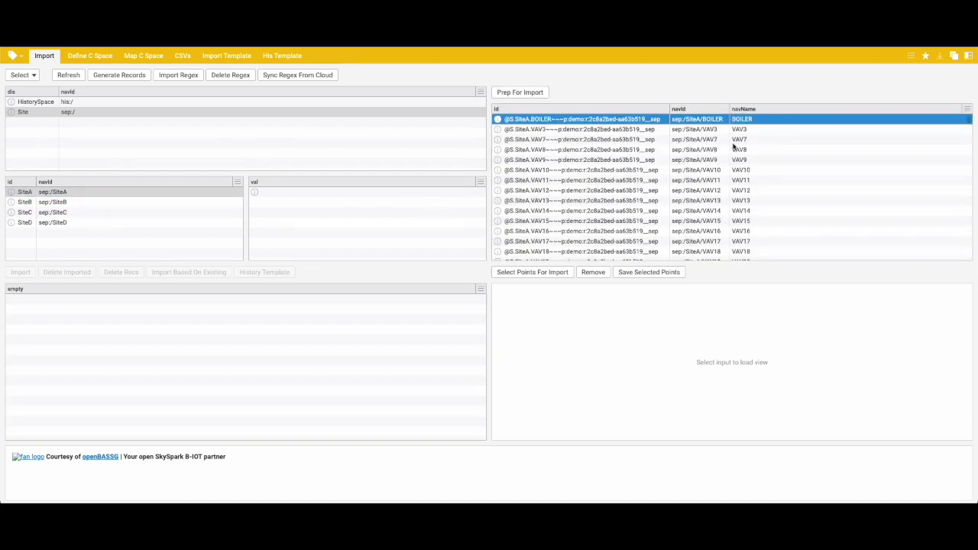
pyautogui.keyDown('shift'); pyautogui.click(735, 149); pyautogui.keyUp('shift')
pyautogui.click(534, 93)
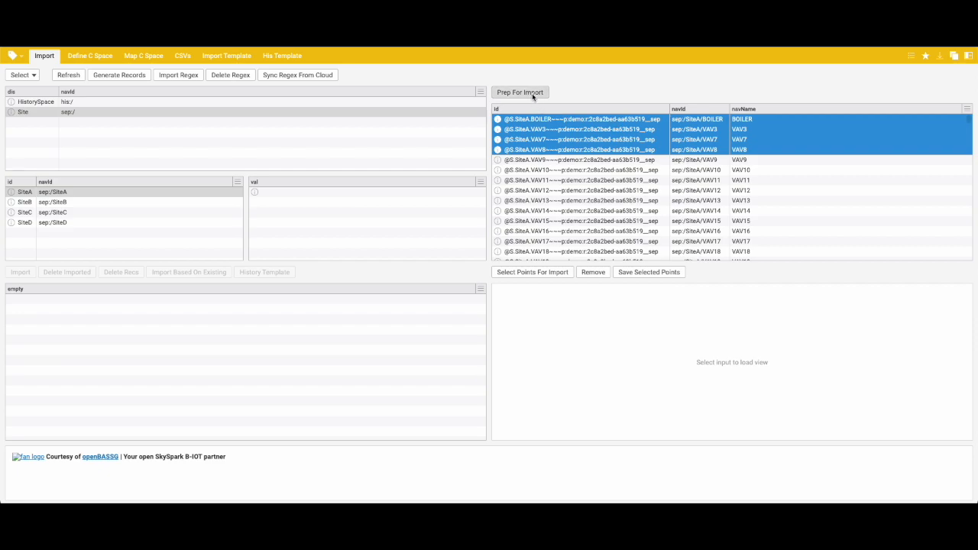
pyautogui.click(75, 71)
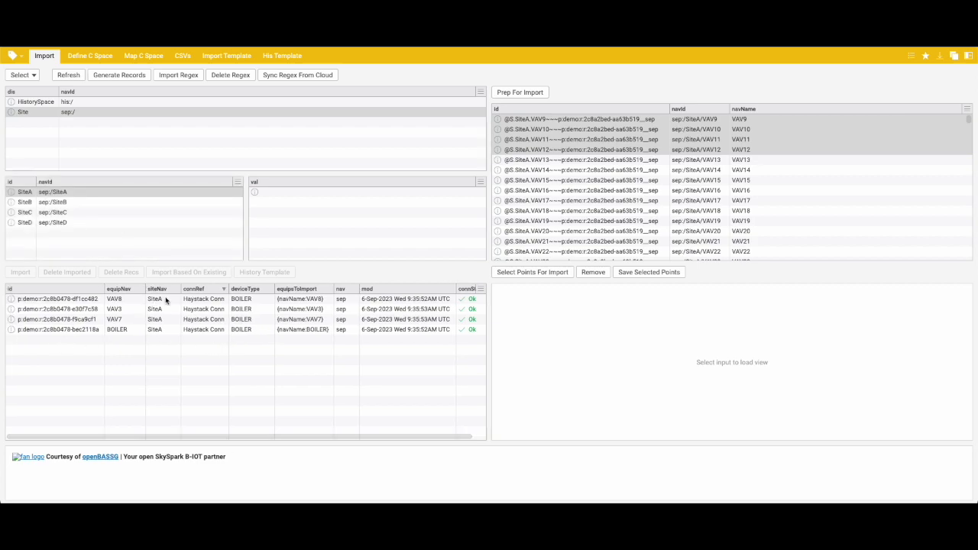
# Step: Check the status of the latest uniqueNavNames() job, and close the job view
pyautogui.click(615, 57)
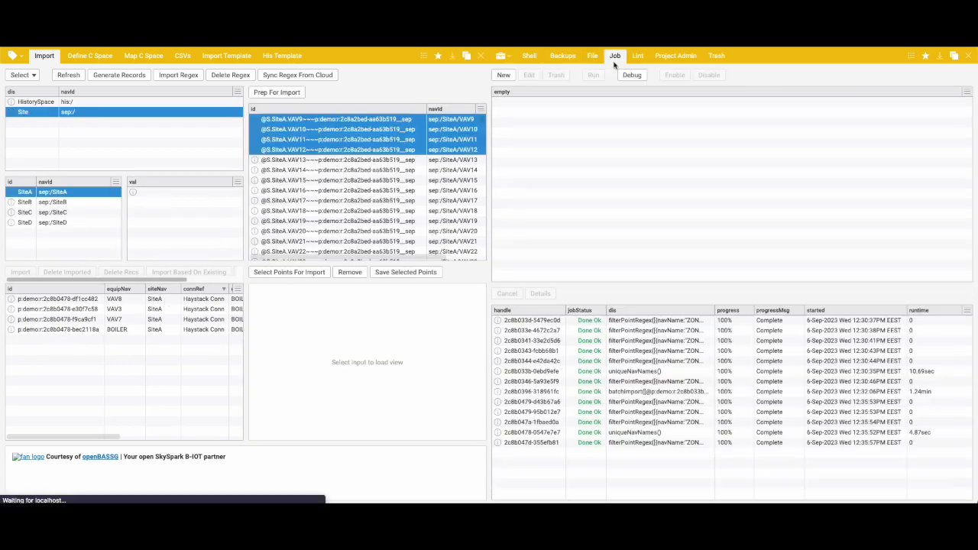
pyautogui.click(622, 433)
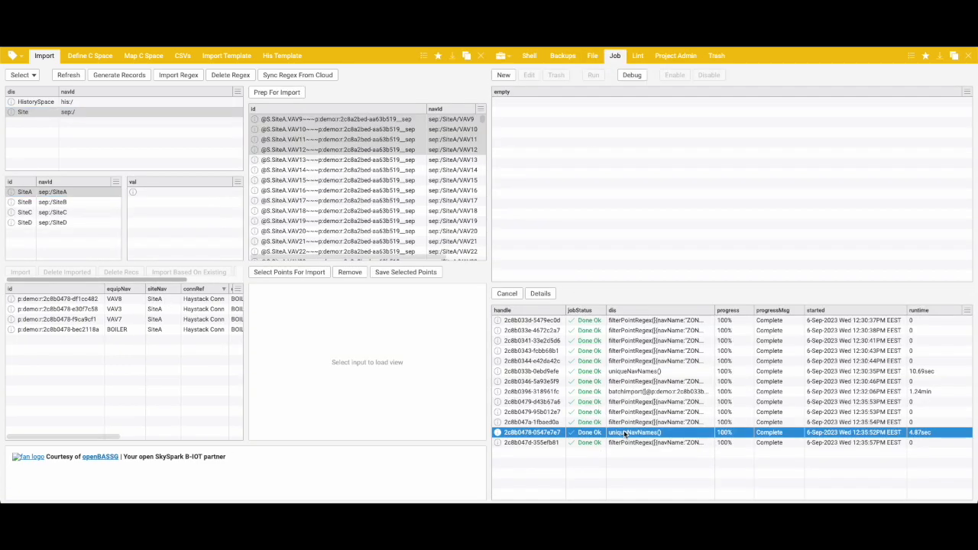
pyautogui.click(967, 60)
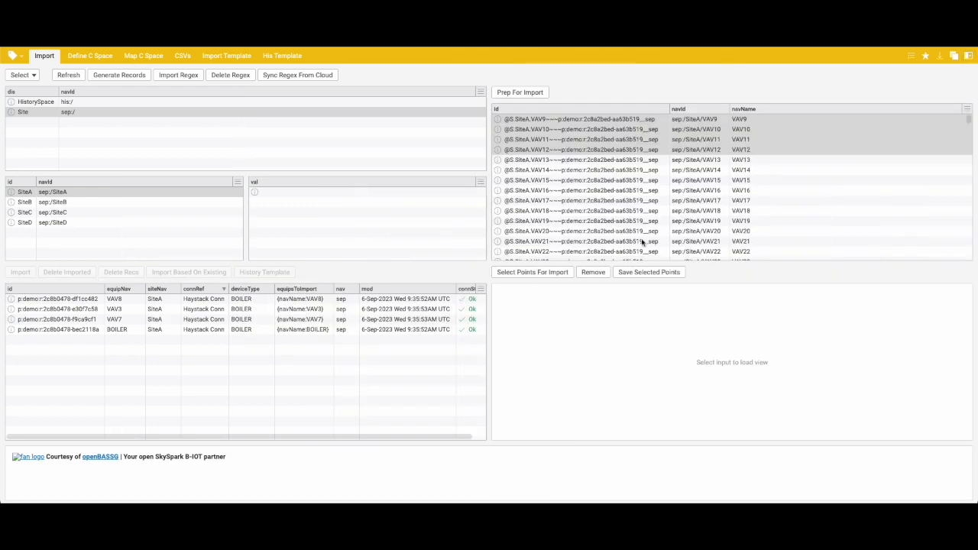
# Step: Look through the point lists of the prepared equipment records, ending on VAV8
pyautogui.click(231, 302)
pyautogui.press('Down')
pyautogui.press('Down')
pyautogui.press('Down')
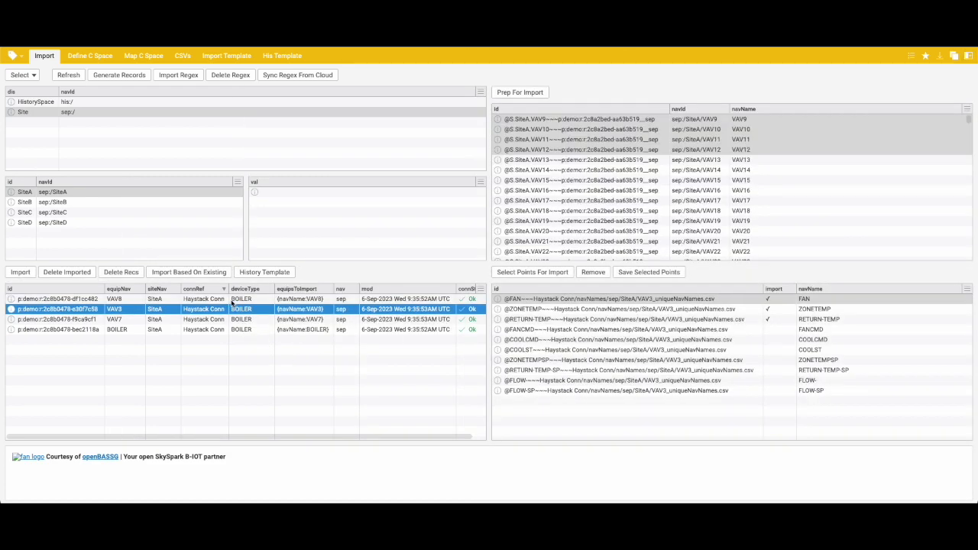
pyautogui.press('Up')
pyautogui.press('Up')
pyautogui.press('Up')
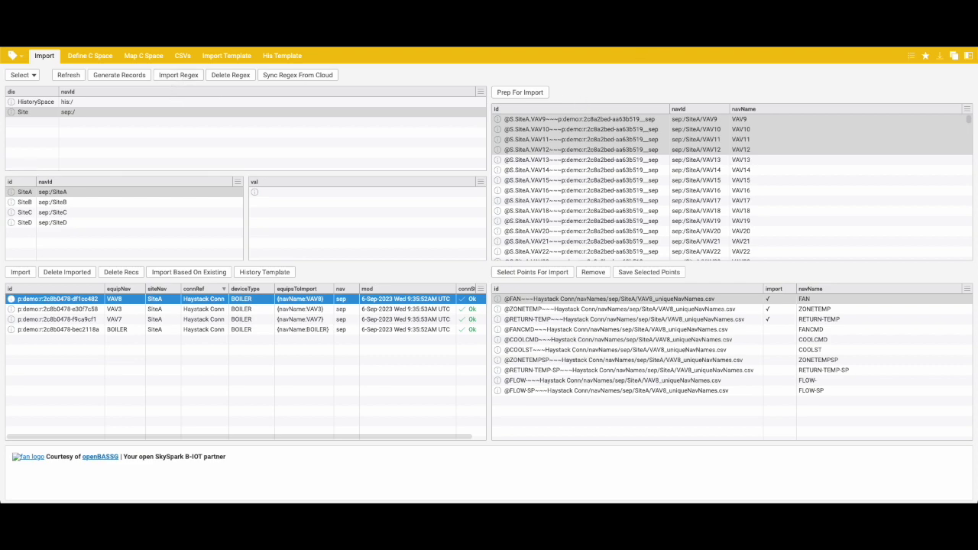
# Step: Switch to the regex spreadsheet in Google Sheets and copy Sheet1's publish-to-web link in comma-separated values (.csv) format
pyautogui.hotkey('ctrl', 'Tab')
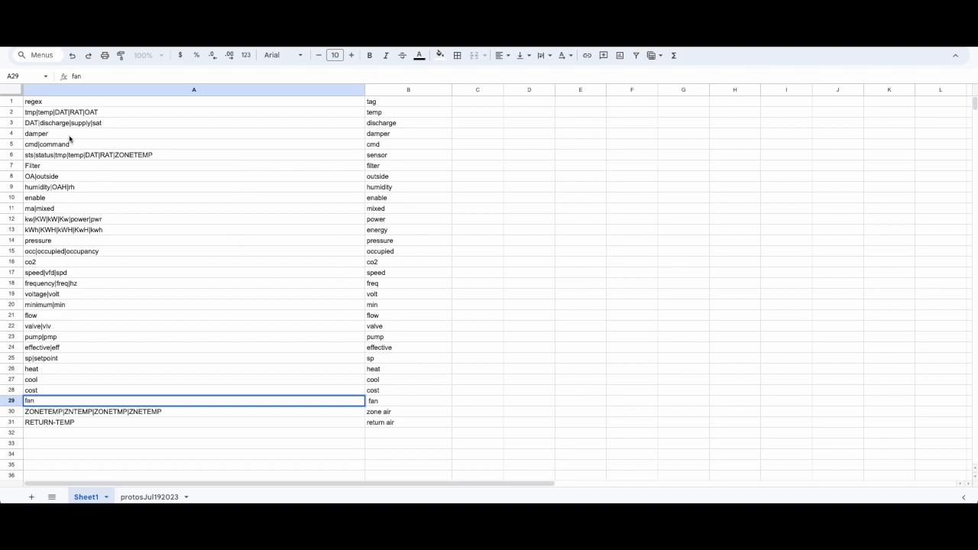
pyautogui.click(41, 50)
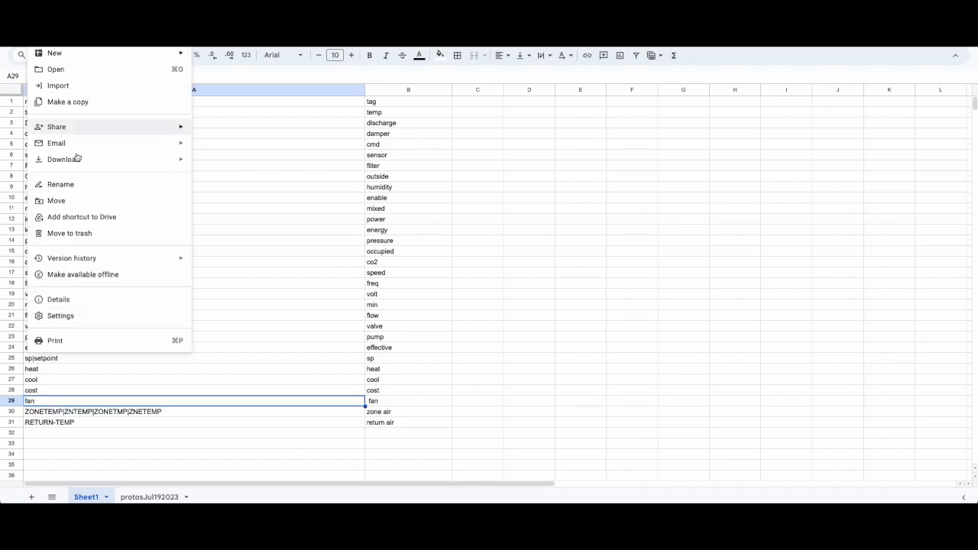
pyautogui.moveTo(157, 127)
pyautogui.click(269, 147)
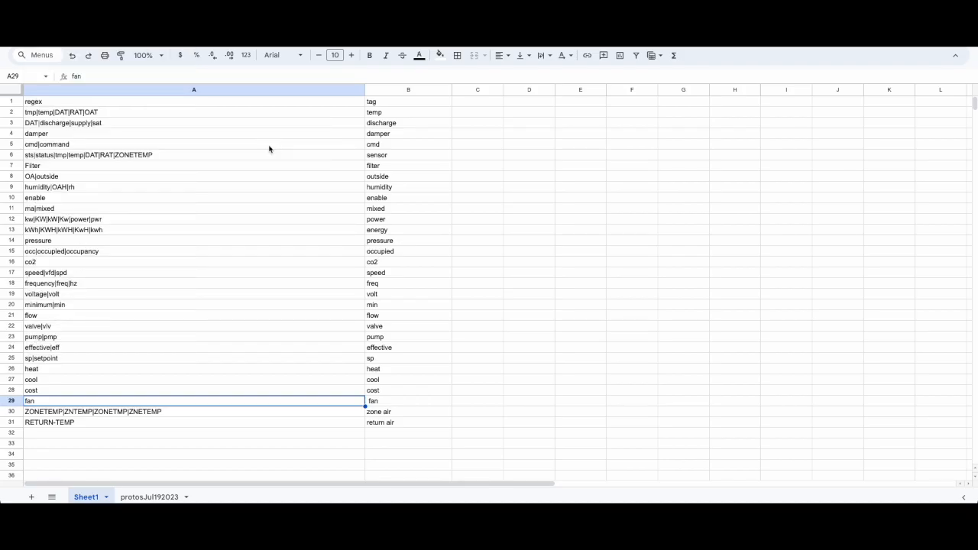
pyautogui.click(419, 238)
pyautogui.click(413, 259)
pyautogui.click(451, 237)
pyautogui.click(458, 253)
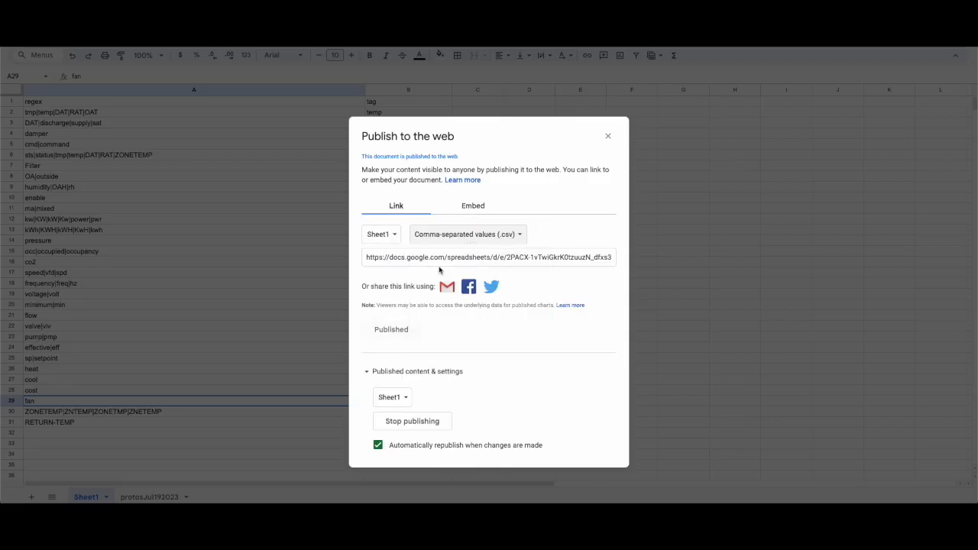
pyautogui.click(470, 264)
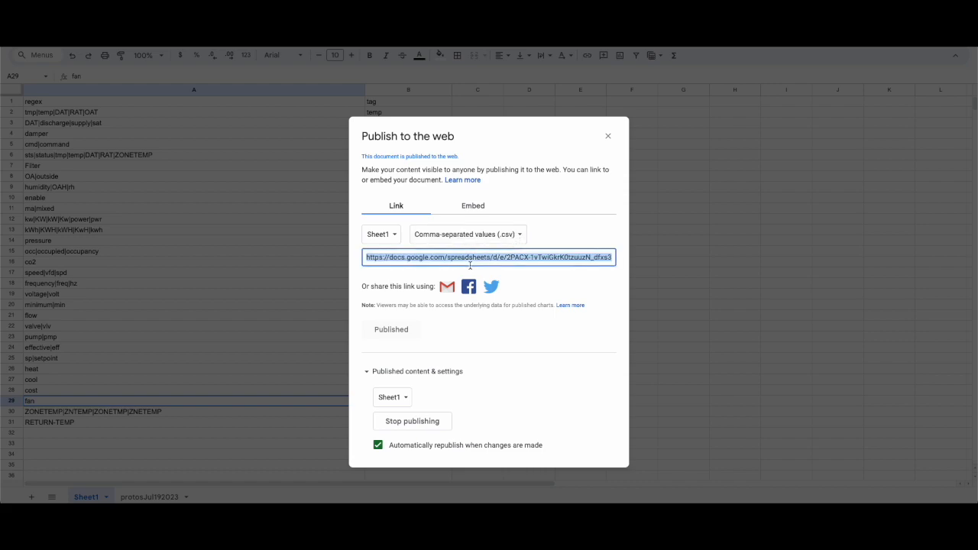
pyautogui.click(608, 137)
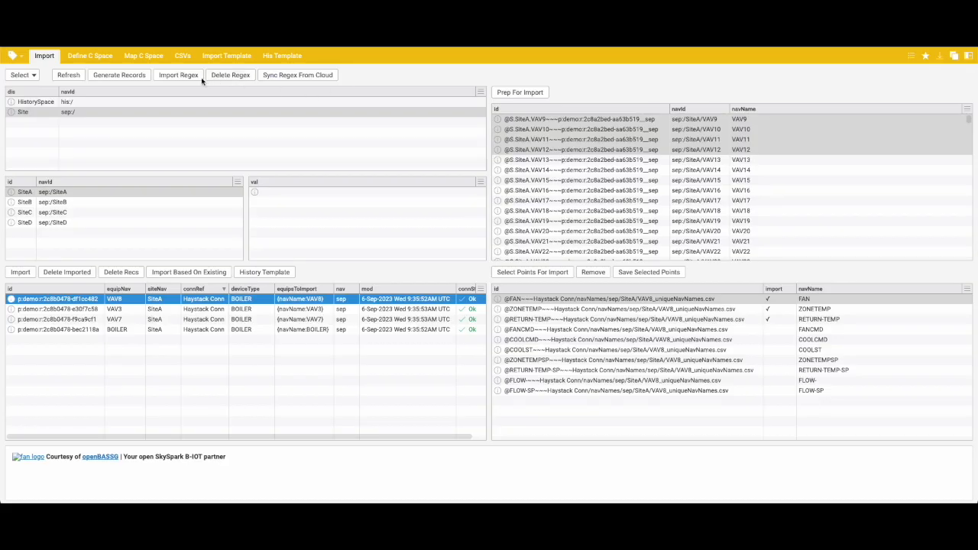
# Step: Switch back to the import view and import the regex from the copied spreadsheet link
pyautogui.click(178, 75)
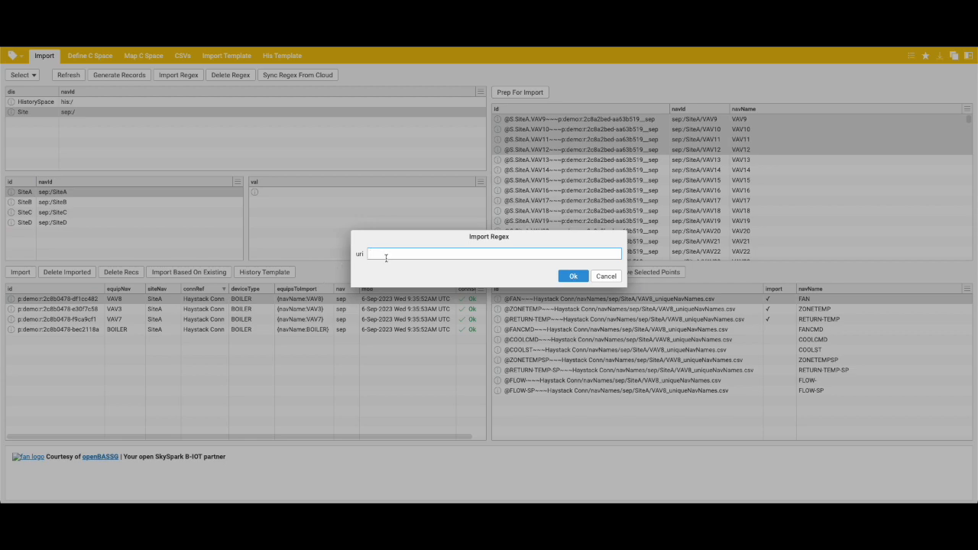
pyautogui.hotkey('ctrl', 'v')
pyautogui.click(573, 276)
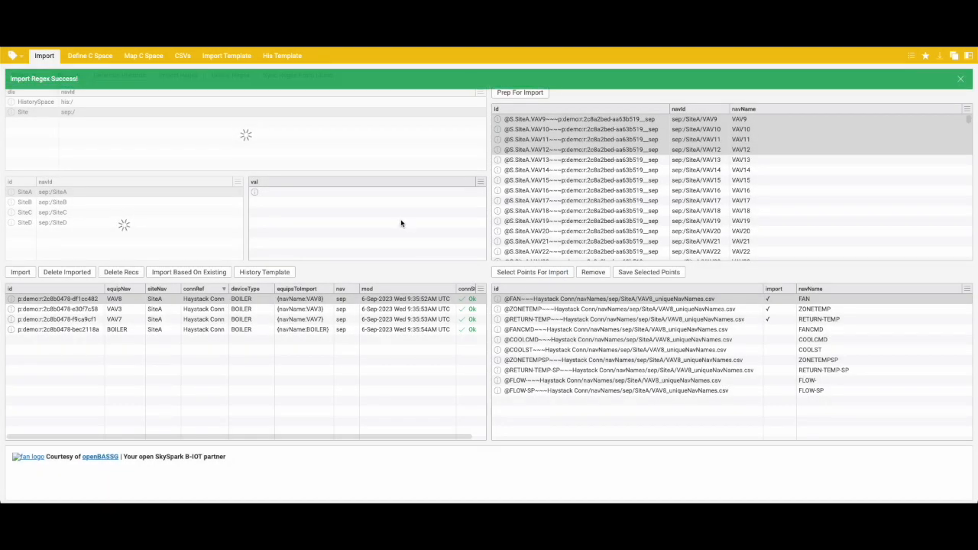
# Step: Inspect the import marks on VAV8's FAN, ZONETEMP and RETURN-TEMP points
pyautogui.click(811, 299)
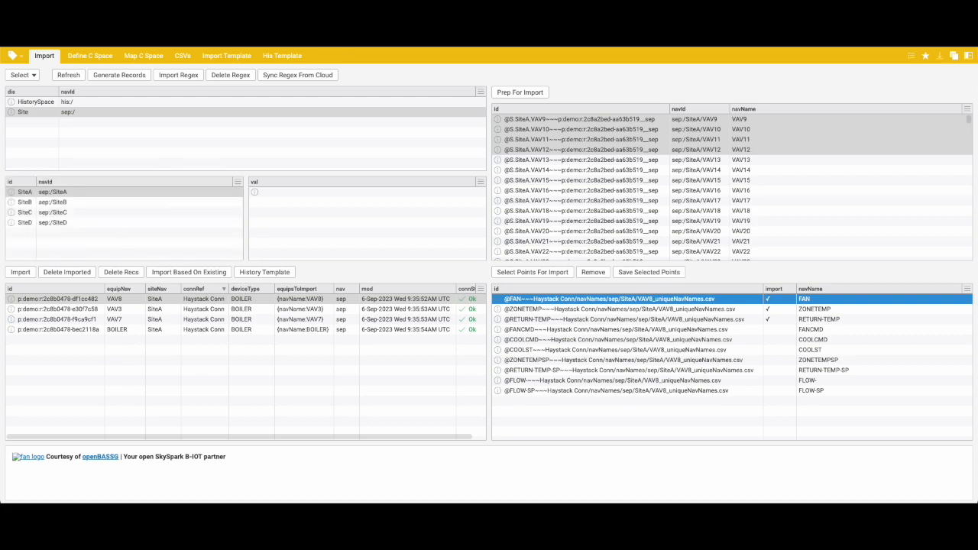
pyautogui.click(771, 312)
pyautogui.click(772, 319)
pyautogui.click(780, 302)
# Step: Mark VAV8's points from FANCMD through RETURN-TEMP-SP for import
pyautogui.click(788, 331)
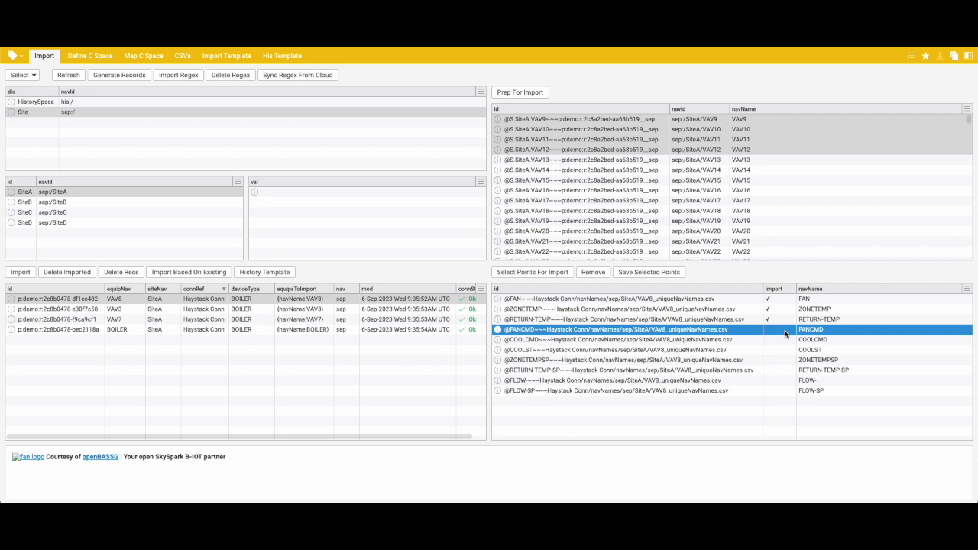
pyautogui.keyDown('shift'); pyautogui.click(769, 370); pyautogui.keyUp('shift')
pyautogui.click(532, 272)
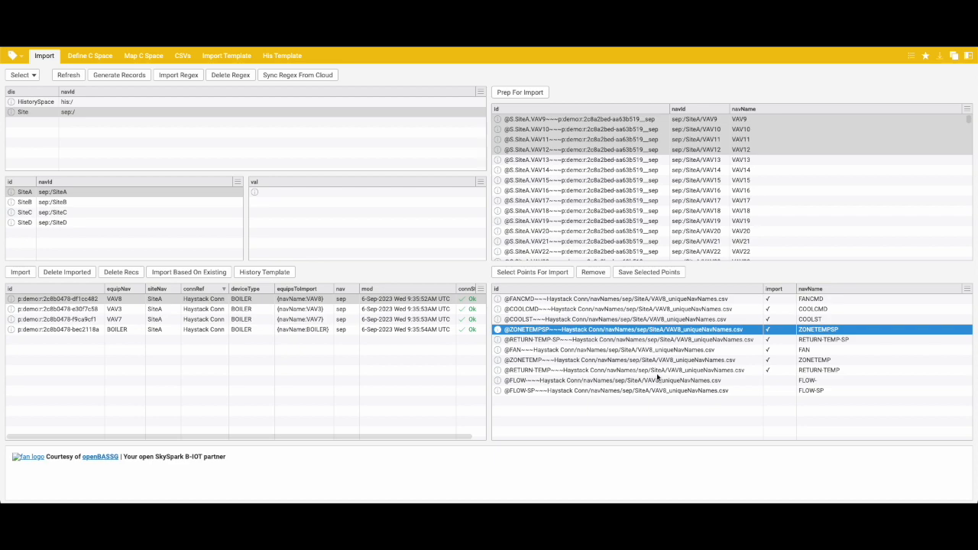
# Step: Reselect the VAV8 record and save its selected points under the name VAV
pyautogui.click(759, 299)
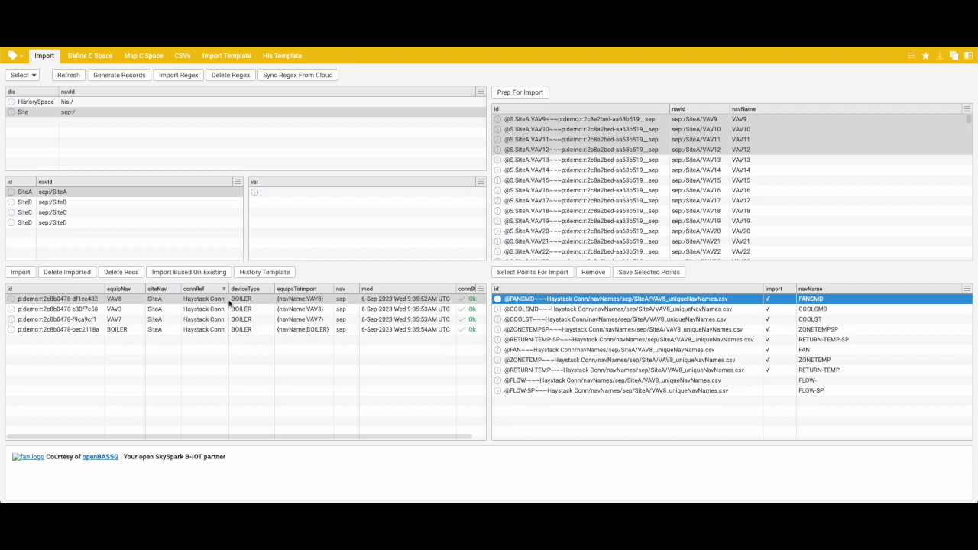
pyautogui.click(283, 382)
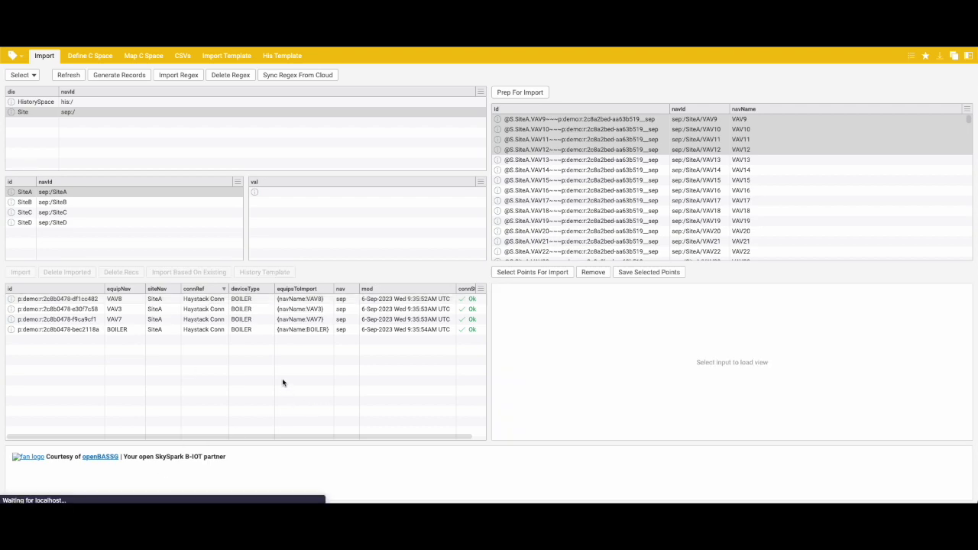
pyautogui.click(356, 299)
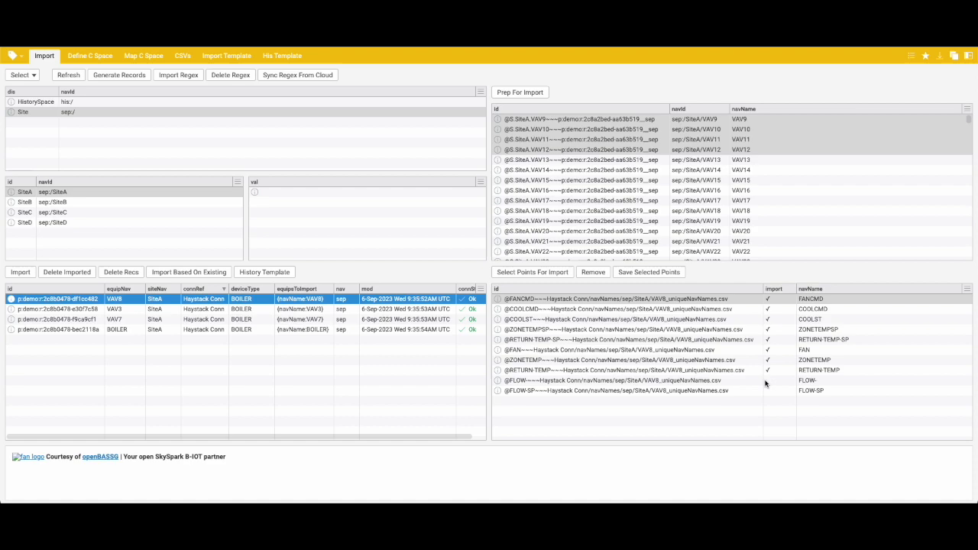
pyautogui.click(625, 272)
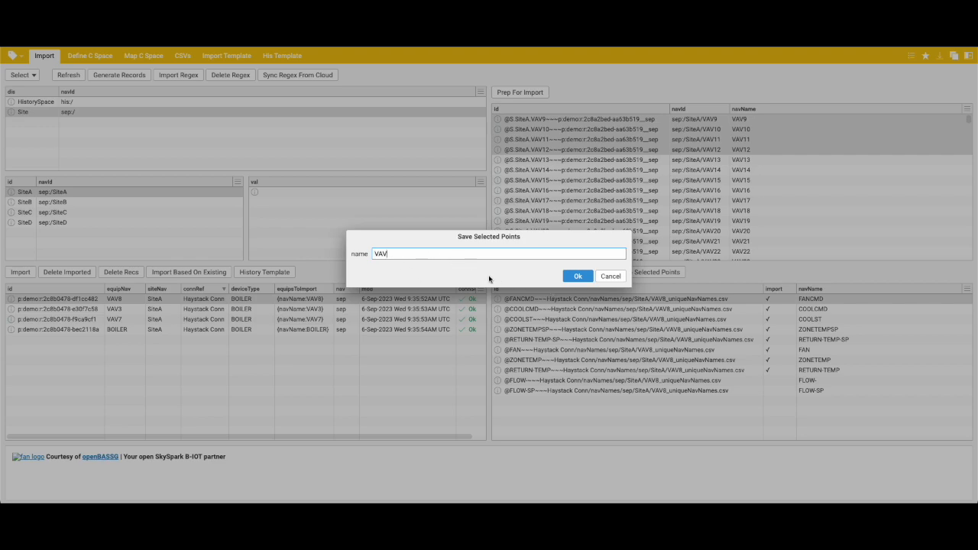
pyautogui.click(577, 277)
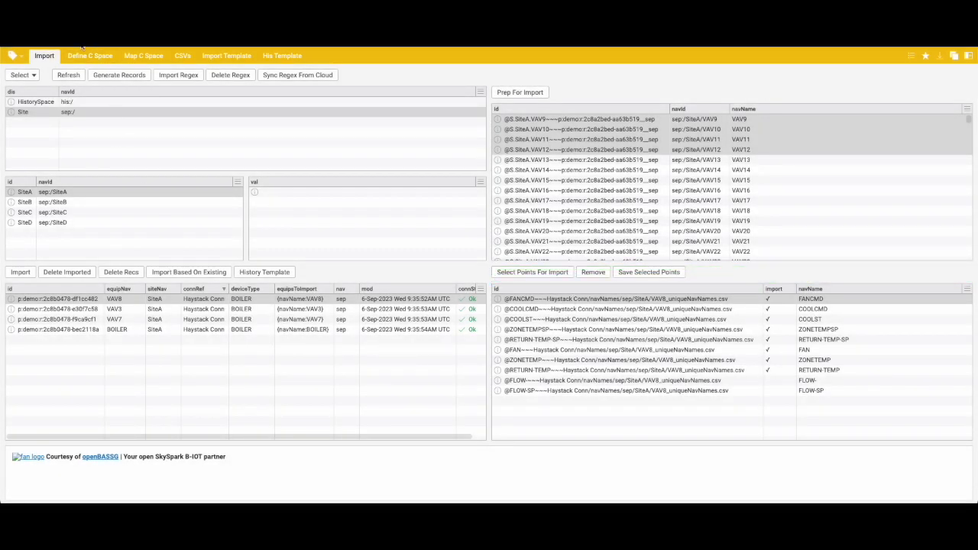
# Step: Apply the existing VAV8 point selection as the import template for the VAV3 and VAV7 records
pyautogui.click(67, 77)
pyautogui.click(138, 309)
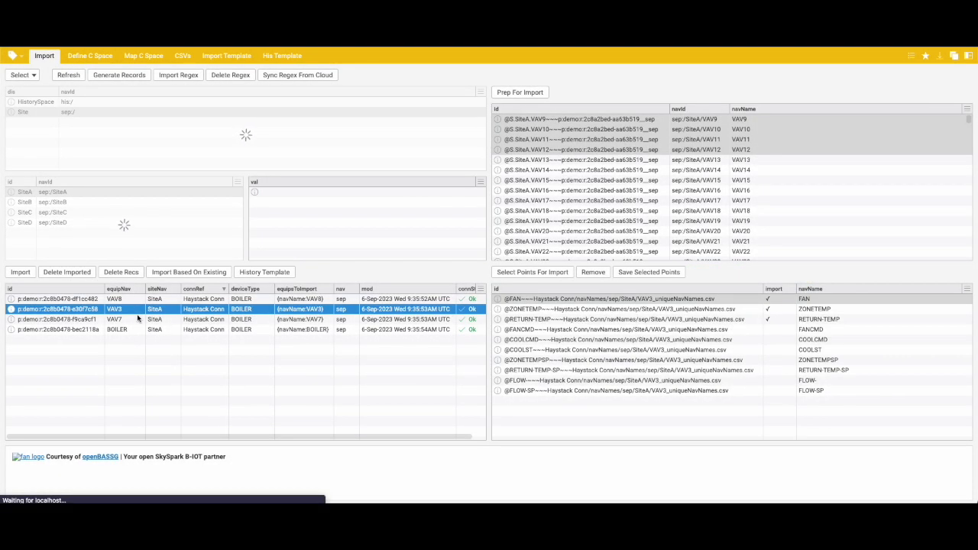
pyautogui.keyDown('ctrl'); pyautogui.click(133, 319); pyautogui.keyUp('ctrl')
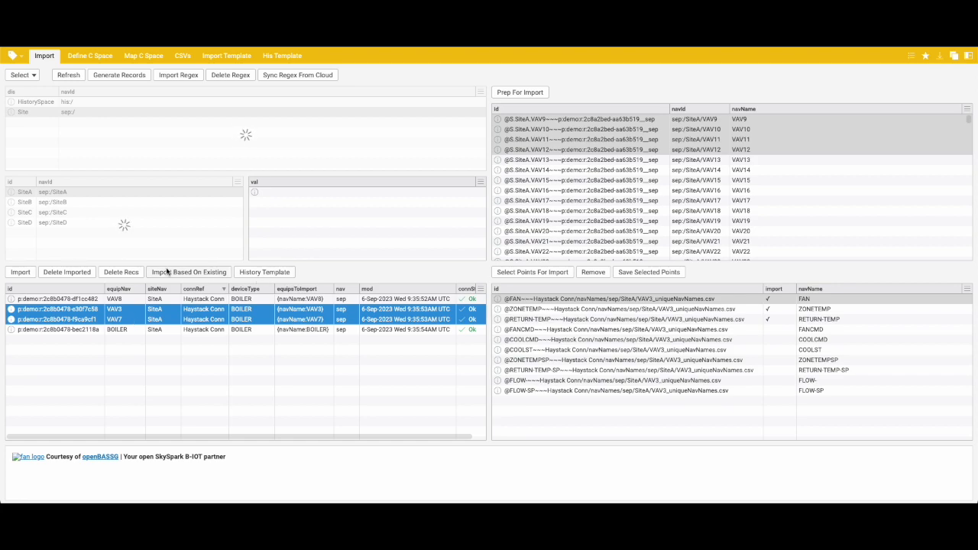
pyautogui.click(165, 272)
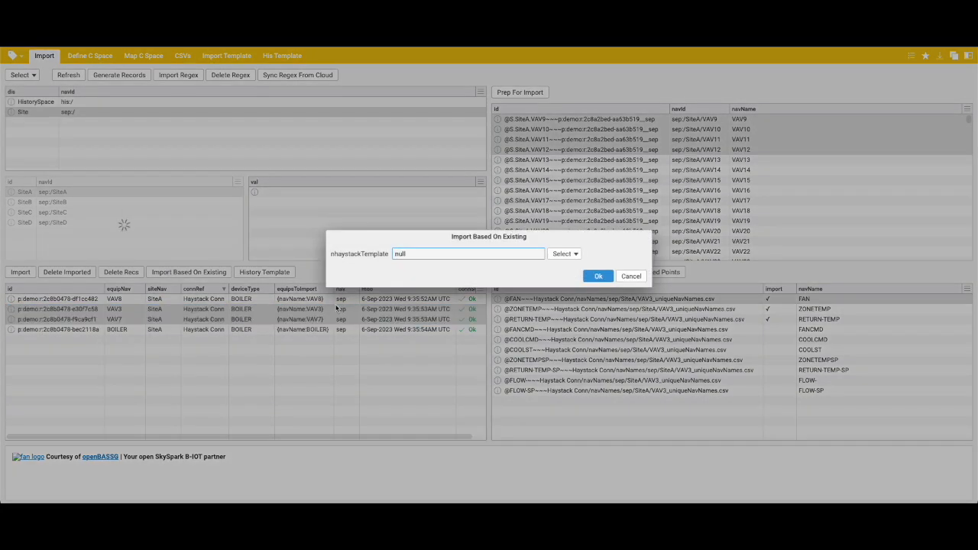
pyautogui.click(563, 253)
pyautogui.doubleClick(578, 319)
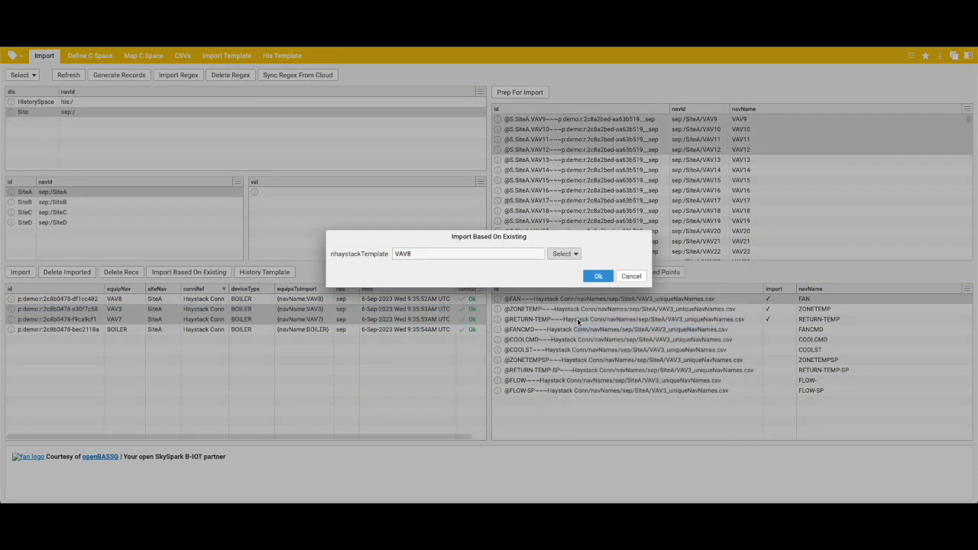
pyautogui.click(593, 275)
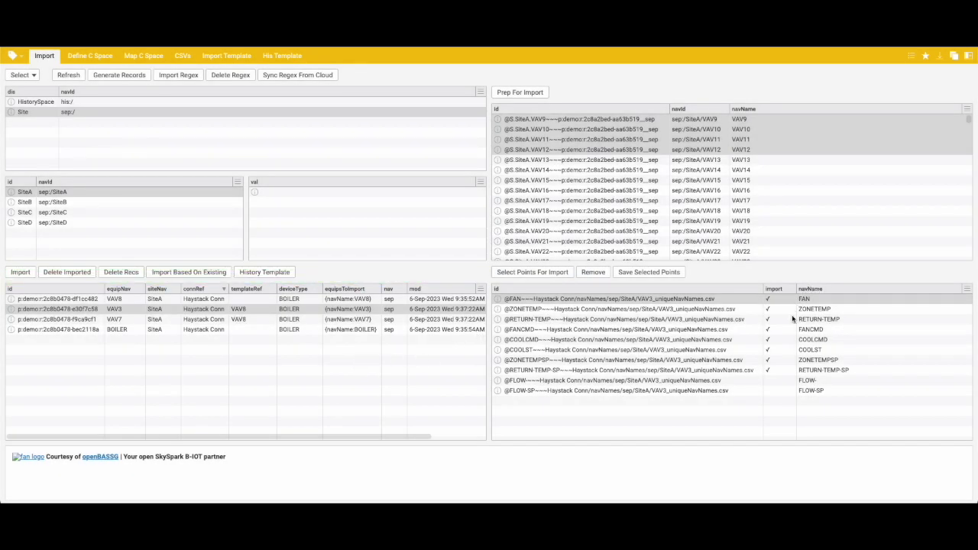
# Step: Import the VAV8, VAV3 and VAV7 records, leaving out BOILER
pyautogui.click(156, 330)
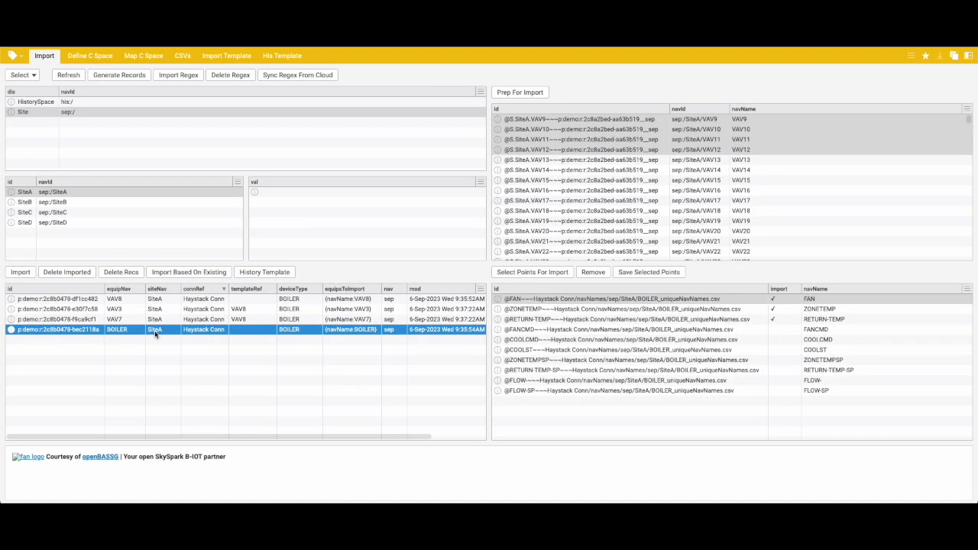
pyautogui.click(155, 298)
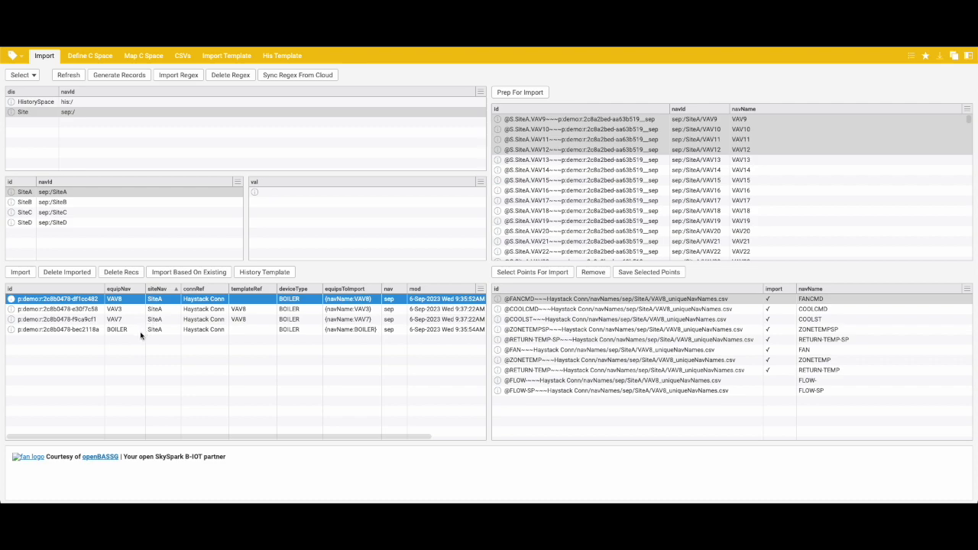
pyautogui.keyDown('shift'); pyautogui.click(123, 320); pyautogui.keyUp('shift')
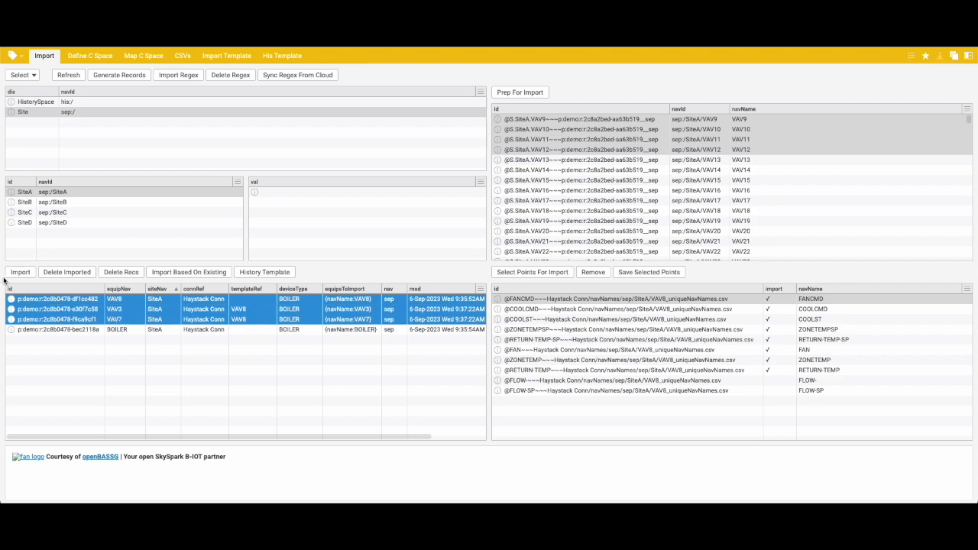
pyautogui.click(19, 272)
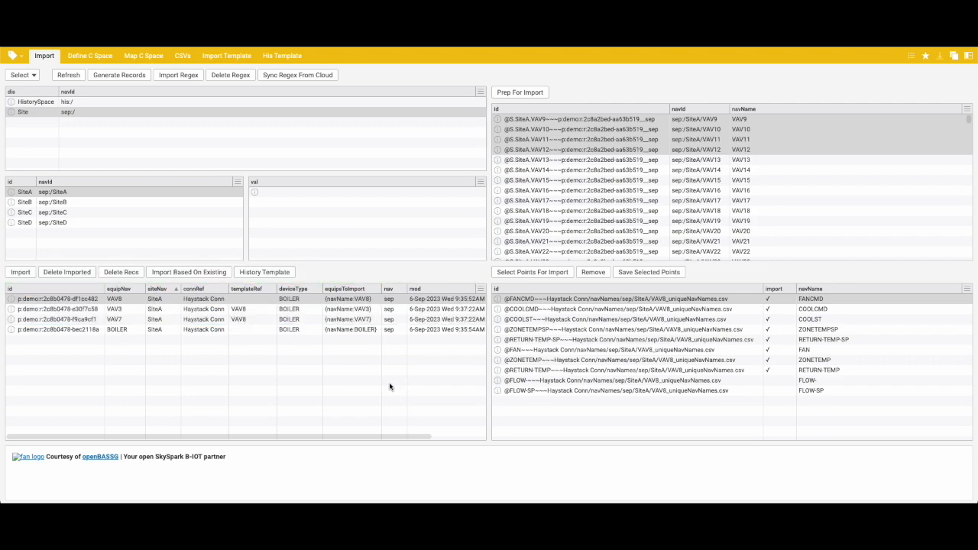
# Step: Check the progress of the batchImport job in a side-by-side Job view, closing that view once the job completes
pyautogui.hotkey('ctrl', '\\')
pyautogui.click(614, 56)
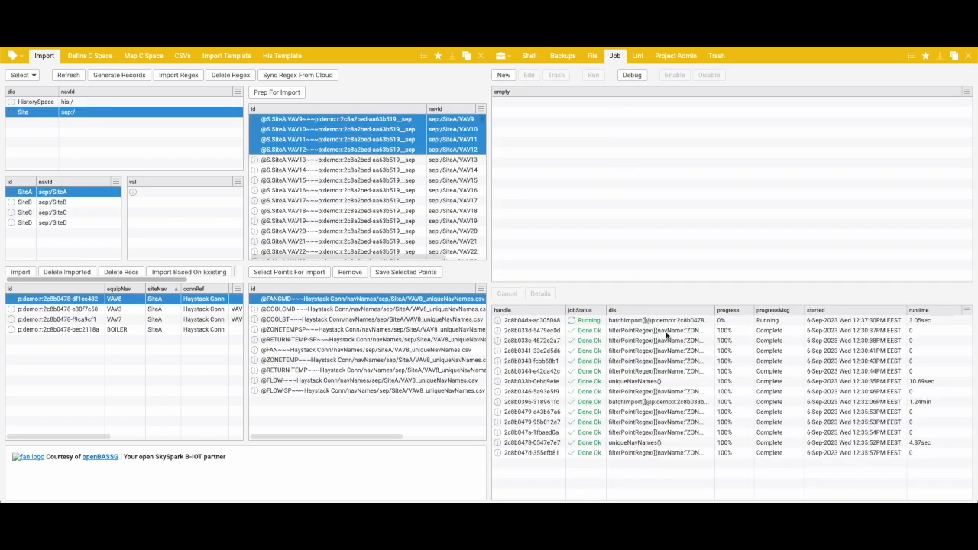
pyautogui.click(668, 322)
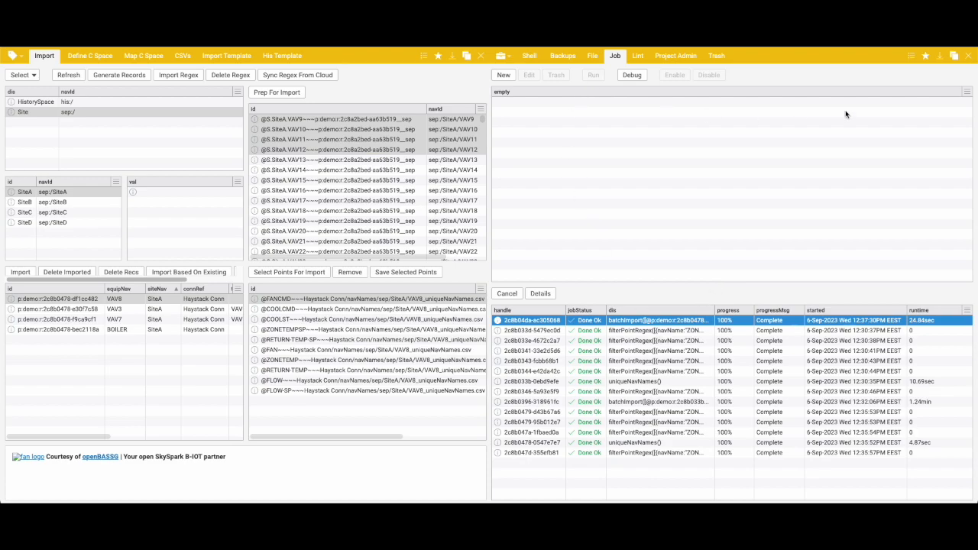
pyautogui.click(967, 56)
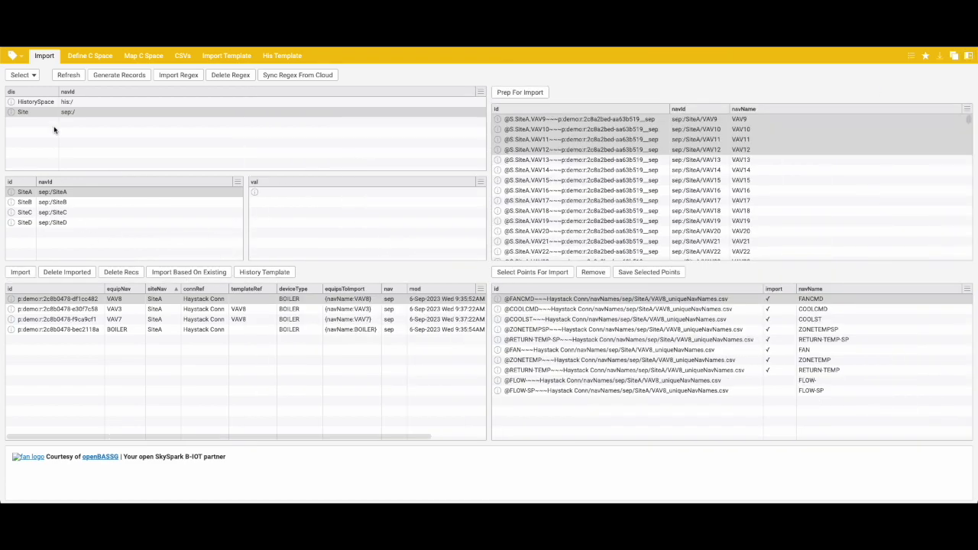
# Step: Refresh the import view and check the imported marks on the VAV8, VAV3 and VAV7 records
pyautogui.click(68, 74)
pyautogui.click(192, 301)
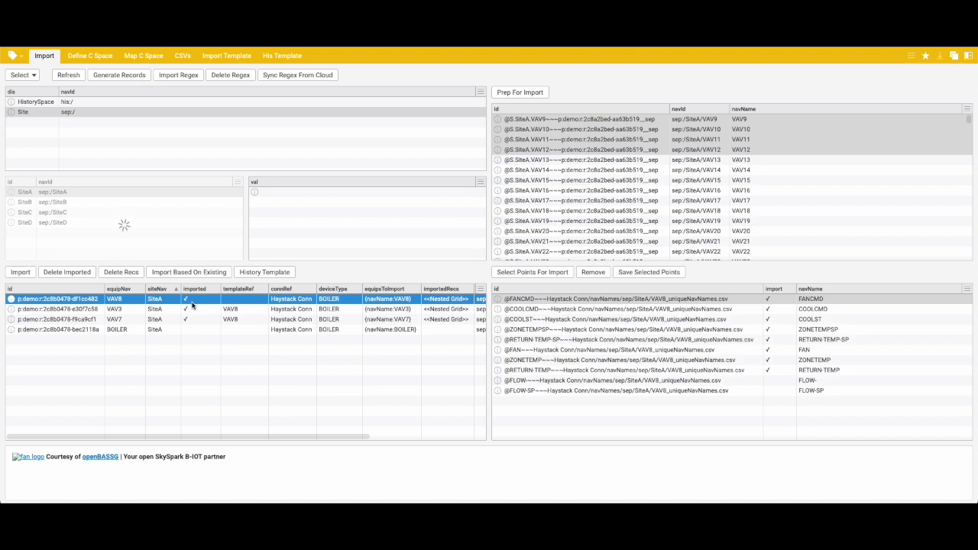
pyautogui.keyDown('shift'); pyautogui.click(193, 319); pyautogui.keyUp('shift')
pyautogui.click(148, 387)
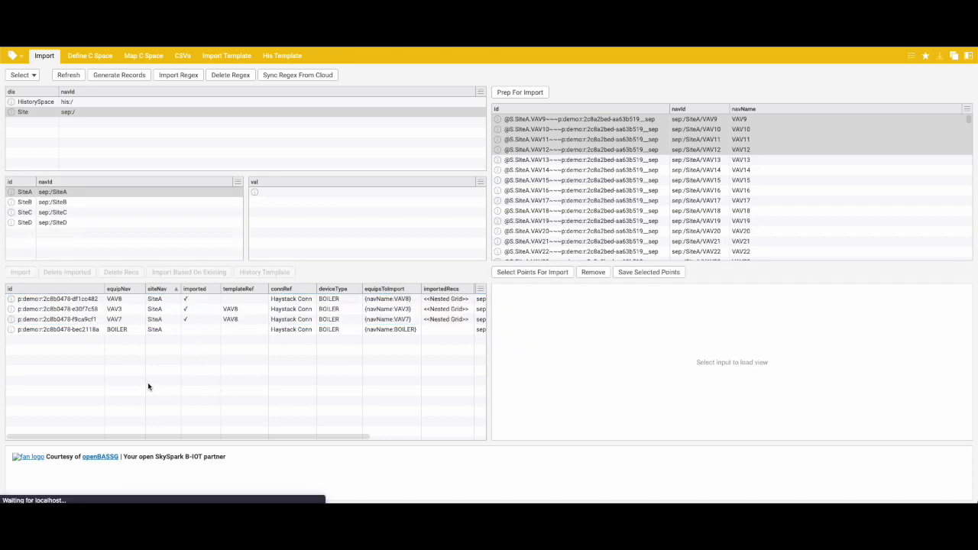
pyautogui.click(138, 301)
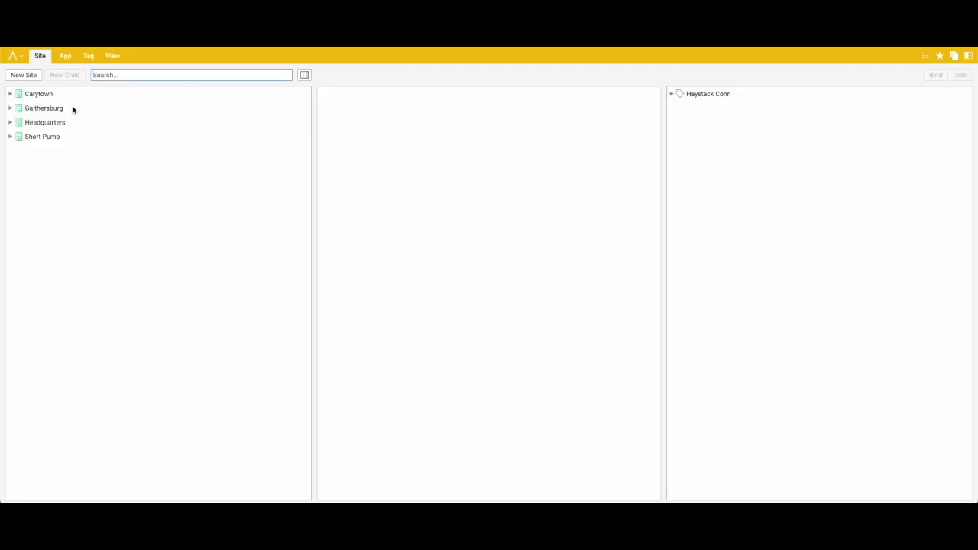
# Step: Inspect the imported SiteA equipment in the site tree and the tags on VAV3's COOLCMD and FAN points
pyautogui.click(42, 57)
pyautogui.click(17, 152)
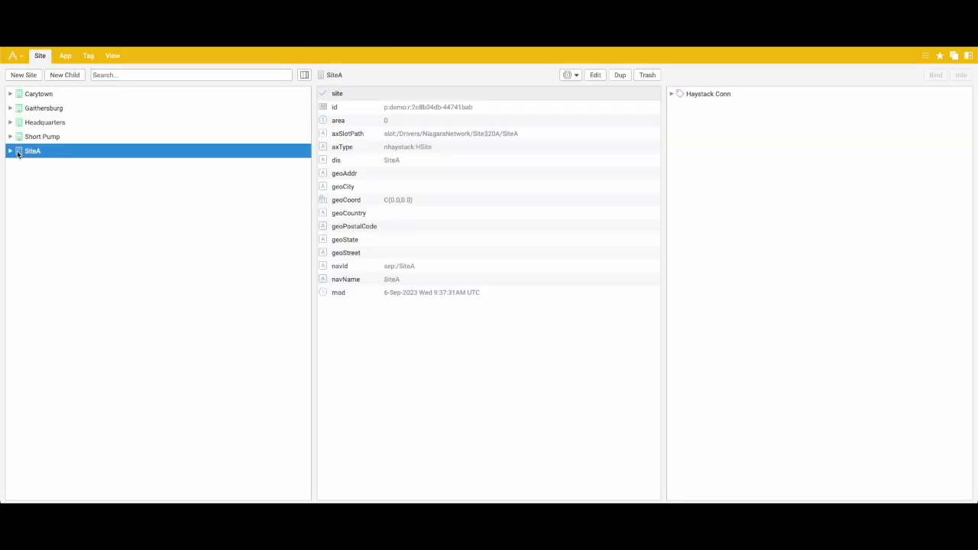
pyautogui.click(10, 151)
pyautogui.click(53, 170)
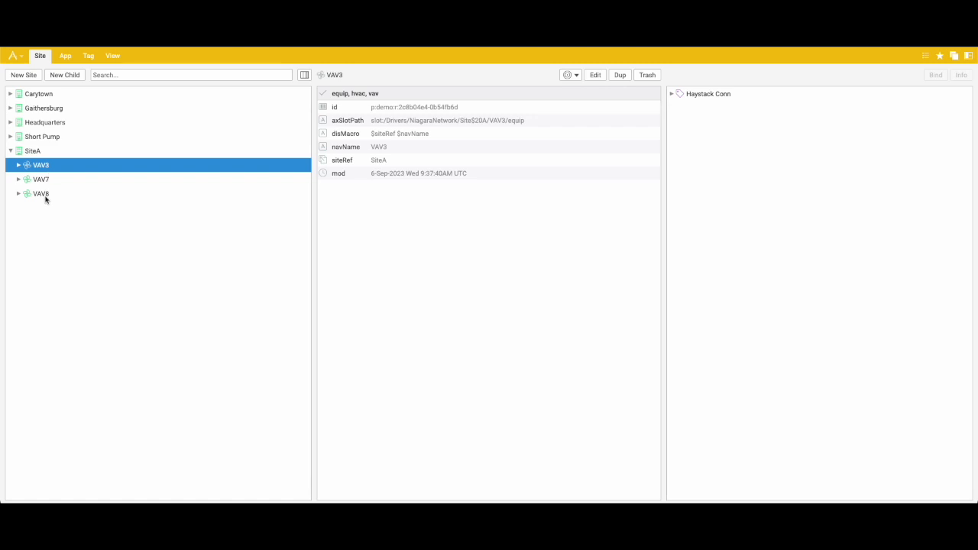
pyautogui.click(46, 196)
pyautogui.click(20, 165)
pyautogui.click(53, 181)
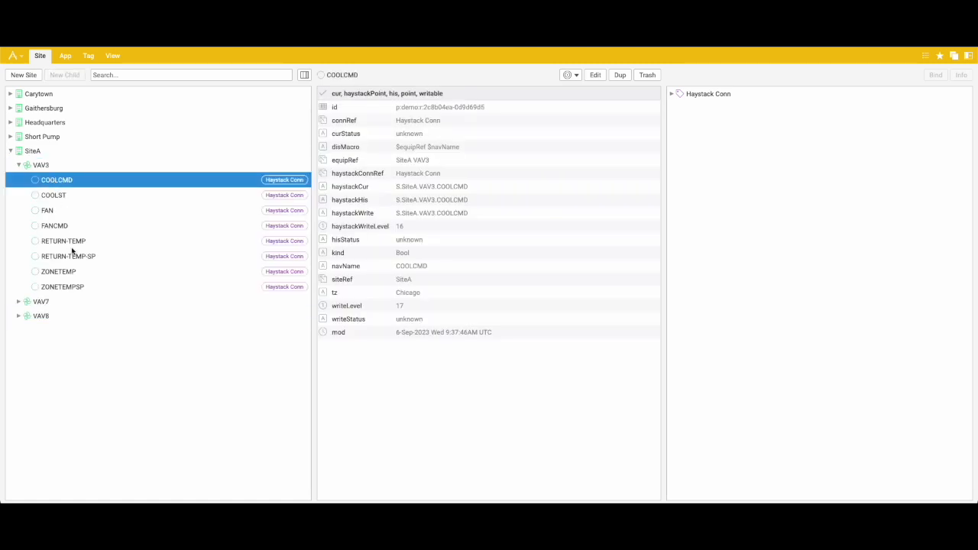
pyautogui.click(63, 209)
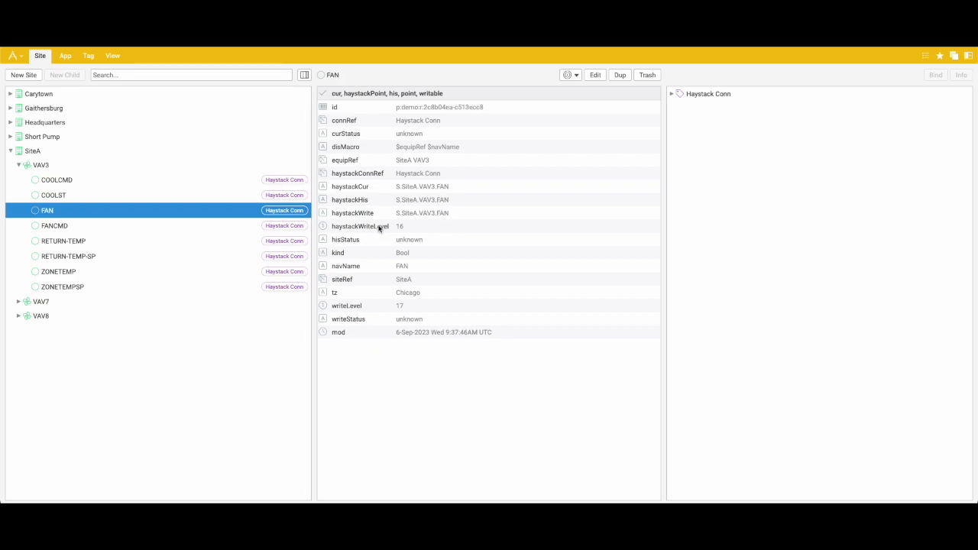
pyautogui.click(37, 182)
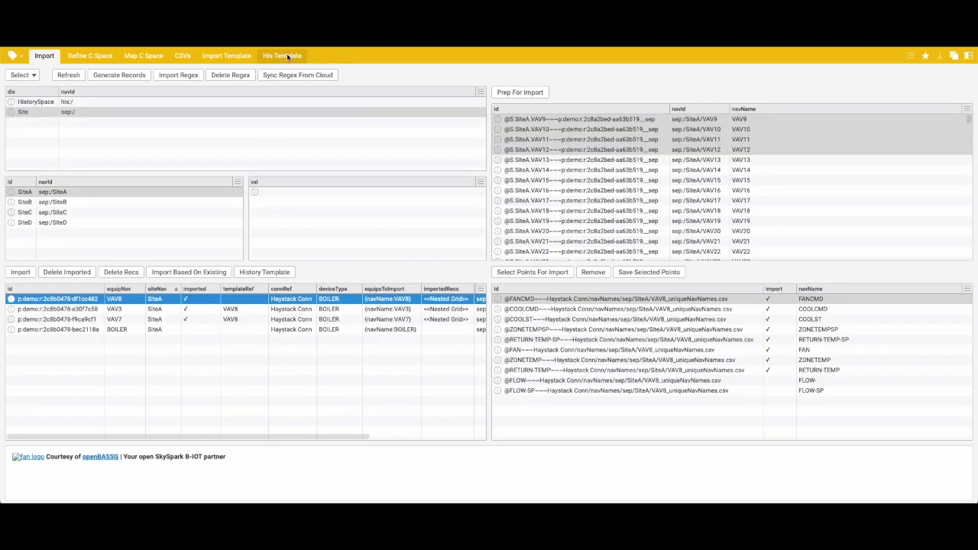
# Step: Create a history template named VAV8 with hisCollectInterval 15min and hisCollectCov 1
pyautogui.click(291, 57)
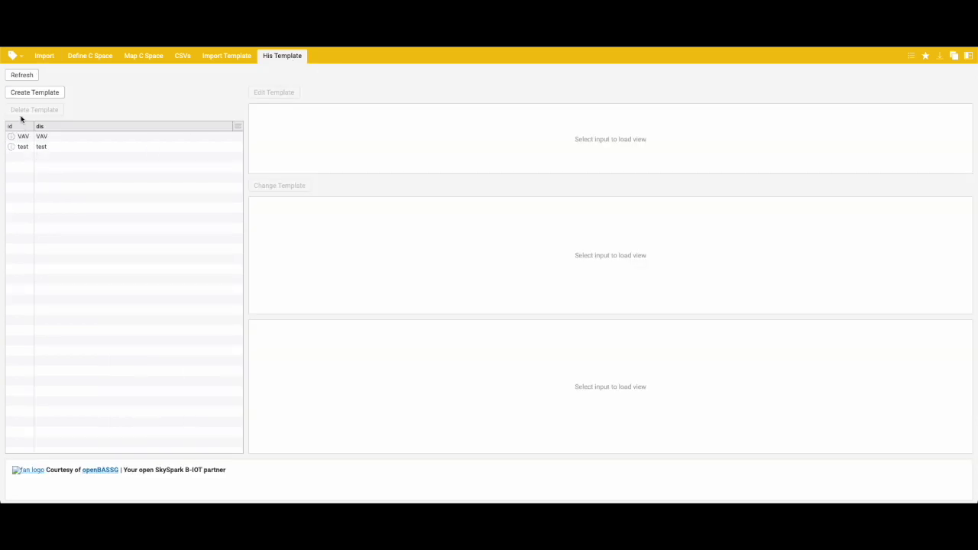
pyautogui.click(37, 94)
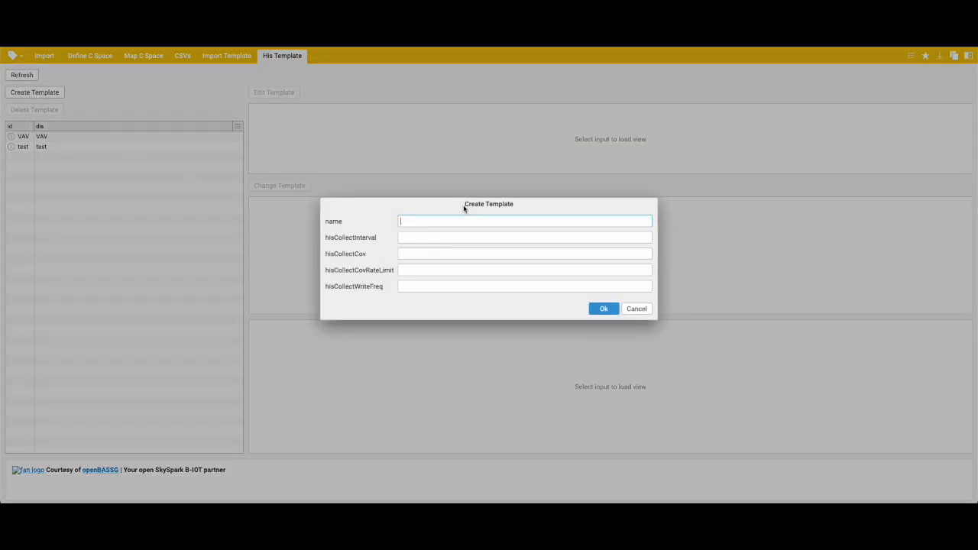
pyautogui.click(434, 238)
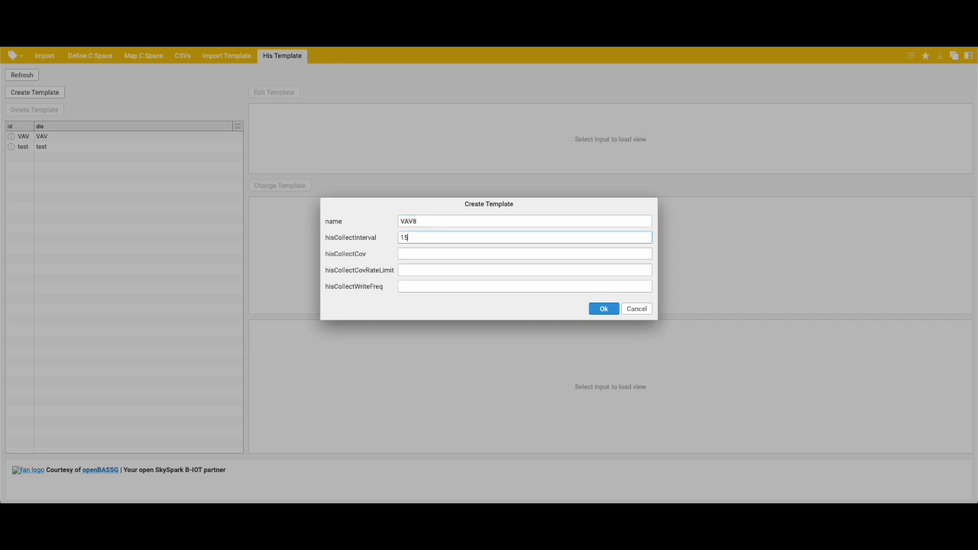
pyautogui.click(433, 253)
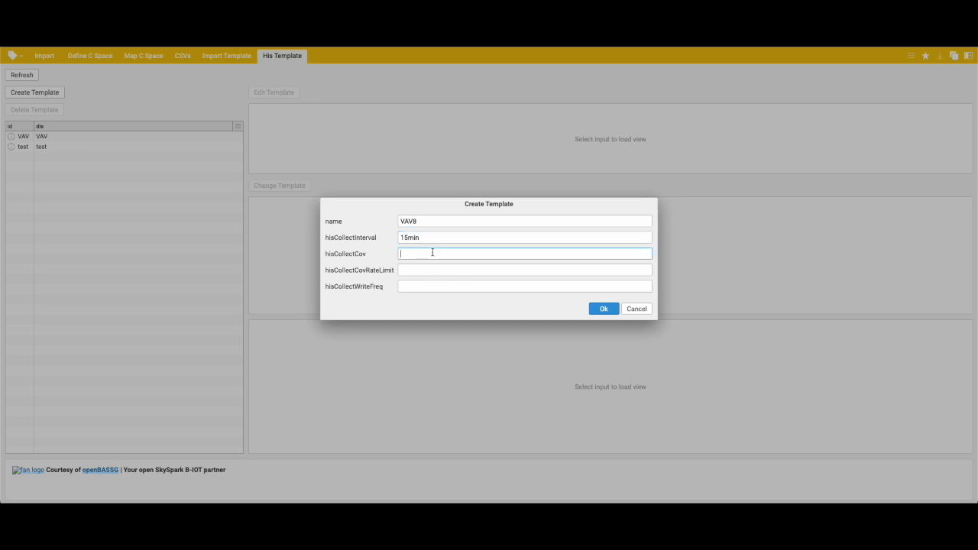
pyautogui.write('1')
pyautogui.click(603, 309)
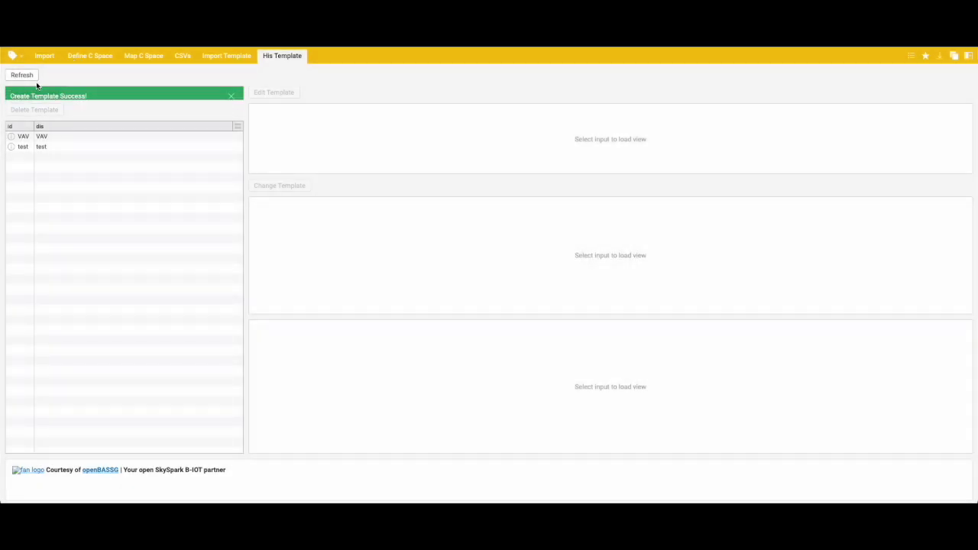
# Step: Reload the history template list and display the VAV8 template's collection settings
pyautogui.click(43, 58)
pyautogui.click(280, 59)
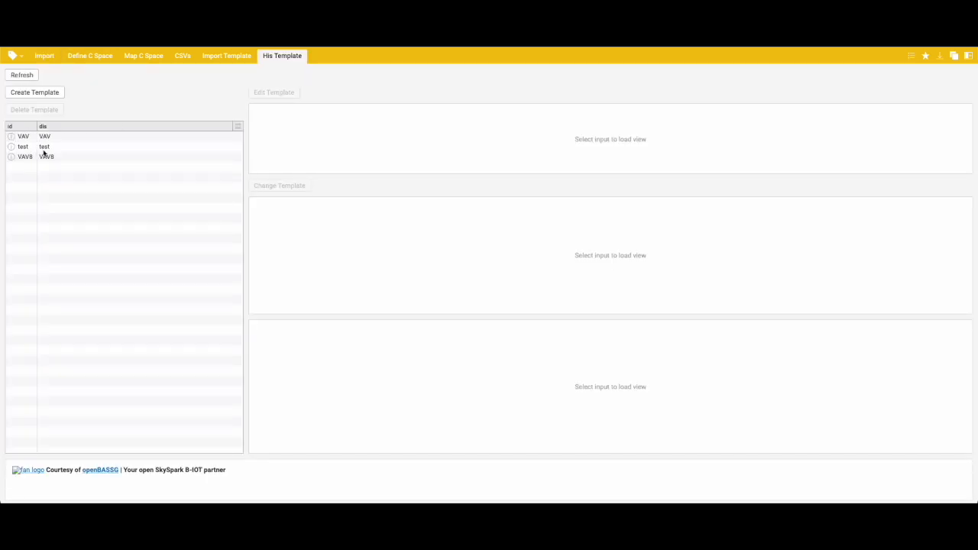
pyautogui.click(44, 156)
pyautogui.click(435, 121)
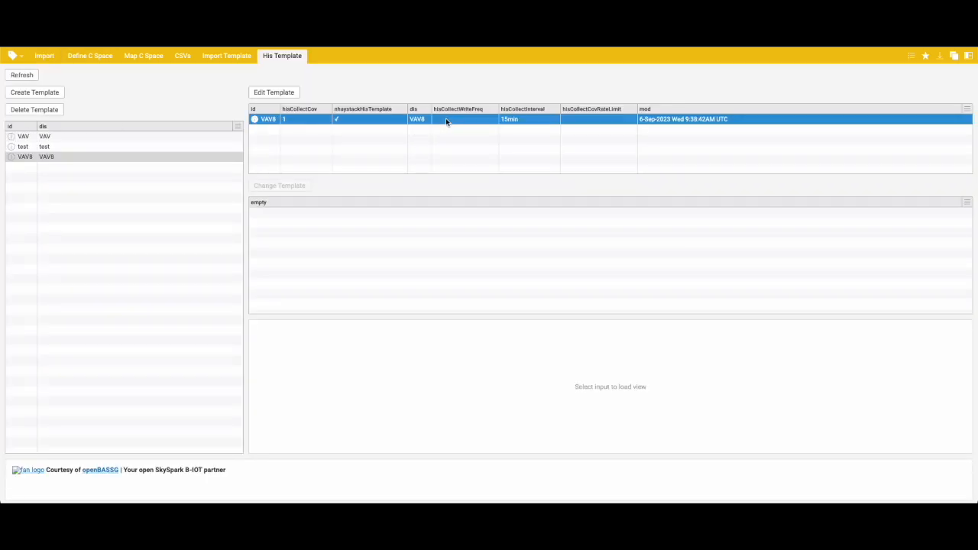
# Step: Clear hisCollectCov in the VAV8 history template, save it, and set hisCollectCov back to 1
pyautogui.click(277, 94)
pyautogui.click(412, 229)
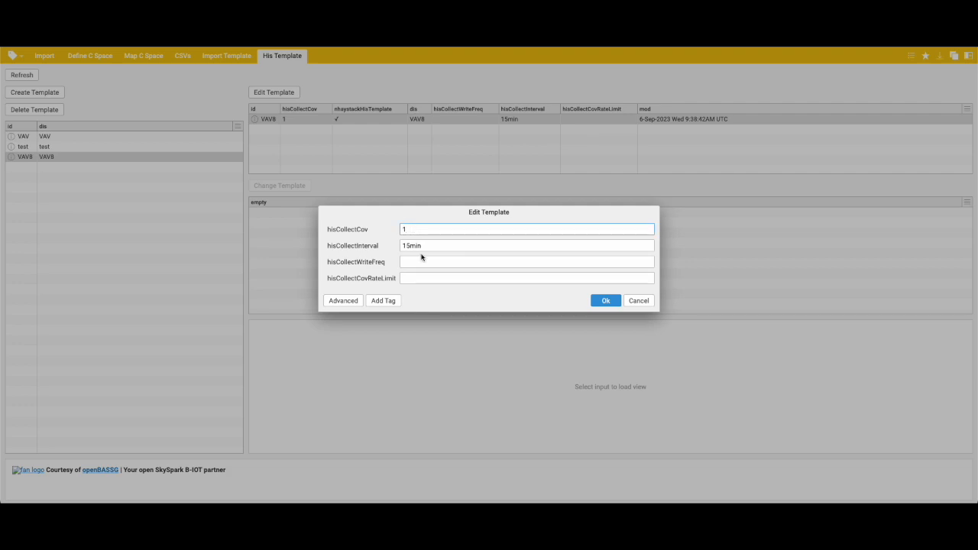
pyautogui.press('Return')
pyautogui.click(378, 122)
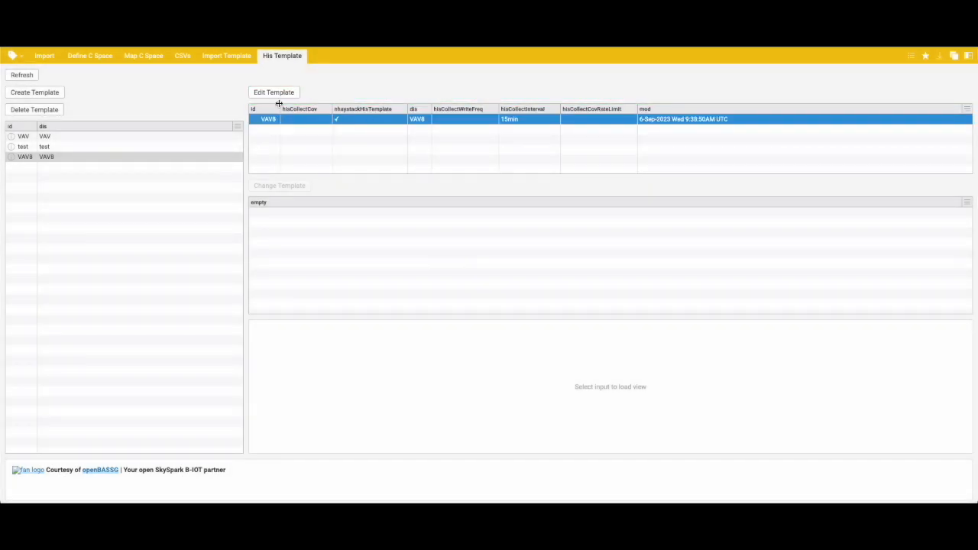
pyautogui.click(275, 92)
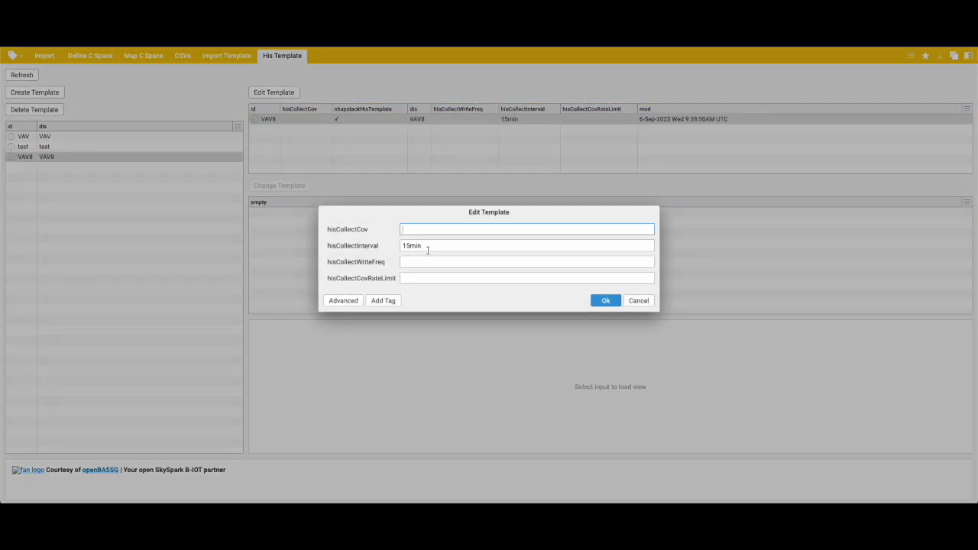
pyautogui.write('1')
pyautogui.press('Return')
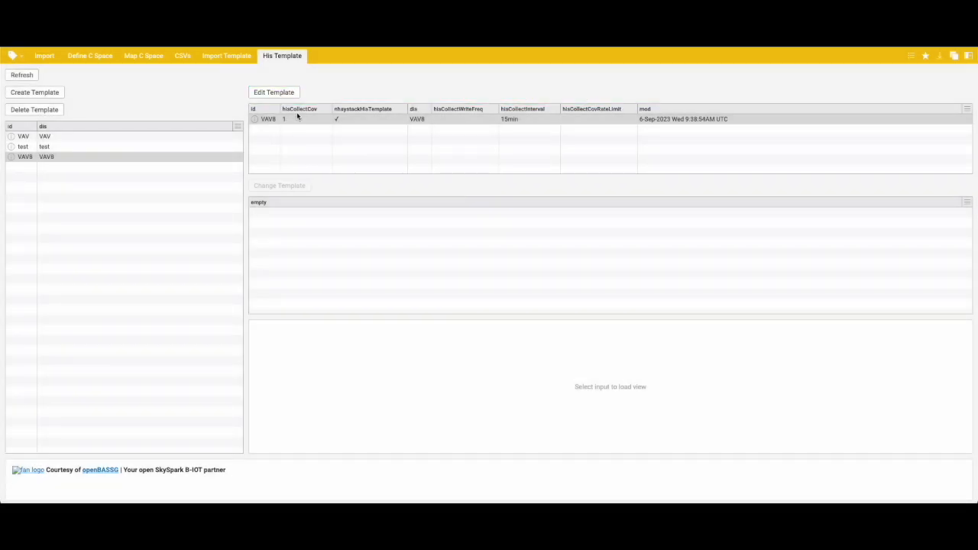
# Step: Return to the import view and reload SiteA's records from the connector's Site space
pyautogui.click(90, 57)
pyautogui.click(44, 55)
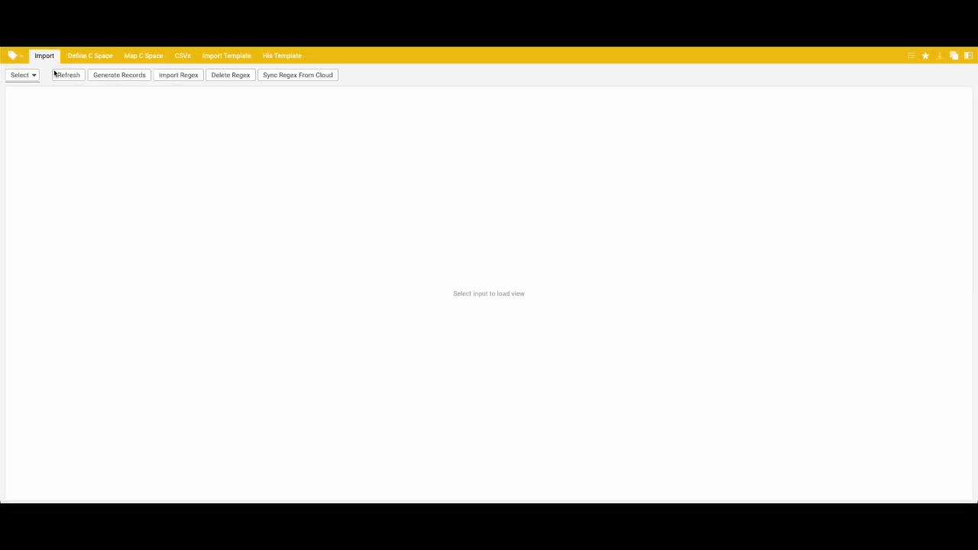
pyautogui.click(34, 75)
pyautogui.doubleClick(48, 113)
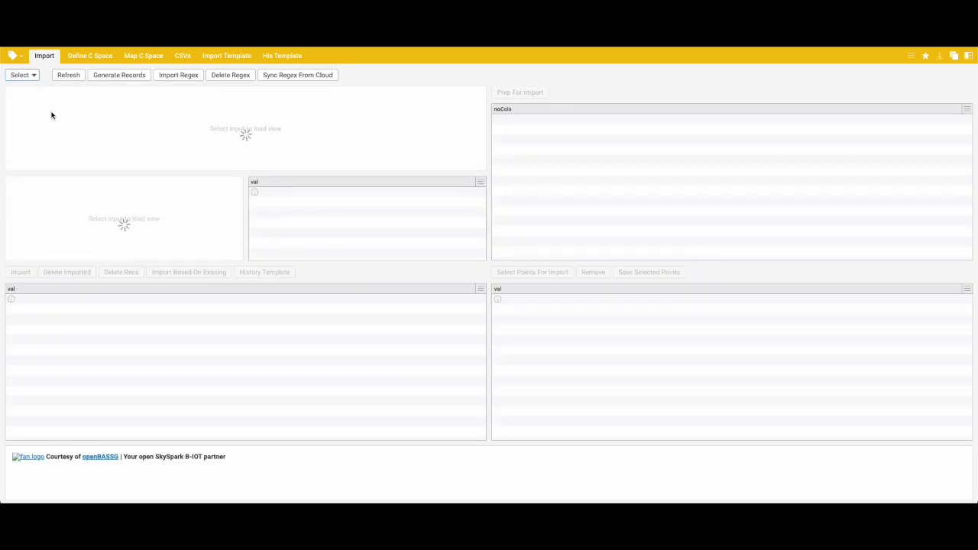
pyautogui.click(38, 112)
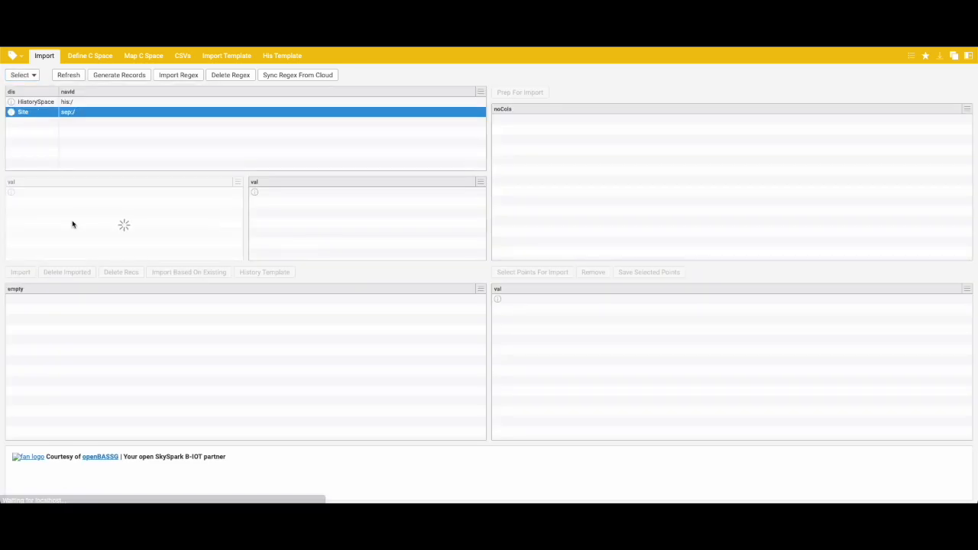
pyautogui.click(60, 193)
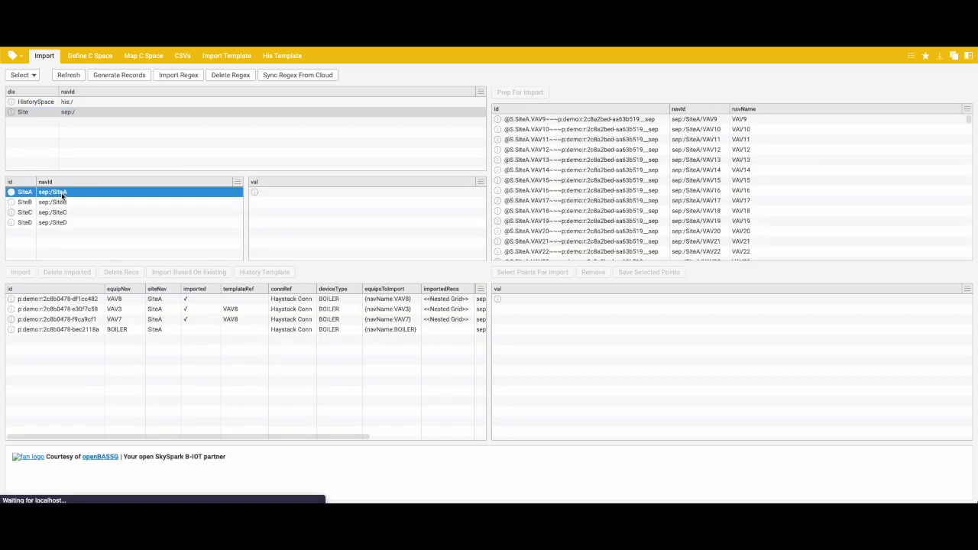
# Step: Assign the VAV8 history template to the imported VAV8, VAV3 and VAV7 equipment records
pyautogui.click(216, 303)
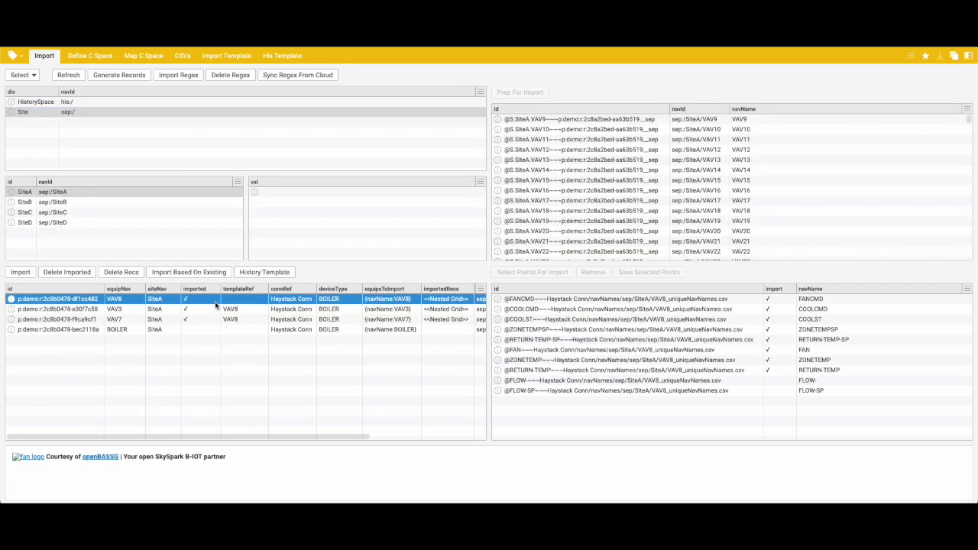
pyautogui.keyDown('shift'); pyautogui.click(217, 319); pyautogui.keyUp('shift')
pyautogui.click(265, 272)
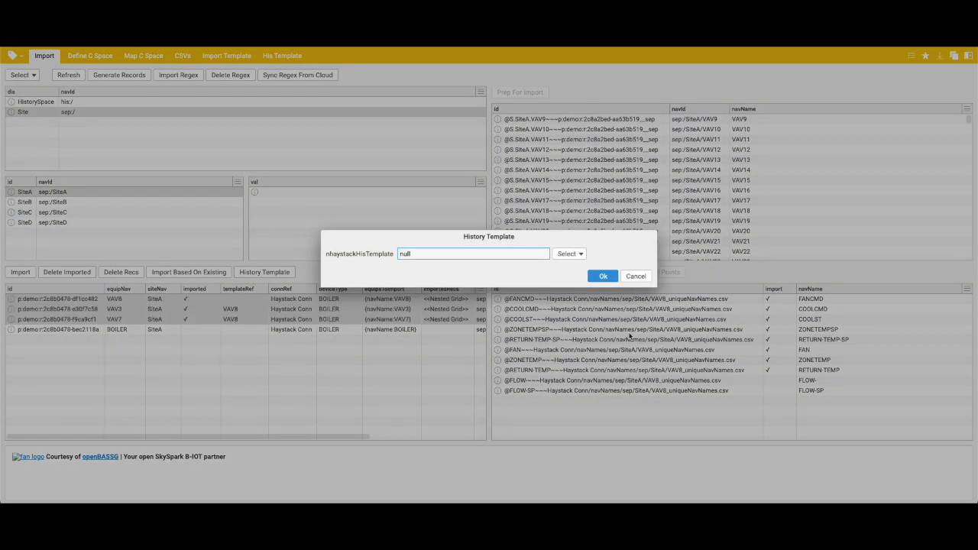
pyautogui.click(575, 255)
pyautogui.click(594, 318)
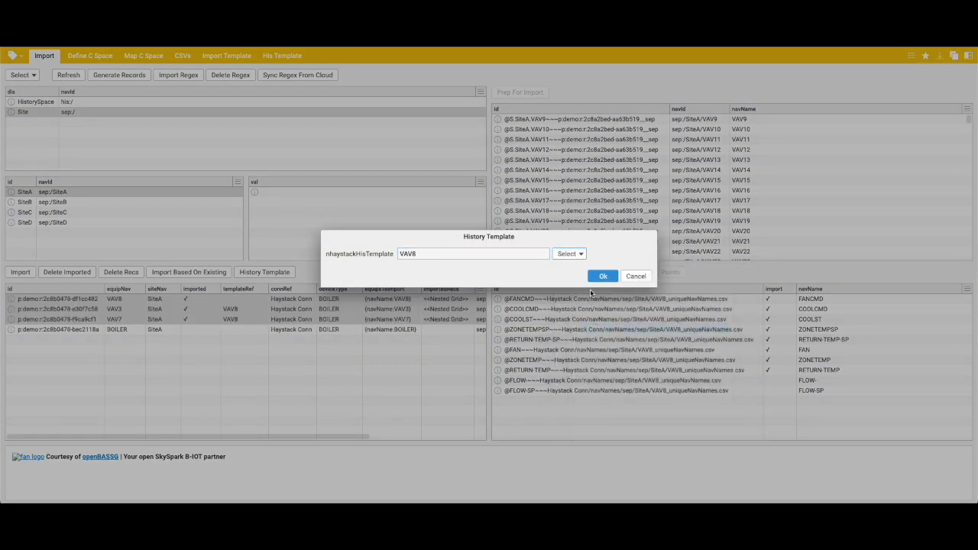
pyautogui.click(603, 276)
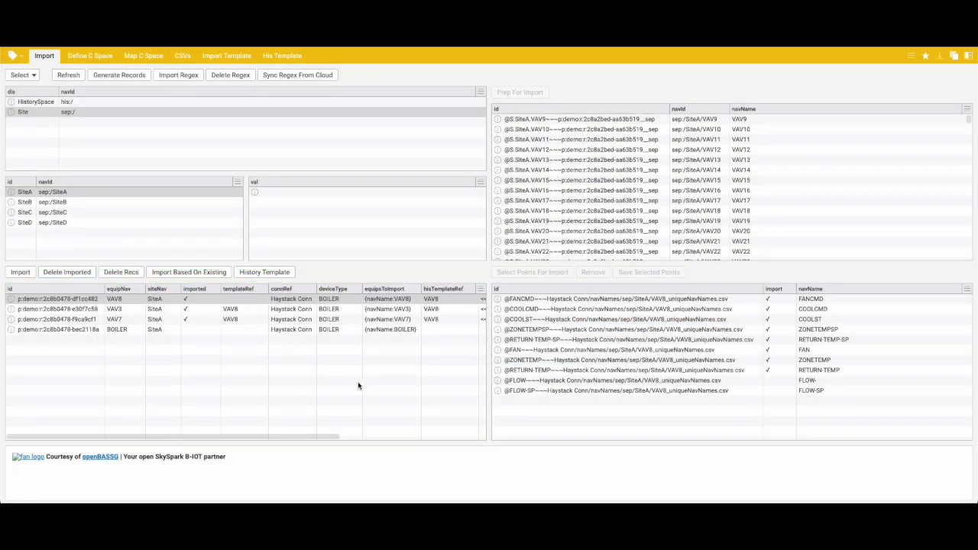
# Step: Check the history template job in the job list and close the side view
pyautogui.click(614, 56)
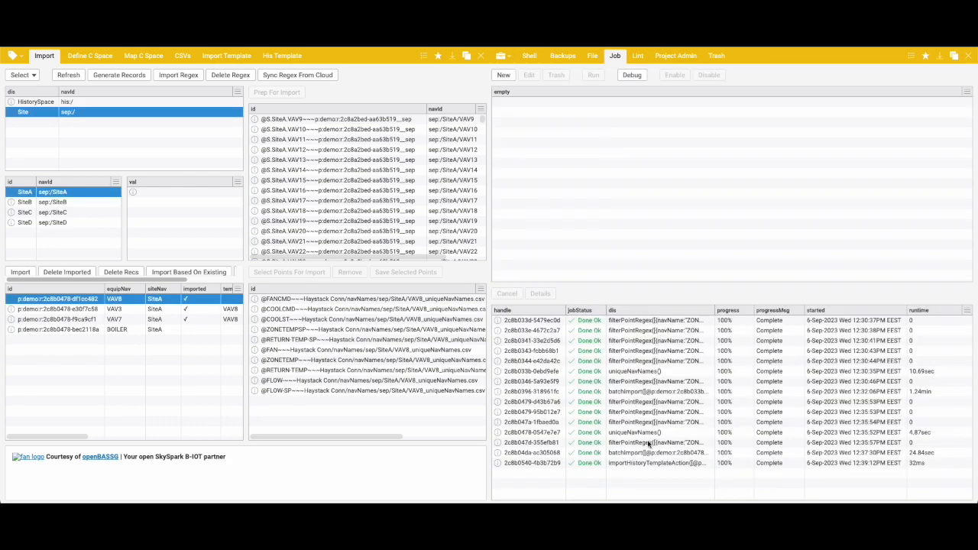
pyautogui.click(642, 463)
pyautogui.click(968, 55)
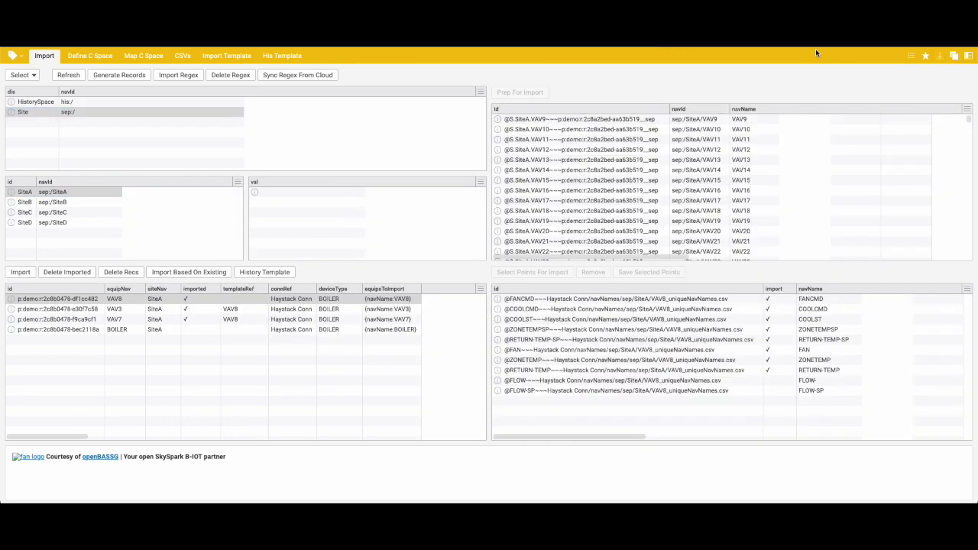
# Step: In the site tree, examine the collection interval and hisCollectCov tags of SiteA VAV3's COOLCMD point
pyautogui.hotkey('ctrl', 'Tab')
pyautogui.click(50, 59)
pyautogui.click(14, 152)
pyautogui.click(18, 165)
pyautogui.click(38, 181)
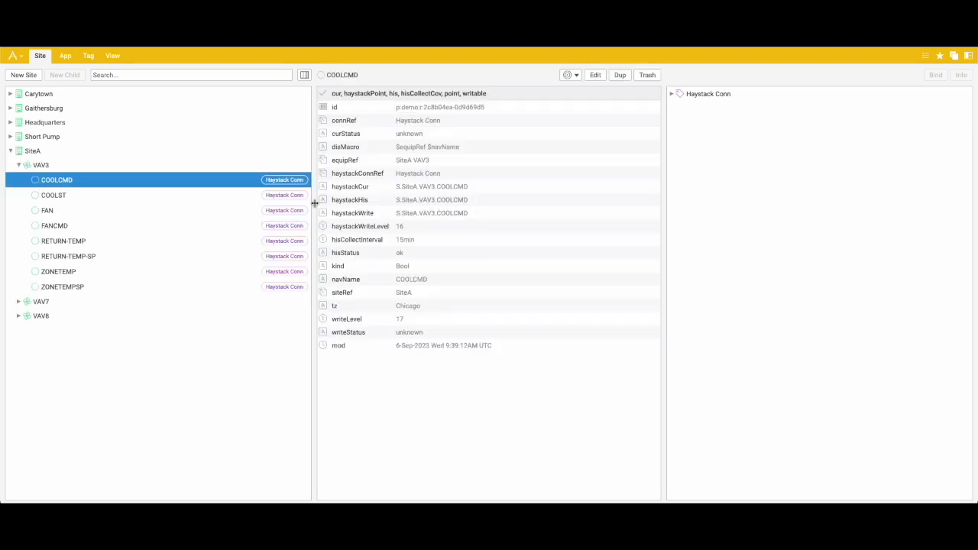
pyautogui.doubleClick(354, 241)
pyautogui.doubleClick(408, 241)
pyautogui.click(446, 261)
pyautogui.doubleClick(401, 268)
pyautogui.click(446, 266)
pyautogui.doubleClick(430, 93)
pyautogui.click(462, 270)
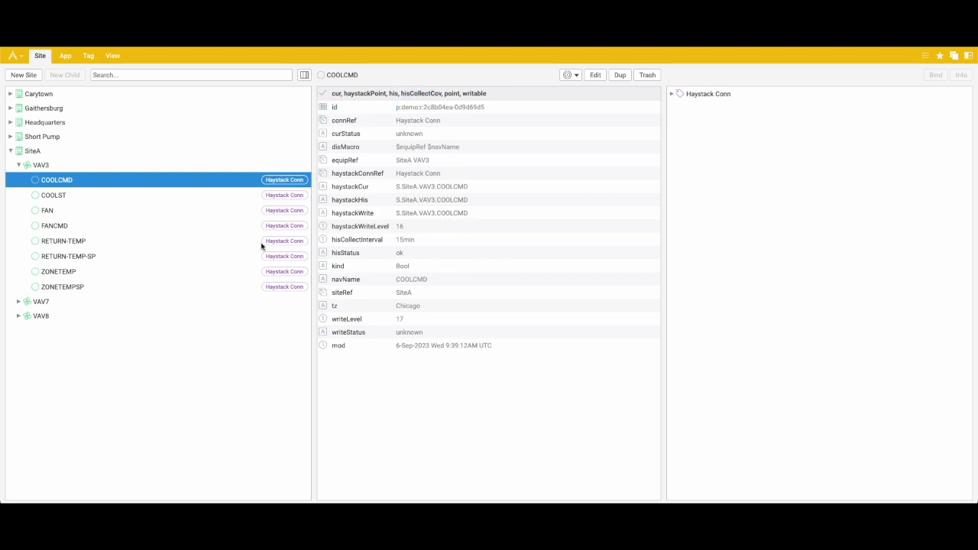
# Step: Examine the RETURN-TEMP and ZONETEMP points of VAV3 for their hisCollectCov and hisCollectInterval settings
pyautogui.click(76, 240)
pyautogui.click(76, 272)
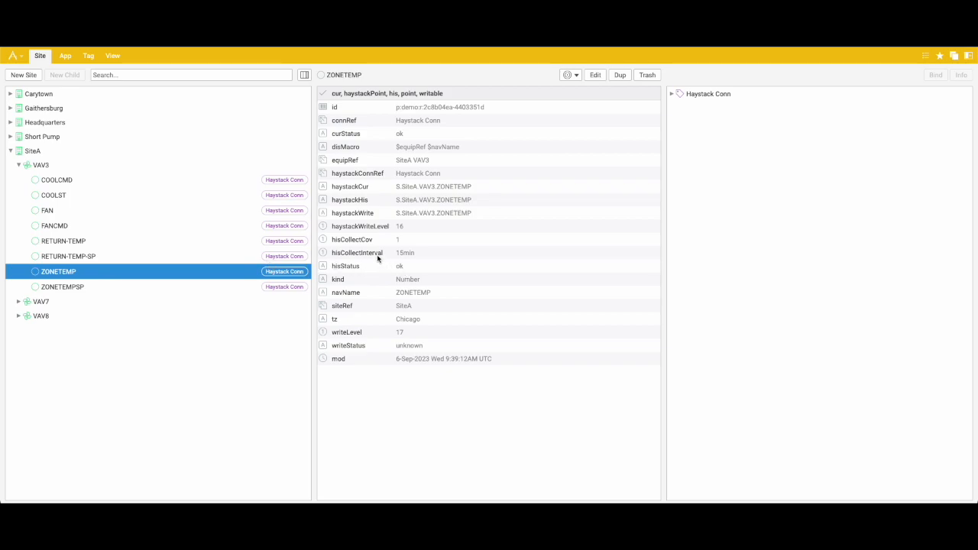
pyautogui.doubleClick(354, 242)
pyautogui.click(443, 268)
pyautogui.doubleClick(364, 256)
pyautogui.click(461, 267)
# Step: Expand VAV7 and examine the history collection tags of its COOLCMD point
pyautogui.click(19, 302)
pyautogui.click(46, 316)
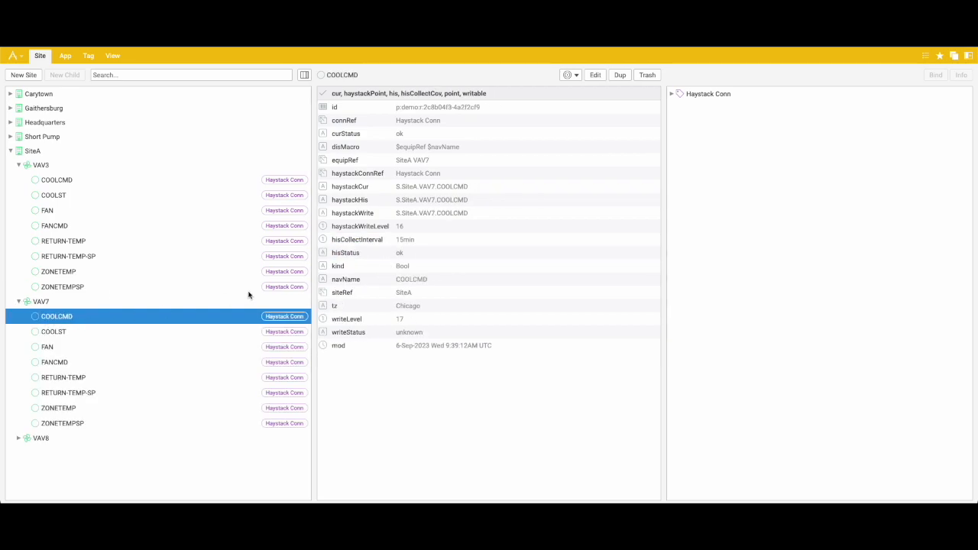
pyautogui.doubleClick(353, 241)
pyautogui.doubleClick(427, 93)
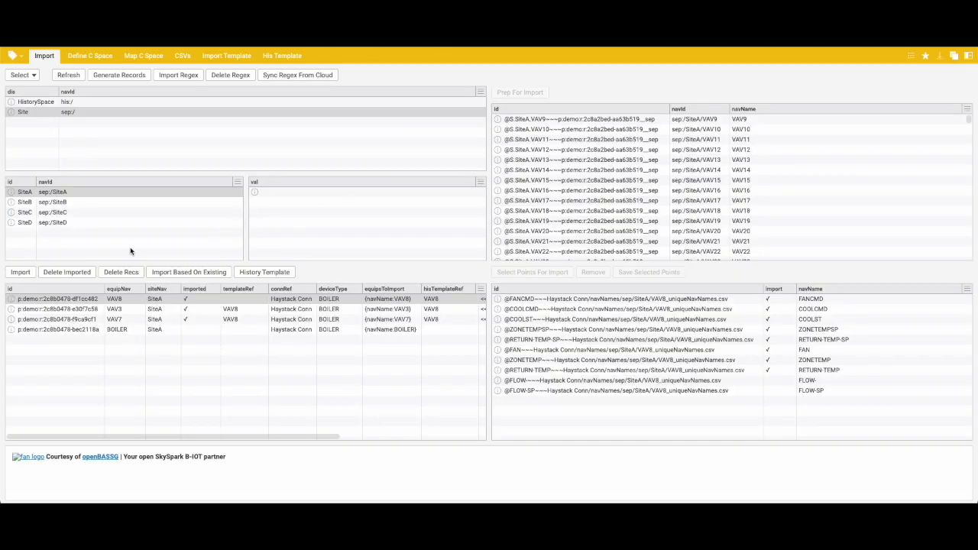
# Step: Return to the import view and load the his:/basTest entry of HistorySpace
pyautogui.click(178, 253)
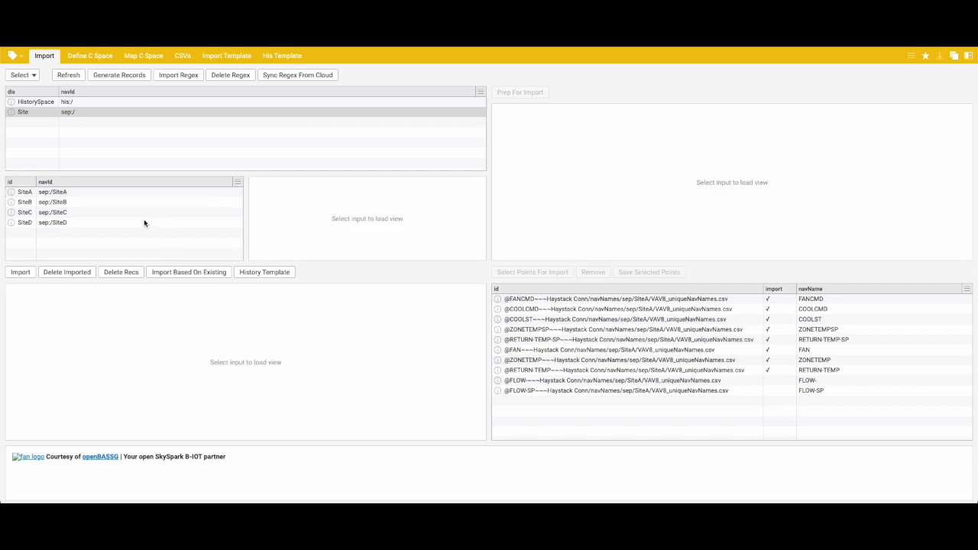
pyautogui.click(54, 101)
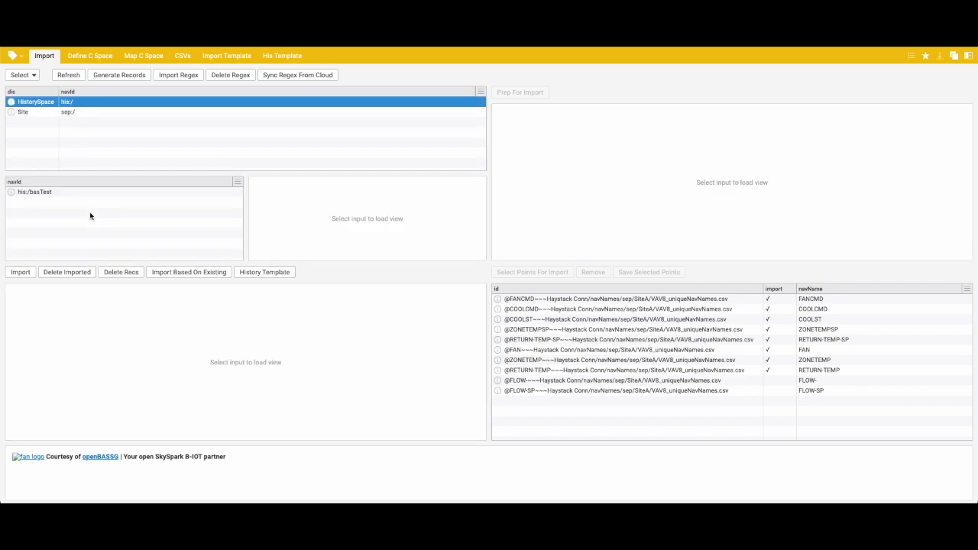
pyautogui.click(55, 193)
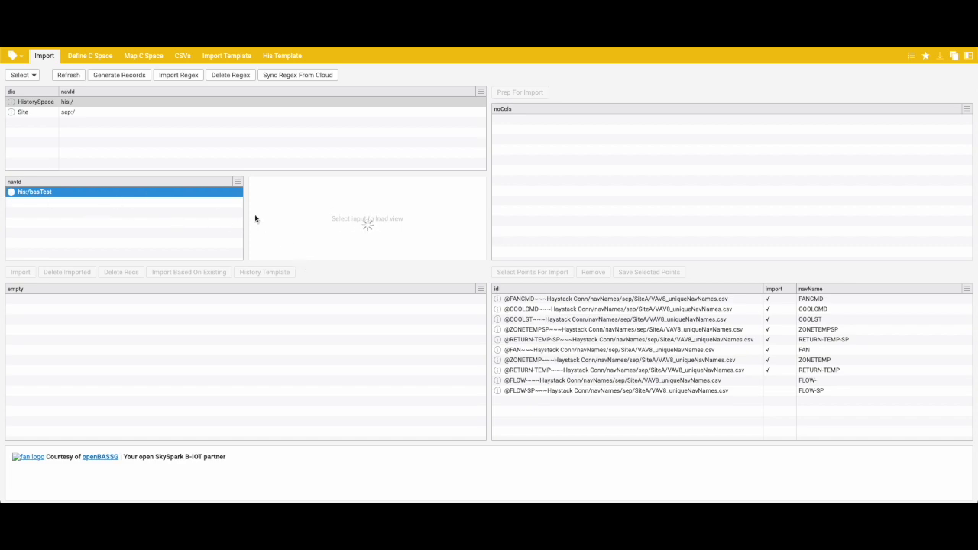
# Step: Generate records from Haystack Conn with the navId his:/basTest
pyautogui.click(125, 77)
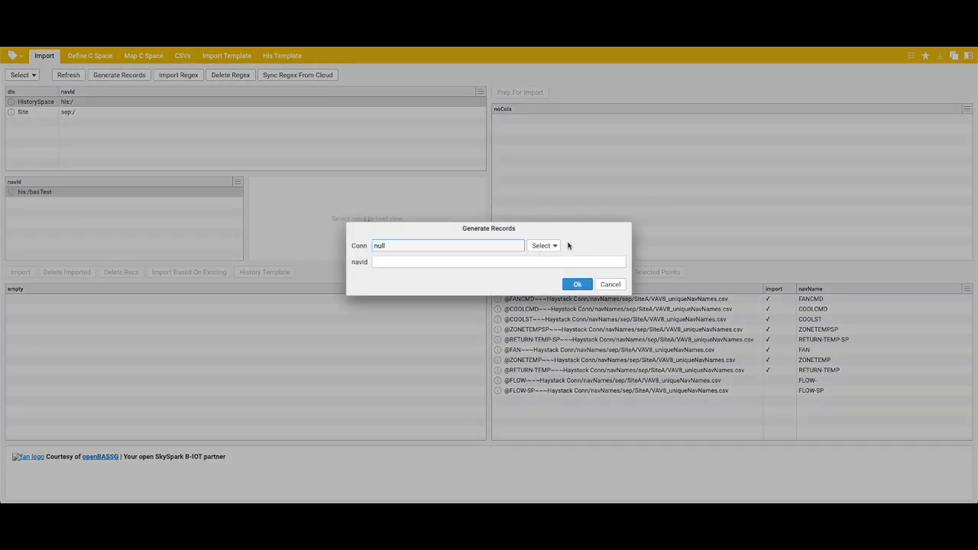
pyautogui.click(545, 246)
pyautogui.click(554, 282)
pyautogui.click(387, 260)
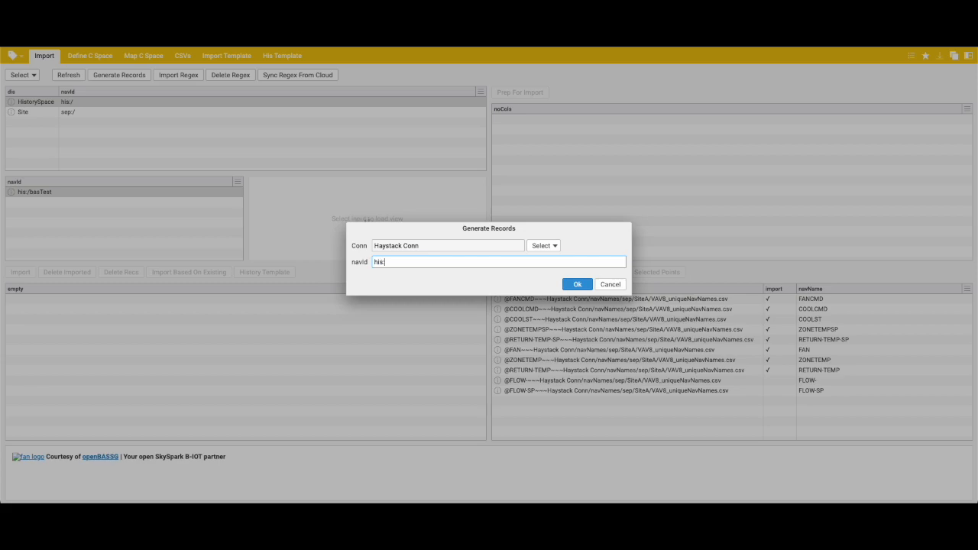
pyautogui.moveTo(392, 262); pyautogui.dragTo(371, 262)
pyautogui.click(395, 261)
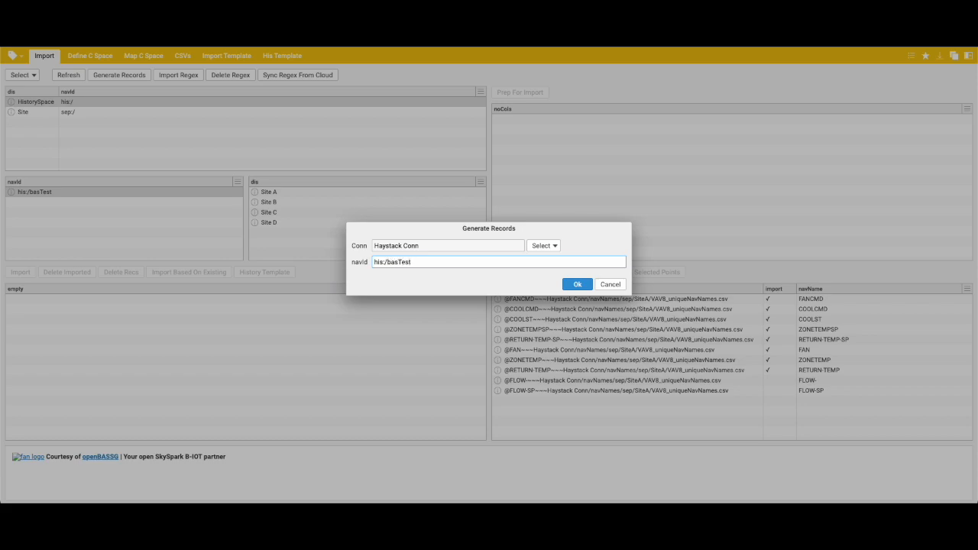
pyautogui.click(575, 285)
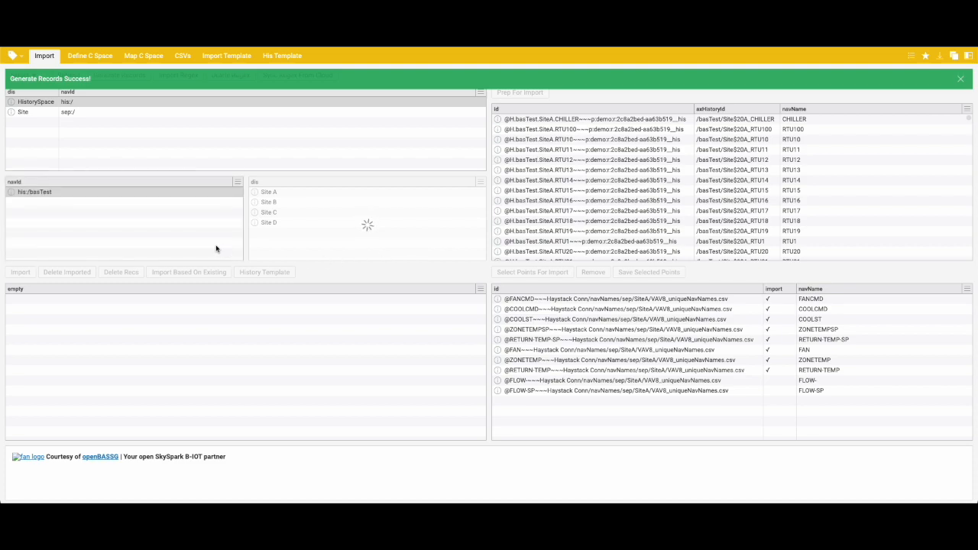
# Step: Prepare the CHILLER, RTU100, RTU10 and RTU11 history records for import and refresh the view
pyautogui.click(591, 120)
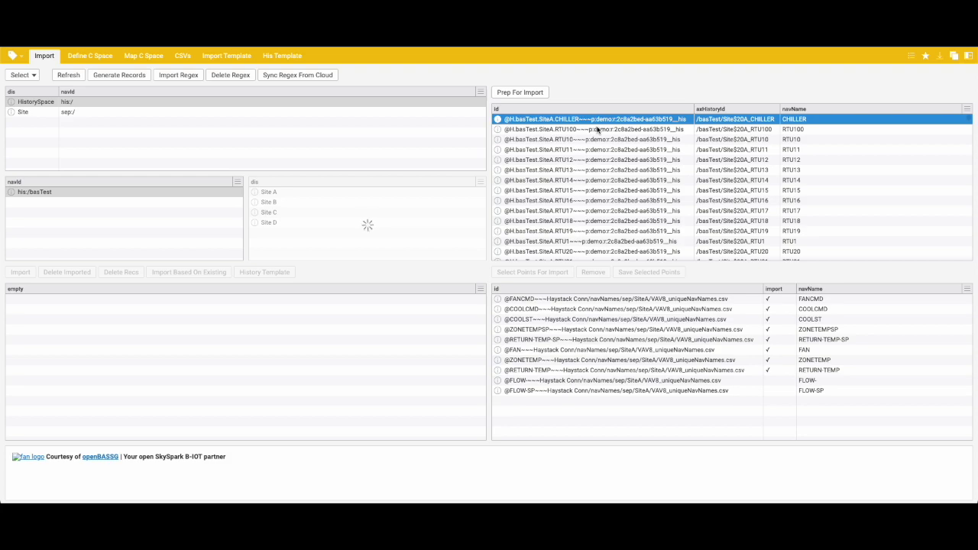
pyautogui.keyDown('shift'); pyautogui.click(619, 150); pyautogui.keyUp('shift')
pyautogui.click(519, 93)
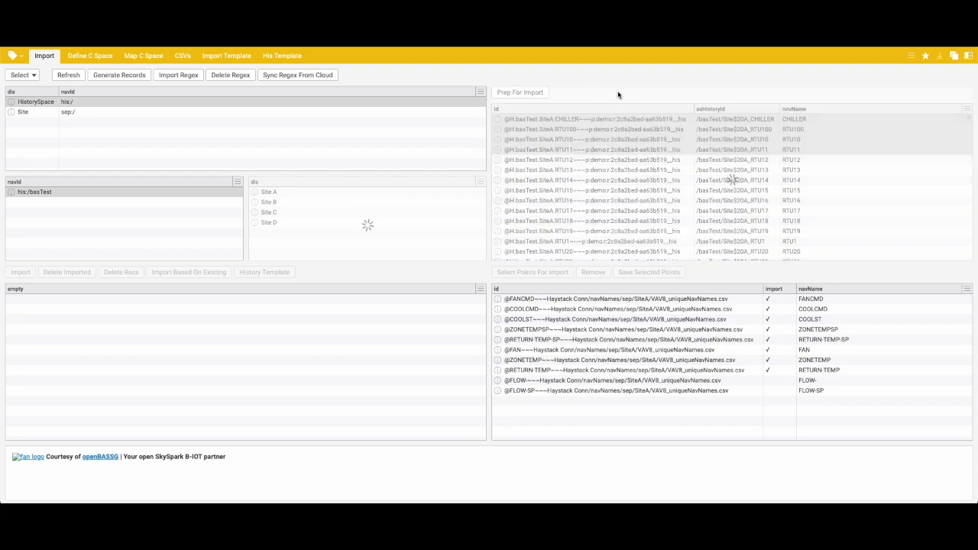
pyautogui.click(66, 75)
# Step: Check the navNames of the prepared RTU records and the status of the unique navNames job
pyautogui.click(278, 302)
pyautogui.click(280, 309)
pyautogui.click(285, 319)
pyautogui.hotkey('ctrl', '\\')
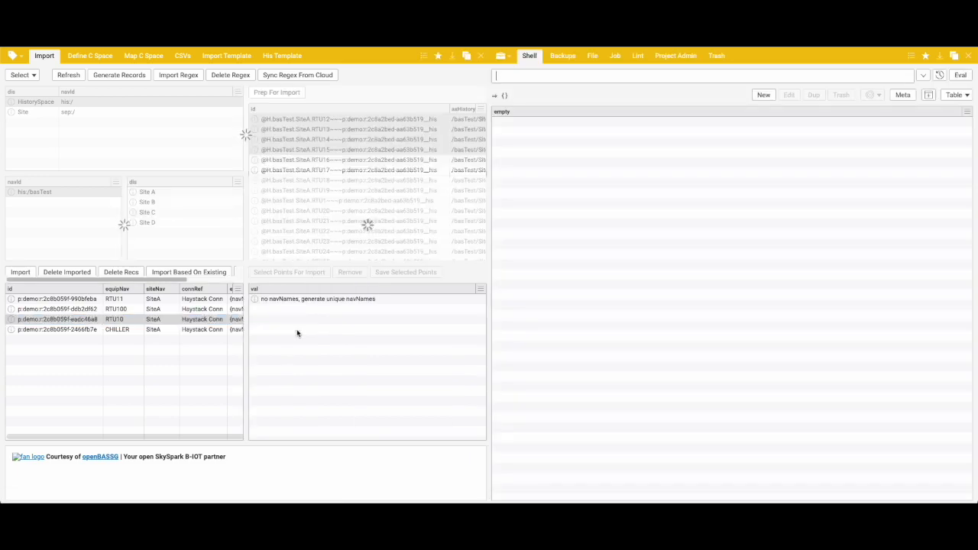
pyautogui.click(615, 55)
pyautogui.click(651, 321)
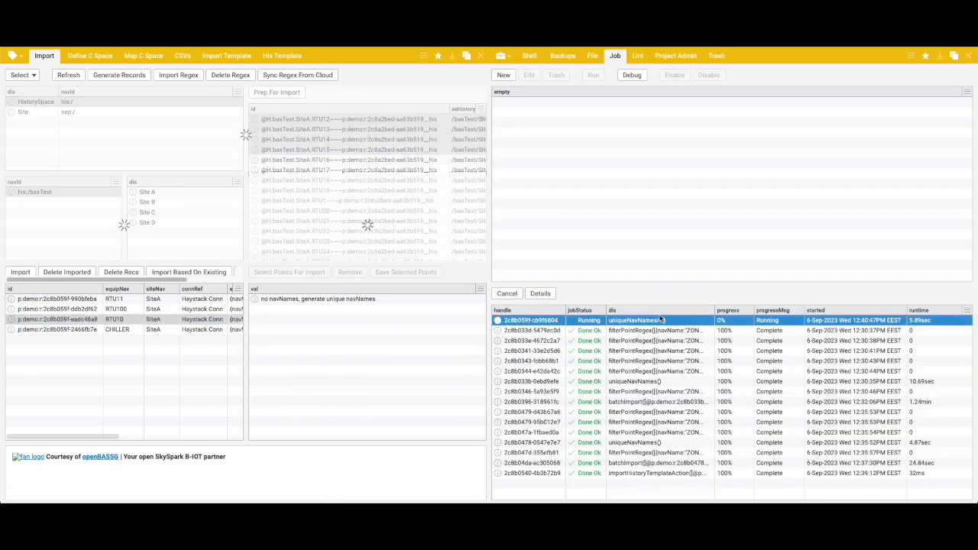
# Step: Check the navNames of the RTU11, RTU100, RTU10 and CHILLER records and close the job list
pyautogui.click(130, 299)
pyautogui.click(136, 308)
pyautogui.click(142, 319)
pyautogui.click(166, 330)
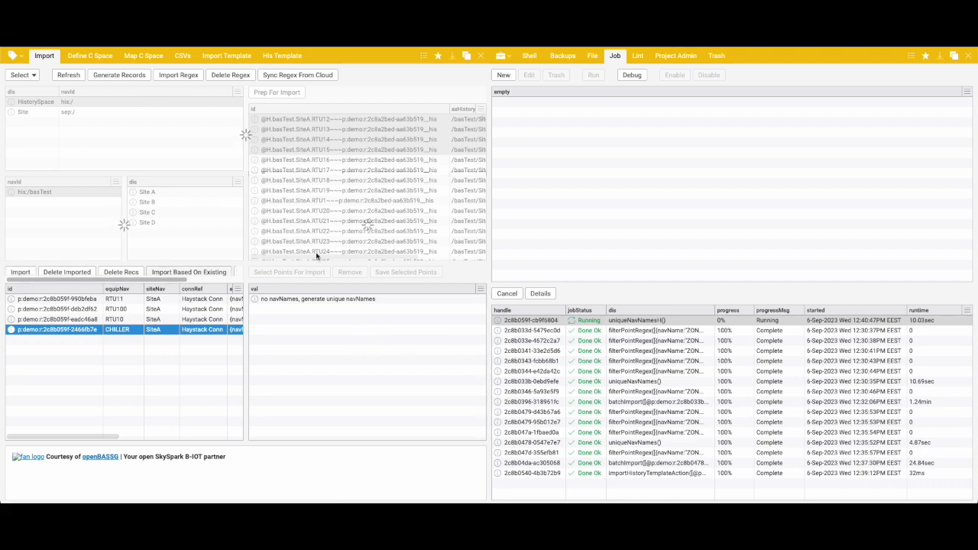
pyautogui.click(968, 56)
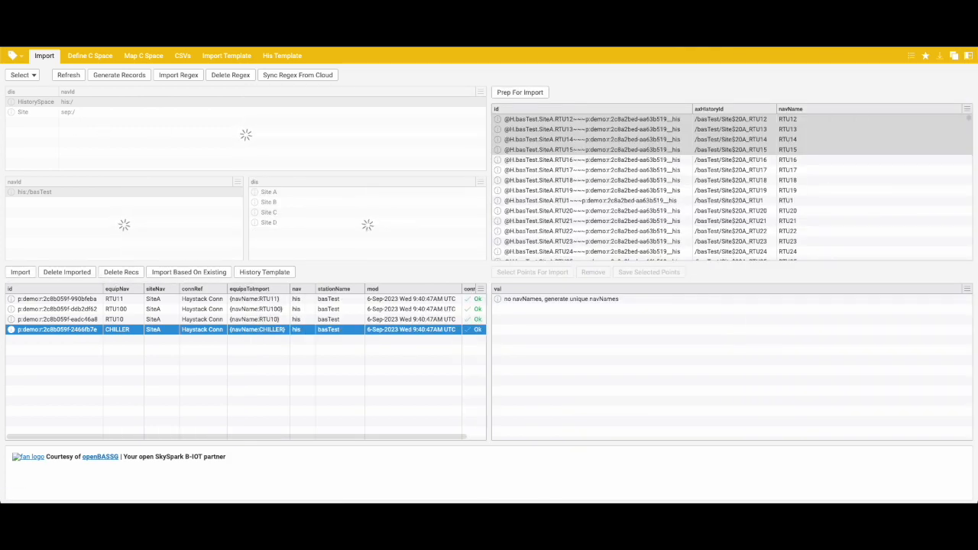
# Step: Switch to the C Space definition view and refresh the page to recover the server session
pyautogui.click(79, 57)
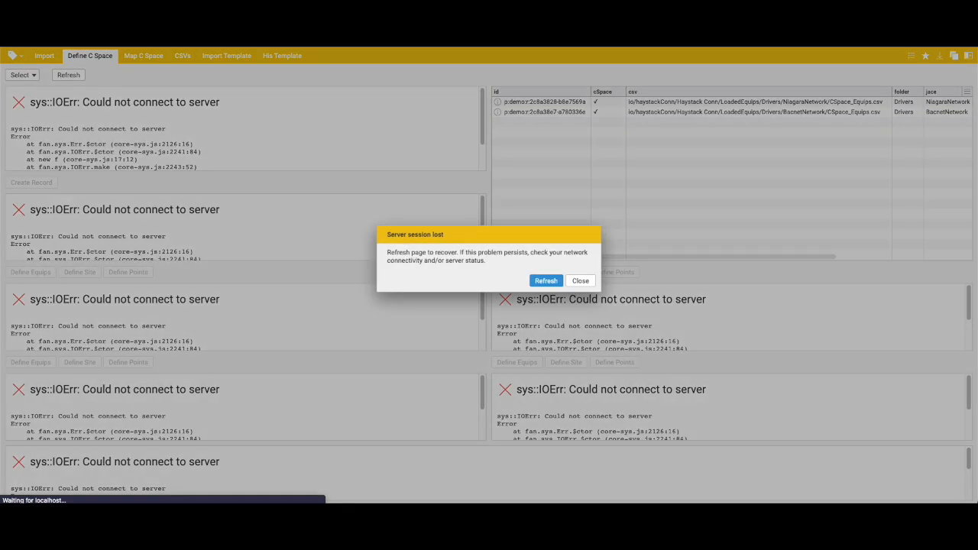
pyautogui.click(545, 282)
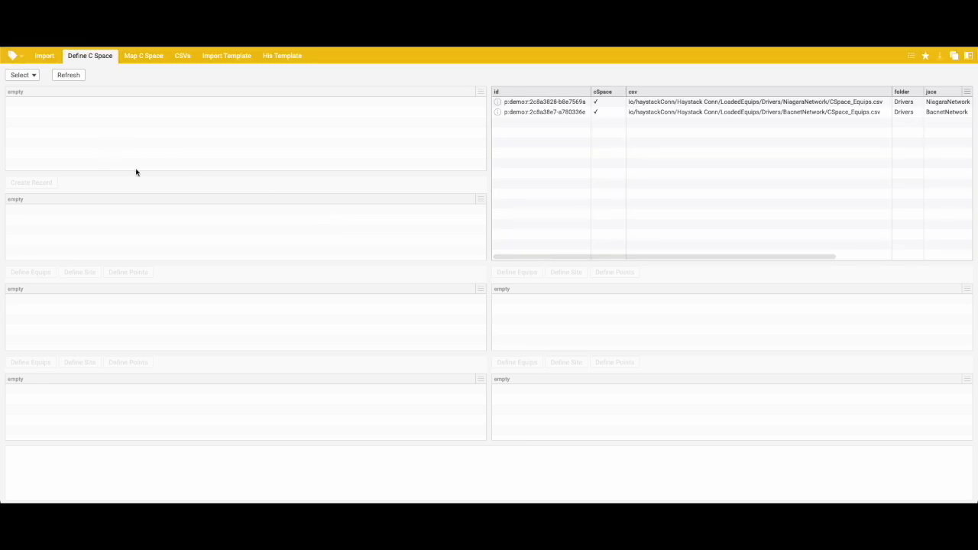
pyautogui.click(18, 78)
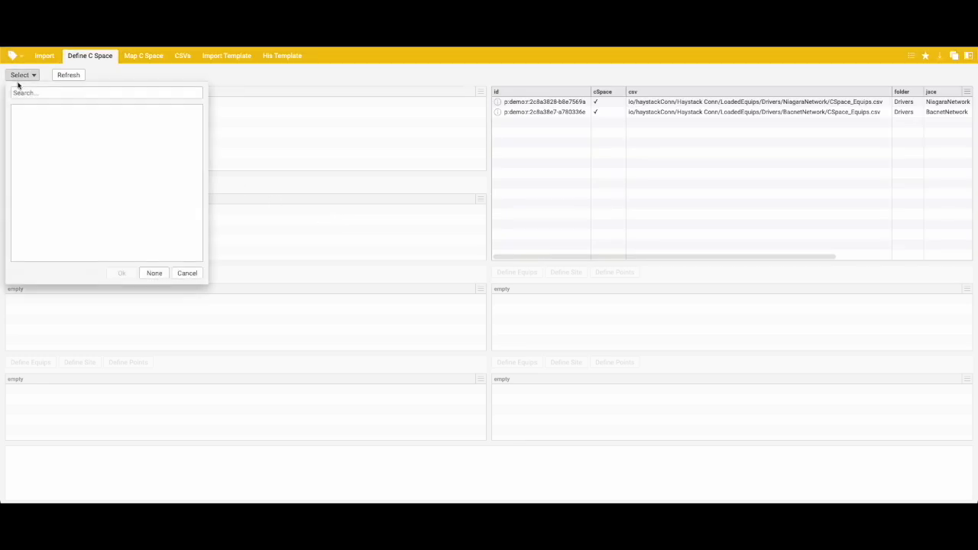
pyautogui.click(19, 77)
pyautogui.click(21, 76)
pyautogui.click(21, 77)
pyautogui.click(111, 62)
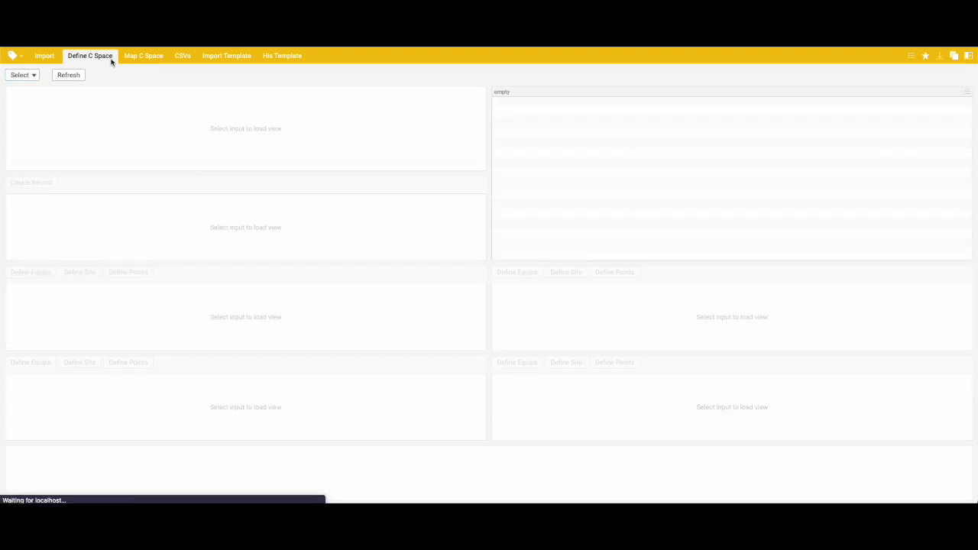
pyautogui.click(10, 75)
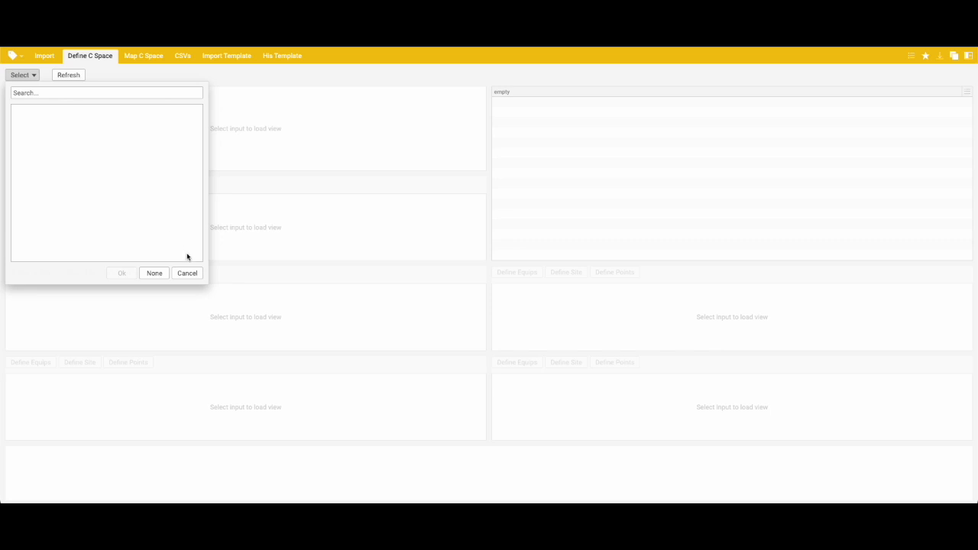
pyautogui.click(187, 273)
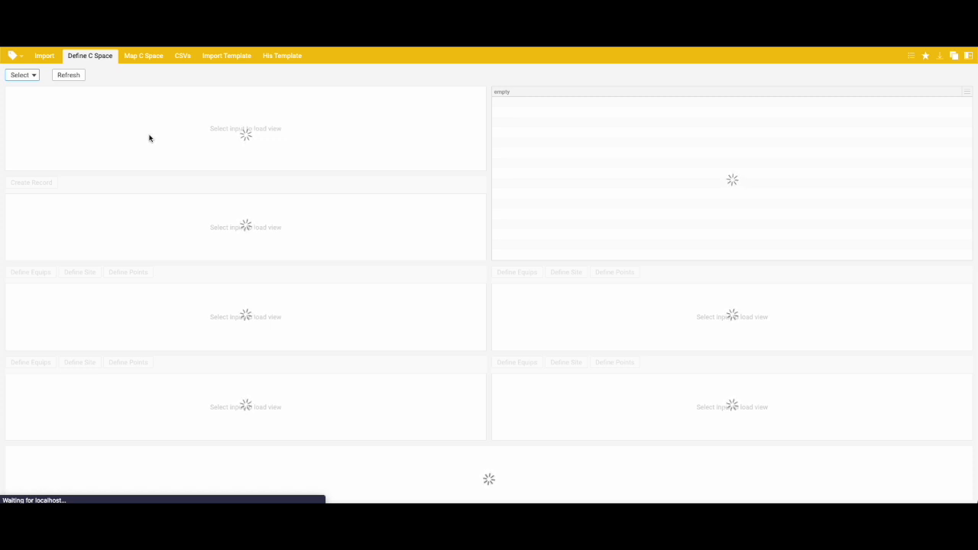
pyautogui.click(24, 77)
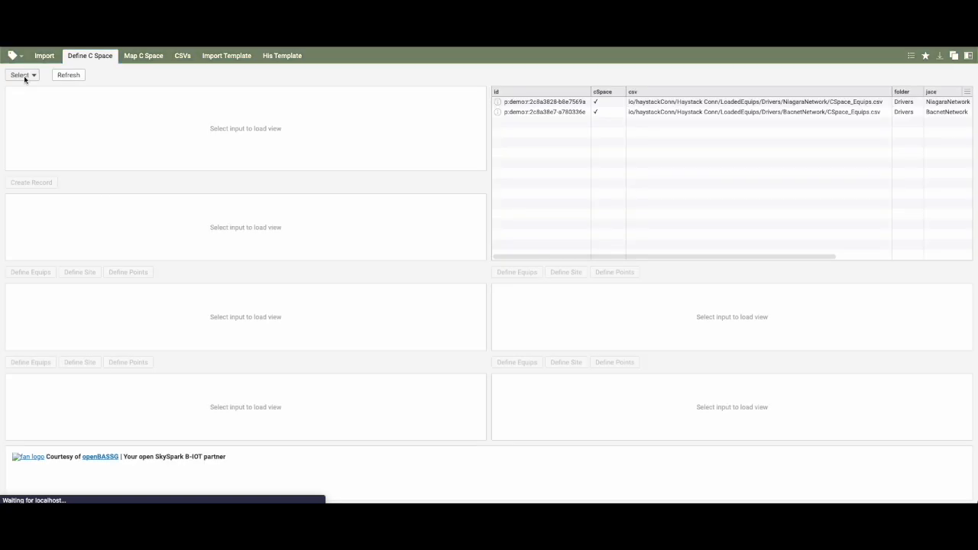
pyautogui.click(23, 75)
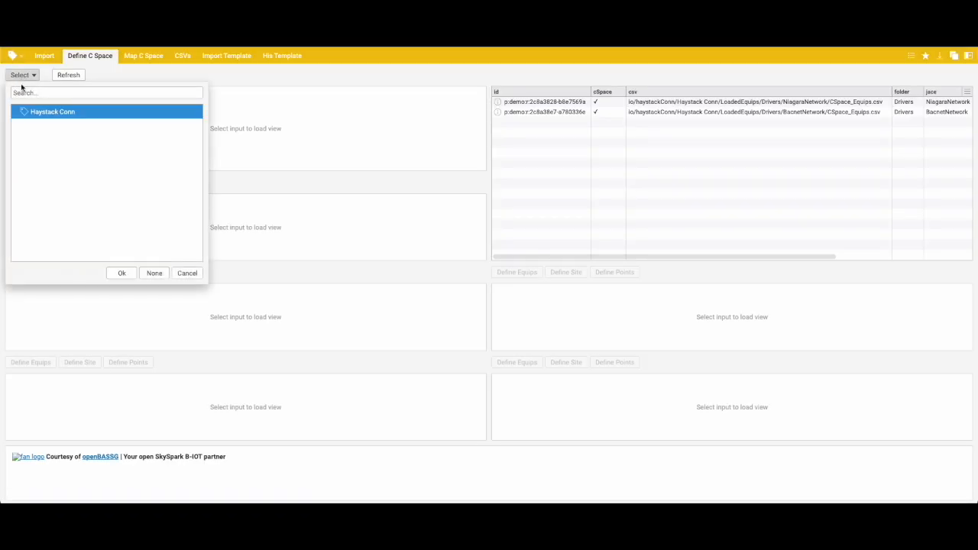
pyautogui.click(191, 274)
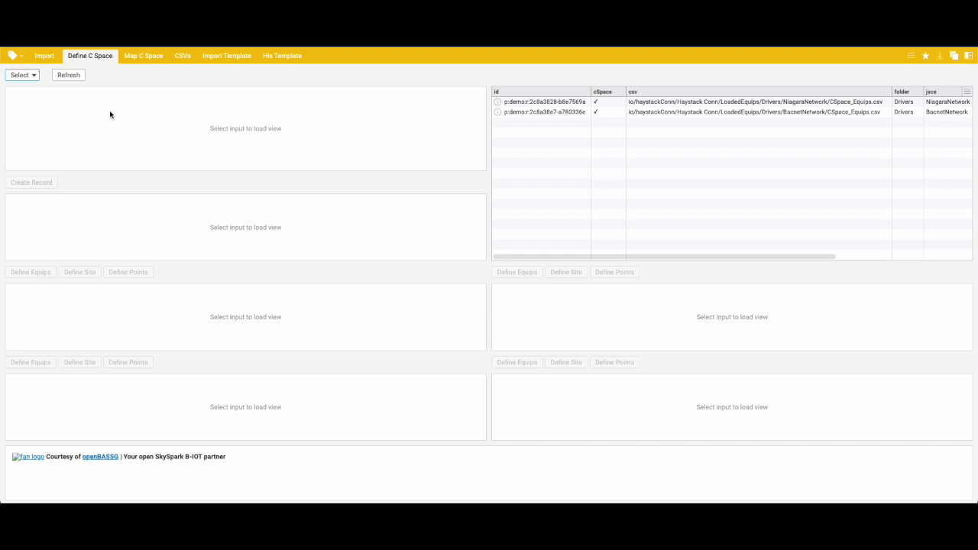
# Step: Choose Haystack Conn as the C Space connector and select the NiagaraNetwork CSpace_Equips.csv record
pyautogui.click(23, 74)
pyautogui.doubleClick(52, 113)
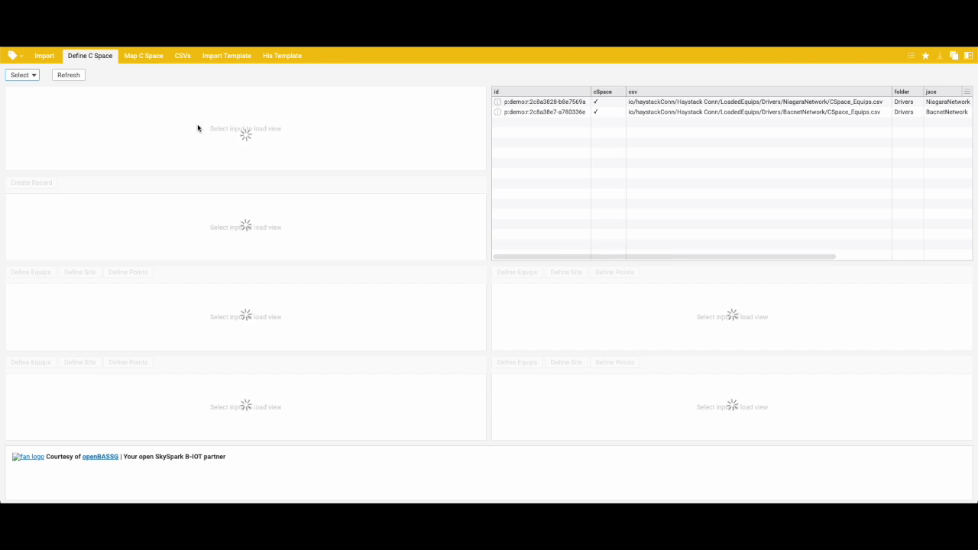
pyautogui.click(678, 105)
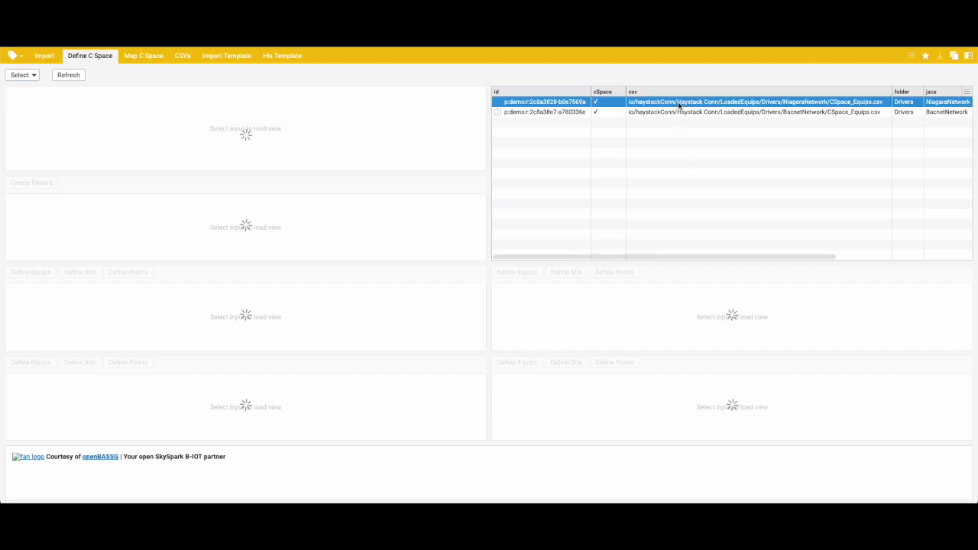
# Step: Examine the NiagaraNetwork and BacnetNetwork C Space records and their csv paths
pyautogui.keyDown('shift'); pyautogui.click(677, 112); pyautogui.keyUp('shift')
pyautogui.click(615, 150)
pyautogui.hscroll(1, 685, 153)
pyautogui.hscroll(-1, 685, 154)
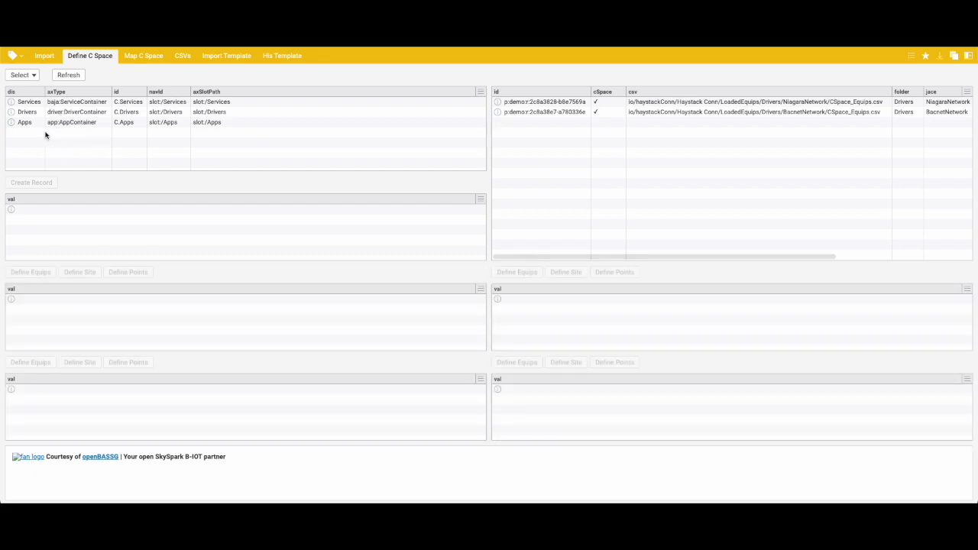
# Step: Select NiagaraNetwork under Drivers and open the Create Record command for it
pyautogui.click(59, 113)
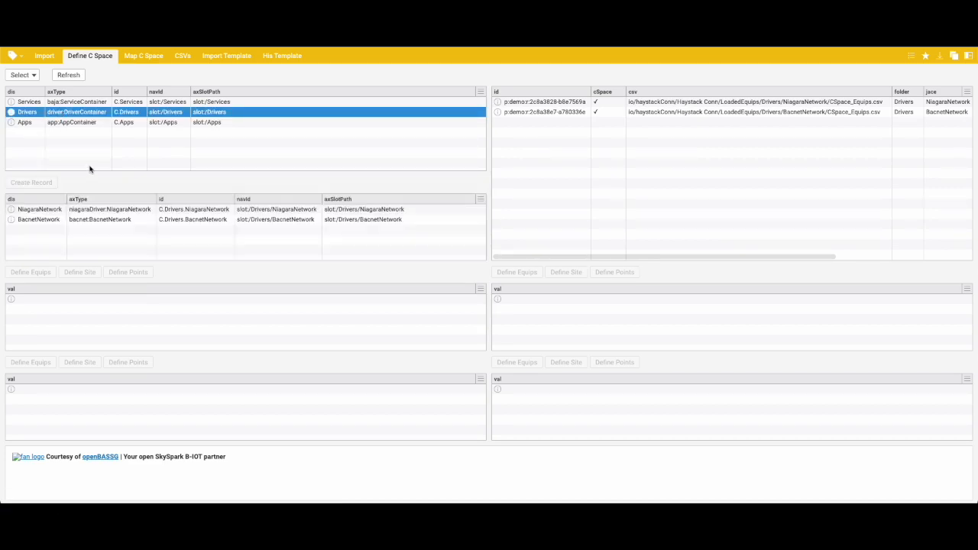
pyautogui.click(104, 211)
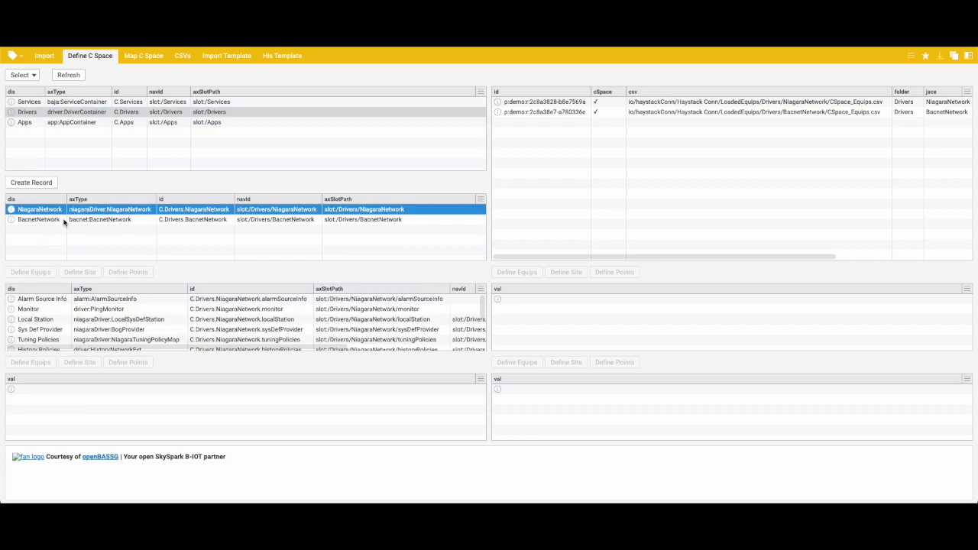
pyautogui.click(35, 183)
pyautogui.click(622, 276)
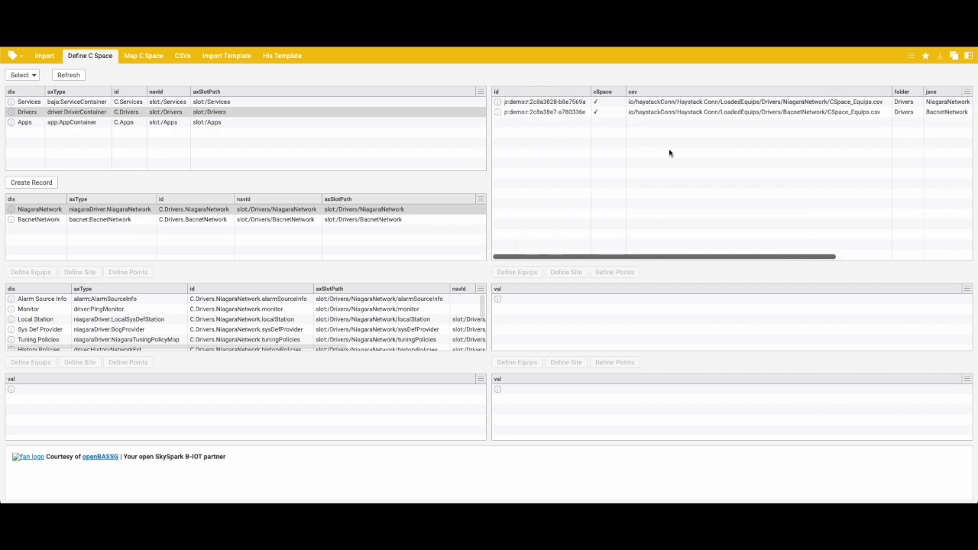
# Step: Inspect the full details of the NiagaraNetwork C Space record, including its CSpace_Equips.csv path
pyautogui.moveTo(498, 101)
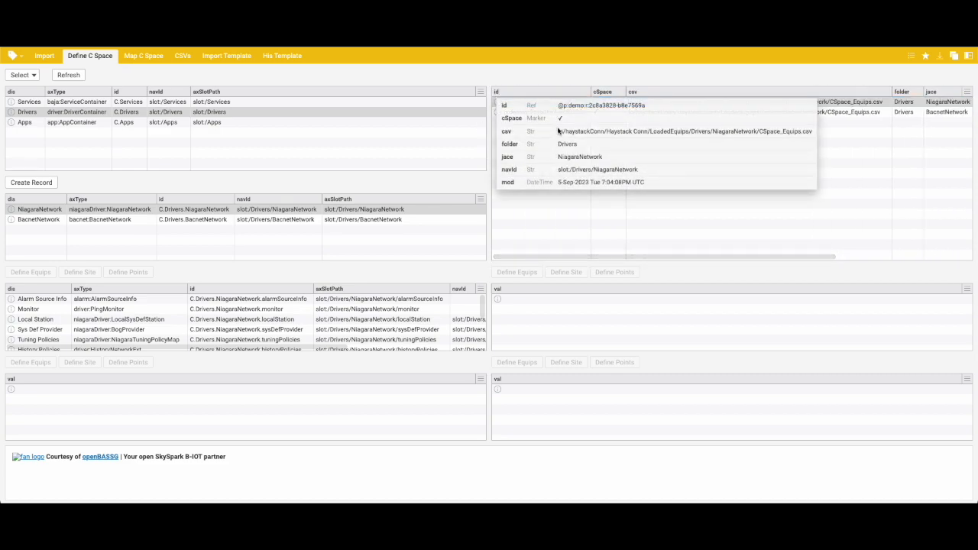
pyautogui.moveTo(557, 133); pyautogui.dragTo(815, 134)
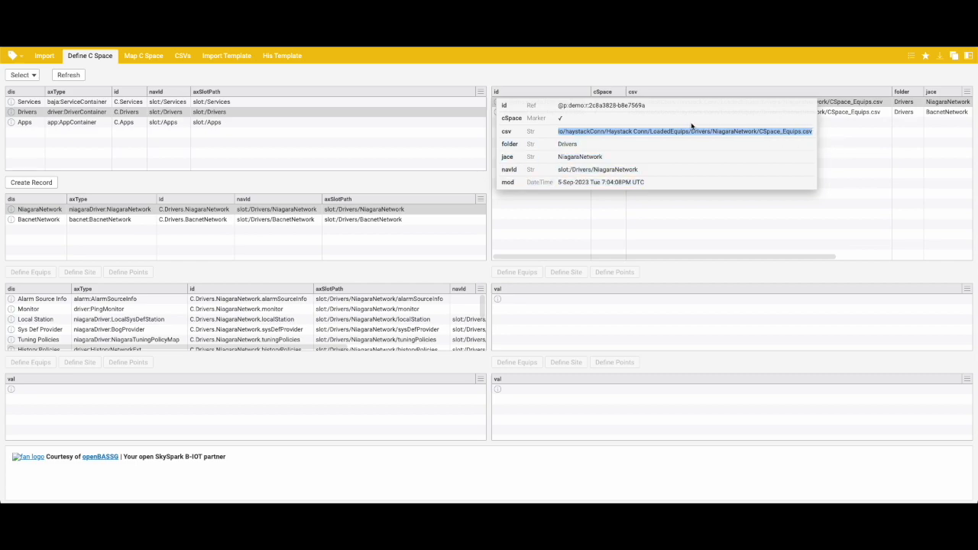
pyautogui.click(863, 161)
# Step: Load the Site B folder of the NiagaraNetwork and look through the equipment it contains
pyautogui.scroll(-2, 100, 317)
pyautogui.scroll(-2, 100, 318)
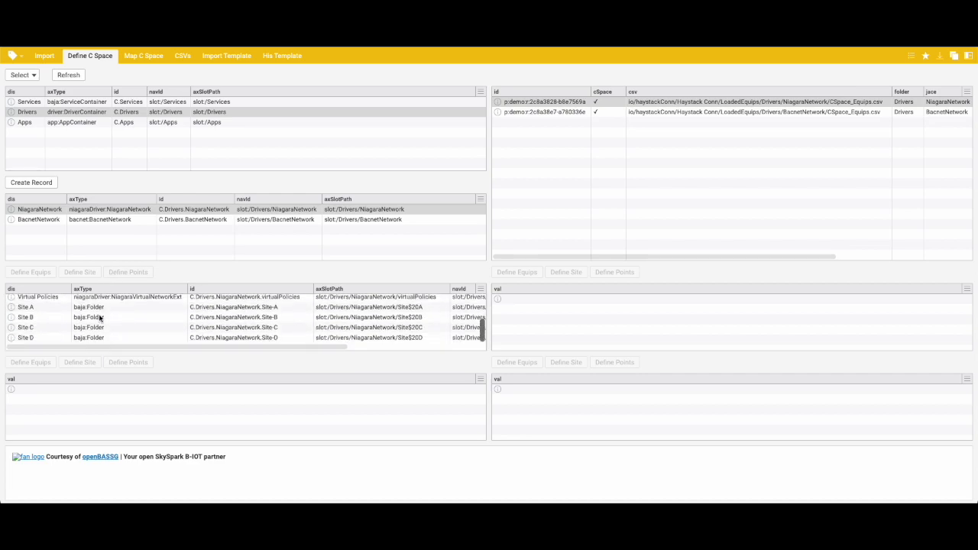
pyautogui.click(44, 317)
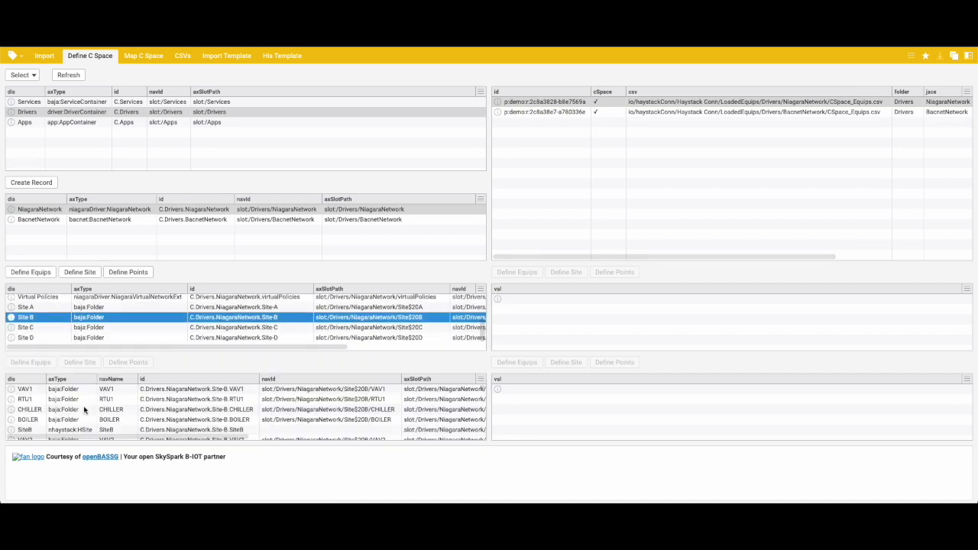
pyautogui.scroll(-8, 128, 413)
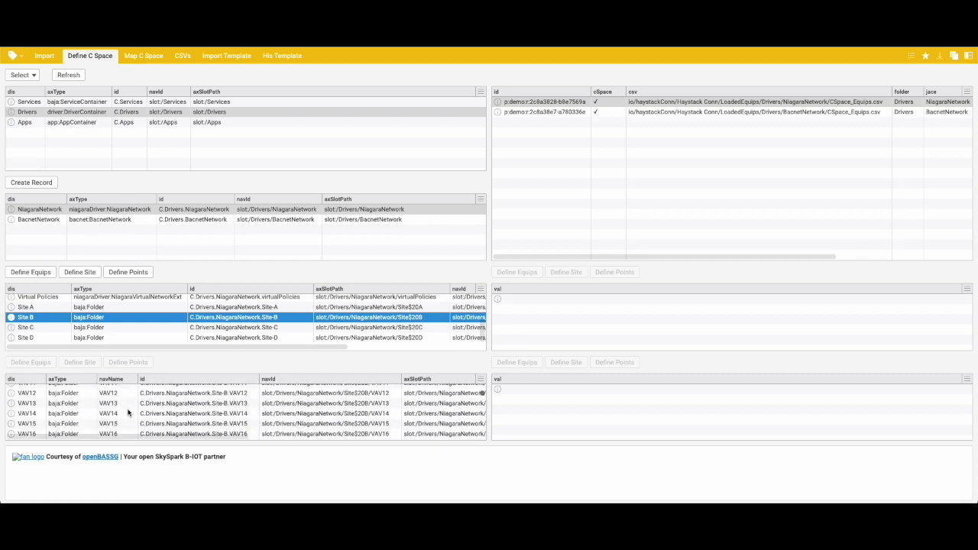
pyautogui.scroll(8, 128, 413)
# Step: Load the points of VAV1 and sort the Site B equipment by dis in ascending order
pyautogui.click(36, 390)
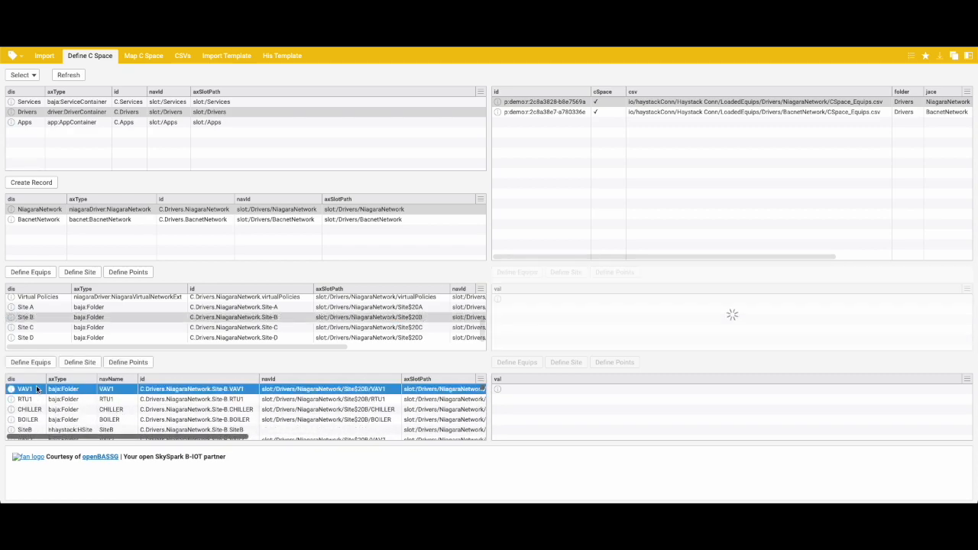
pyautogui.scroll(-1, 57, 409)
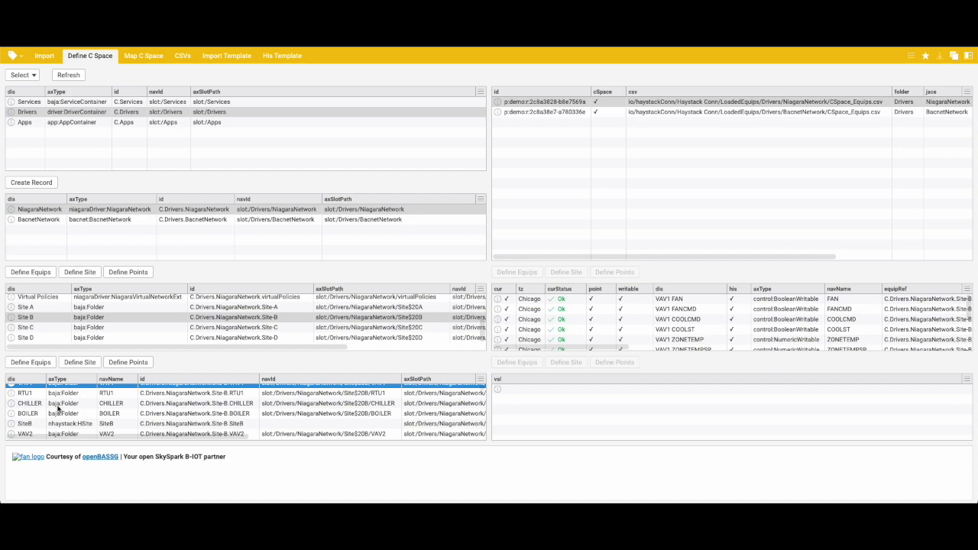
pyautogui.scroll(1, 47, 410)
pyautogui.click(25, 380)
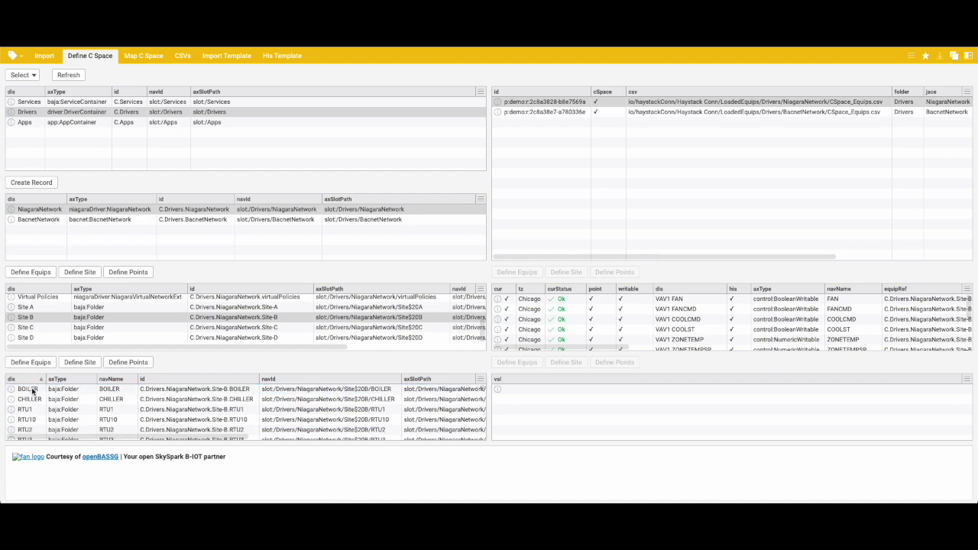
# Step: Define the Site B folders from BOILER through RTU3 as equips, with Haystack Conn as the connector
pyautogui.click(32, 389)
pyautogui.scroll(-1, 38, 423)
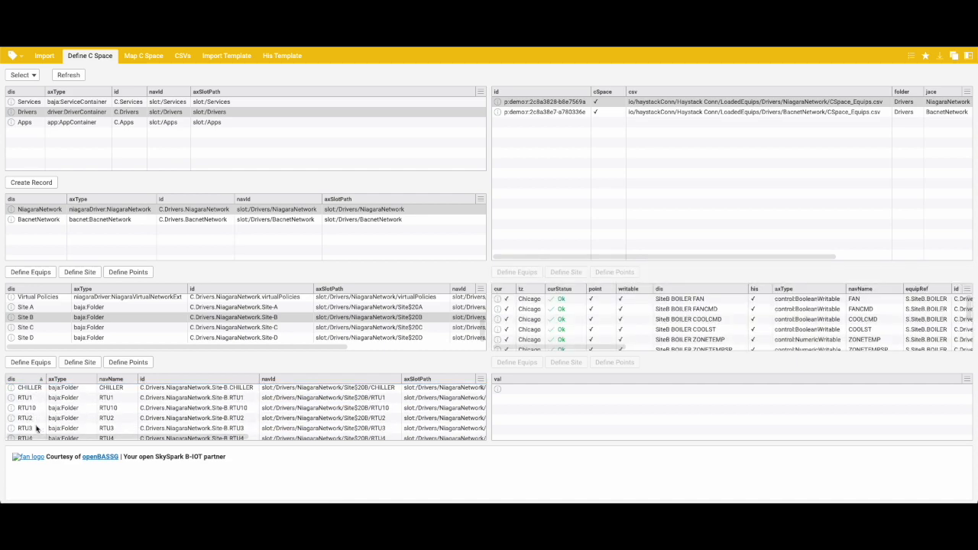
pyautogui.keyDown('shift'); pyautogui.click(36, 429); pyautogui.keyUp('shift')
pyautogui.click(34, 363)
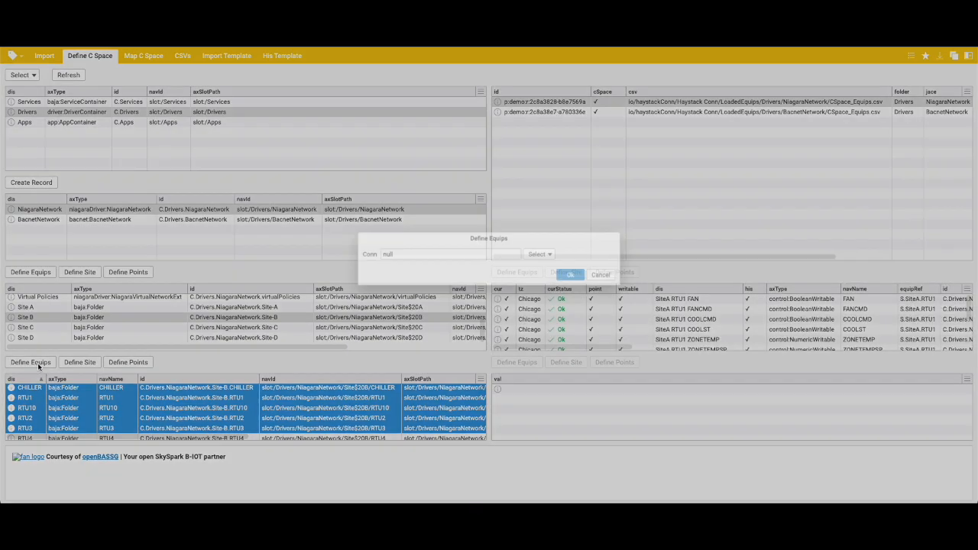
pyautogui.click(553, 254)
pyautogui.click(562, 294)
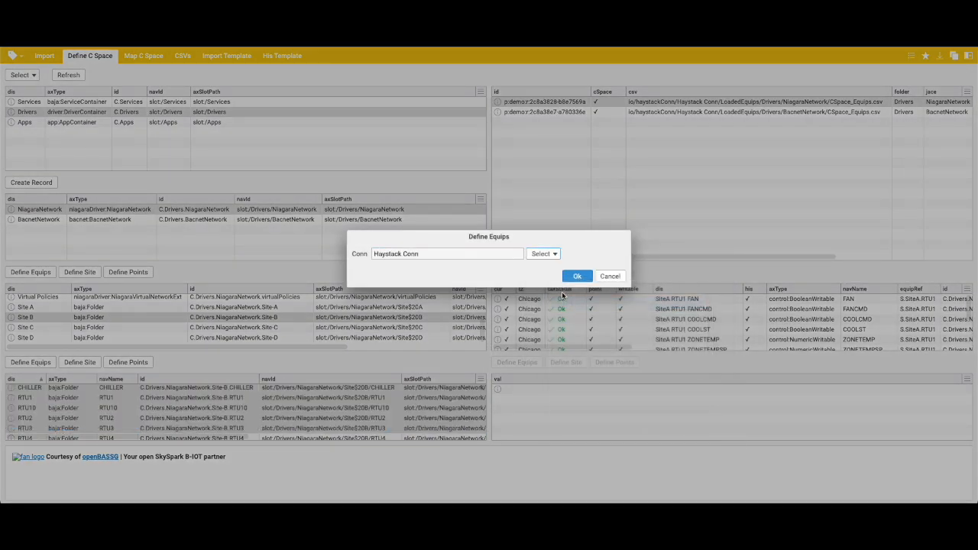
pyautogui.click(577, 276)
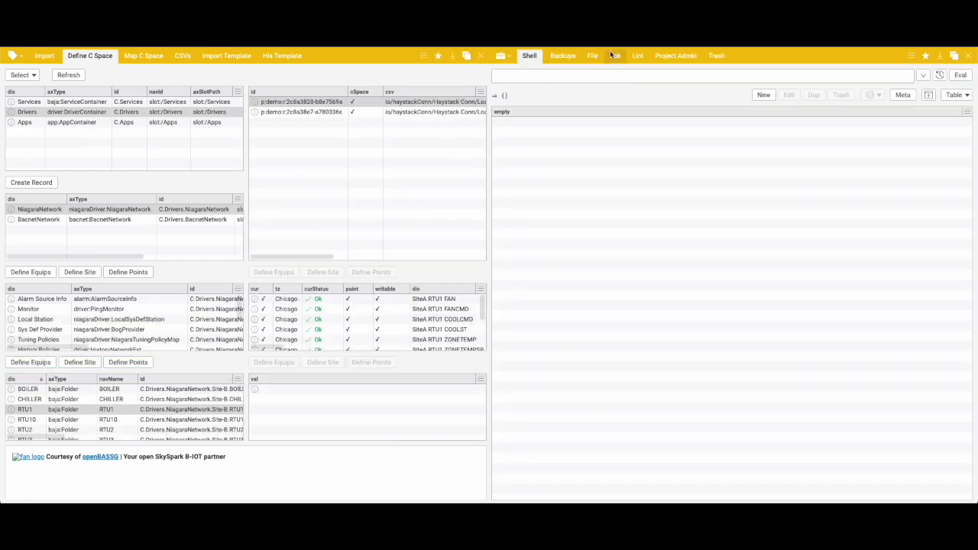
# Step: Check the status of the defineEquips job in the job list and close that list
pyautogui.click(612, 55)
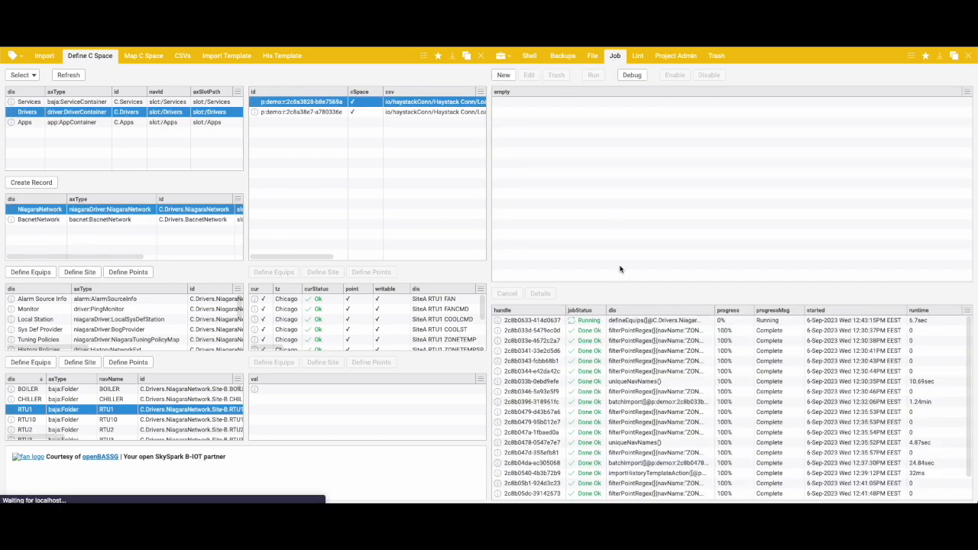
pyautogui.click(644, 320)
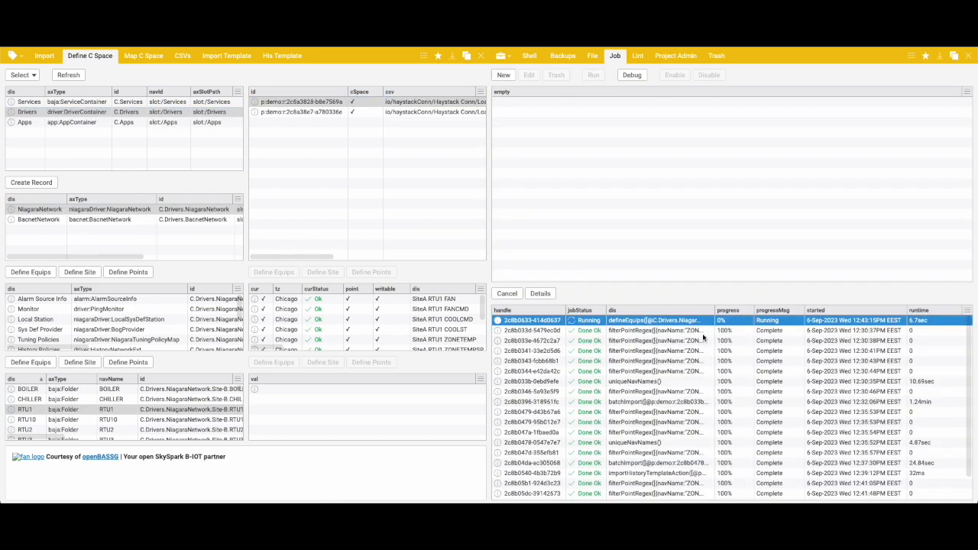
pyautogui.click(616, 59)
pyautogui.click(708, 200)
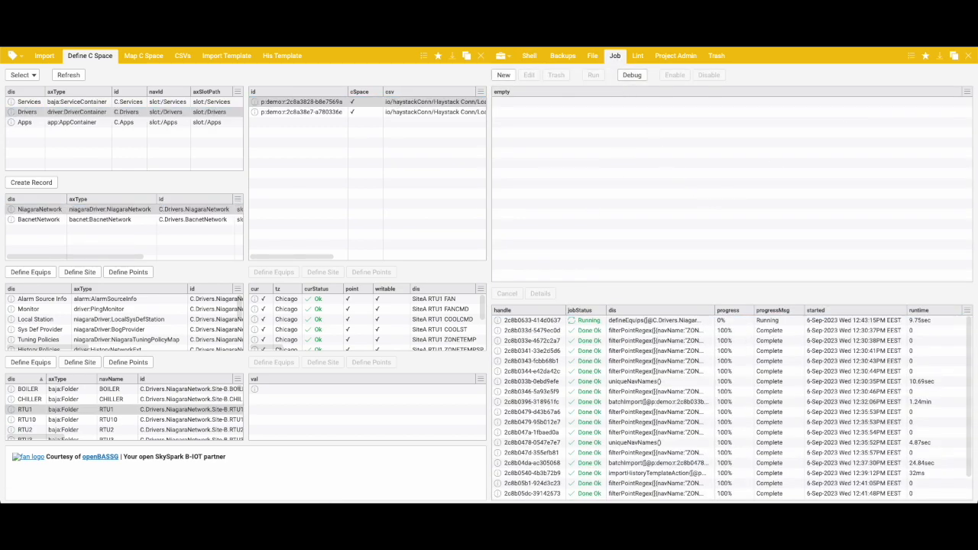
pyautogui.click(969, 59)
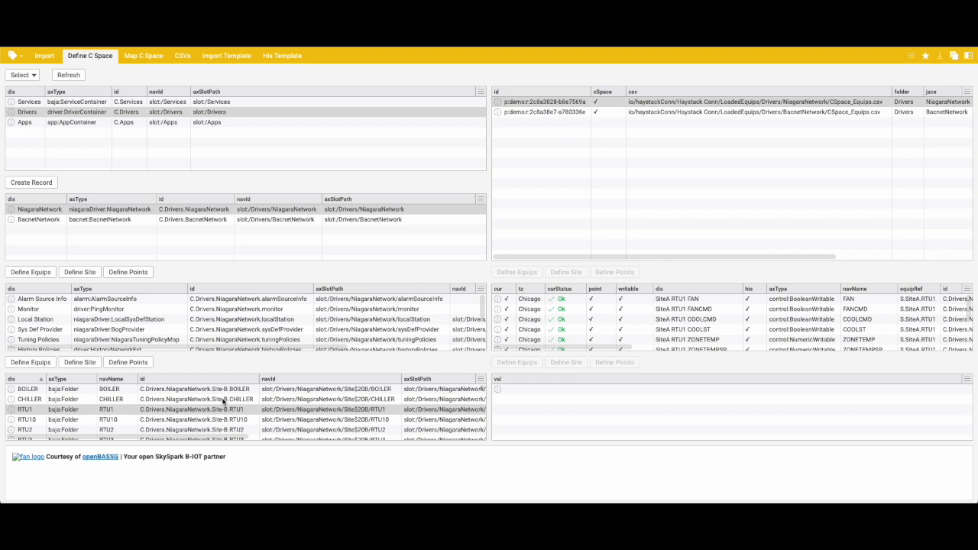
# Step: Define the site for the Site B folders from BOILER through RTU3, with connector Haystack Conn and siteName Site
pyautogui.scroll(-1, 555, 315)
pyautogui.scroll(2, 555, 315)
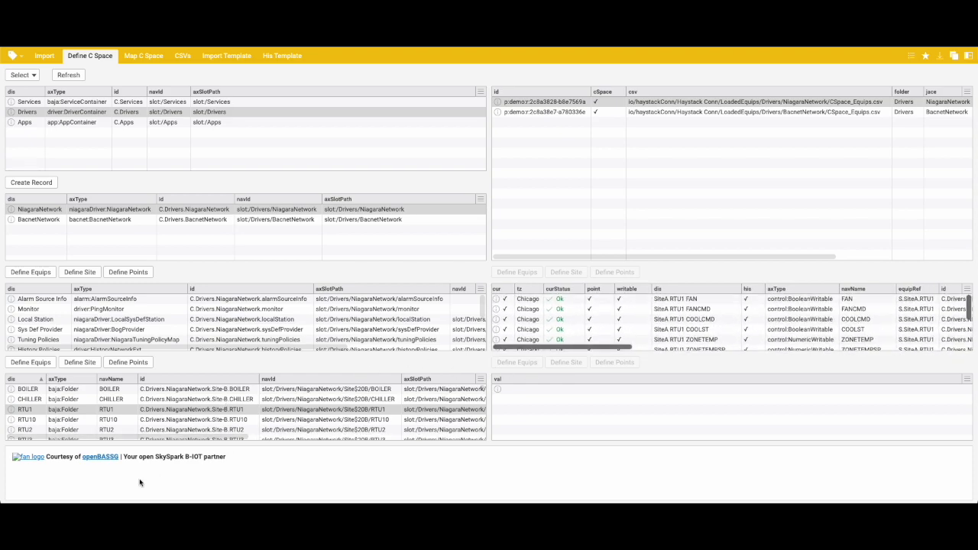
pyautogui.click(50, 410)
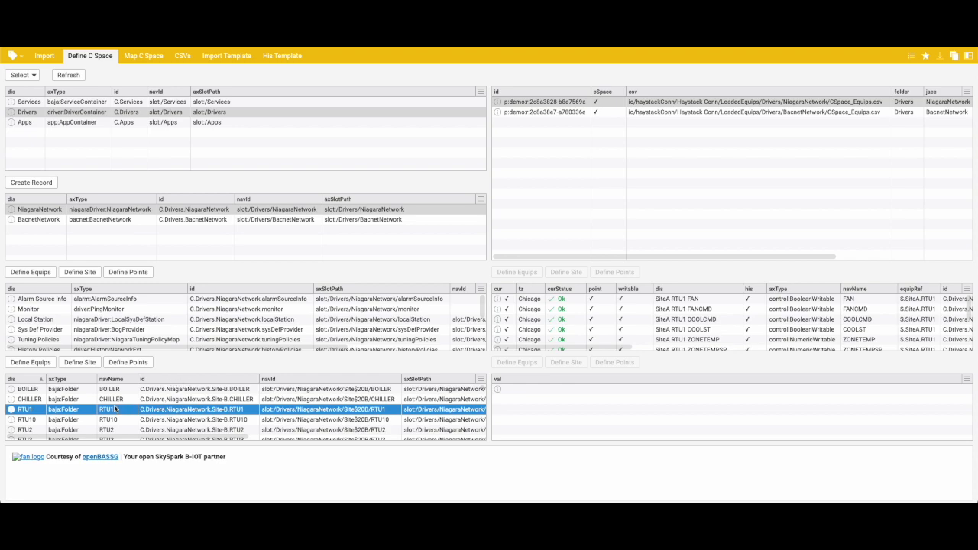
pyautogui.click(38, 391)
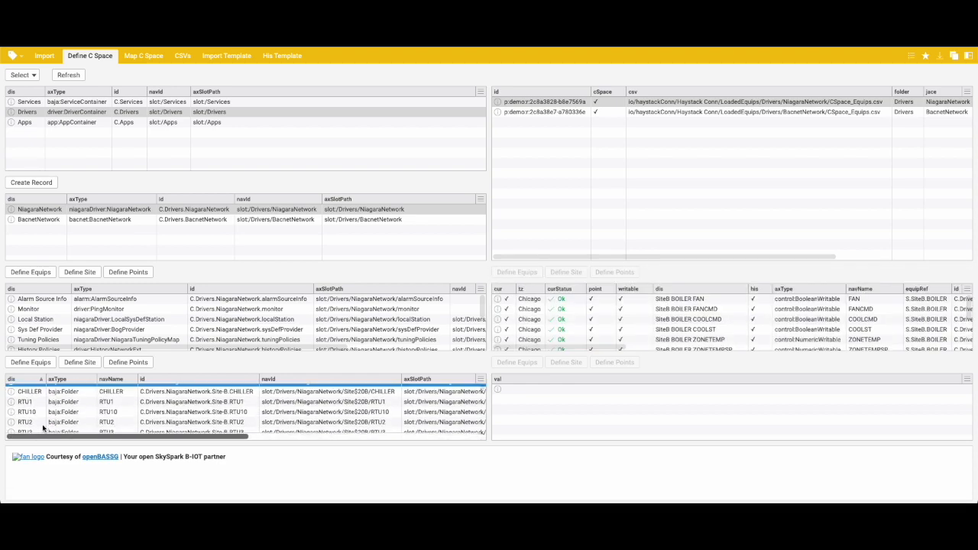
pyautogui.keyDown('shift'); pyautogui.click(42, 432); pyautogui.keyUp('shift')
pyautogui.click(80, 362)
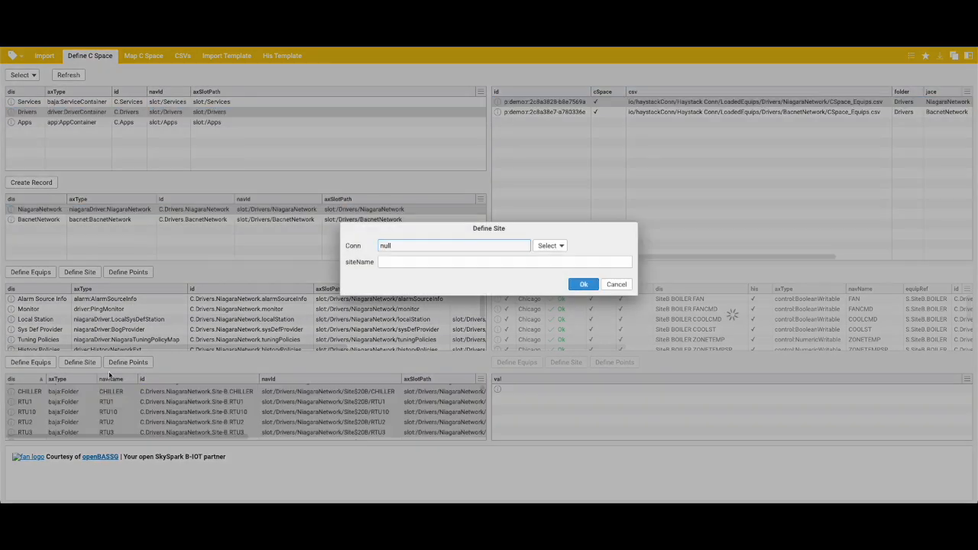
pyautogui.click(547, 246)
pyautogui.click(556, 283)
pyautogui.click(425, 263)
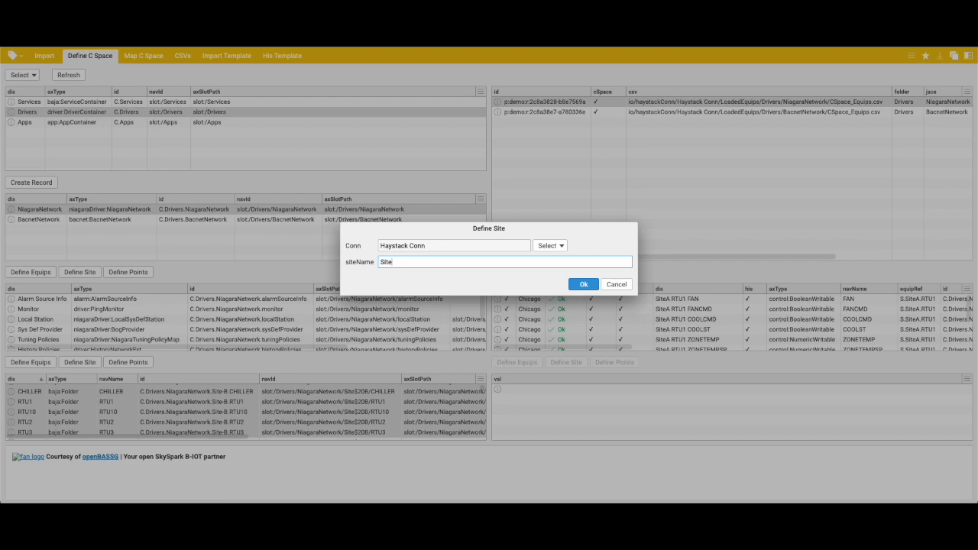
pyautogui.click(582, 285)
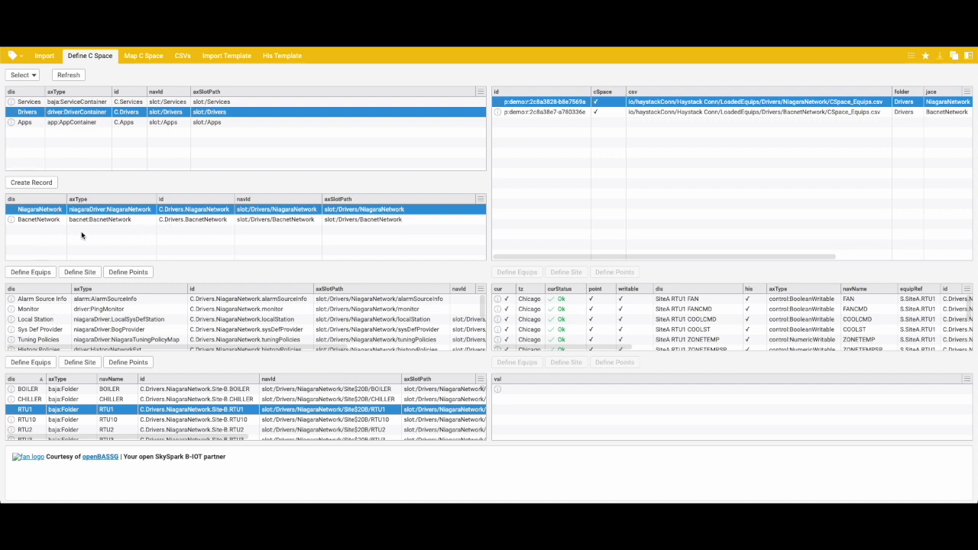
# Step: Switch to the BacnetNetwork and load the points stored in the Points folder of BacnetDevice2
pyautogui.click(42, 219)
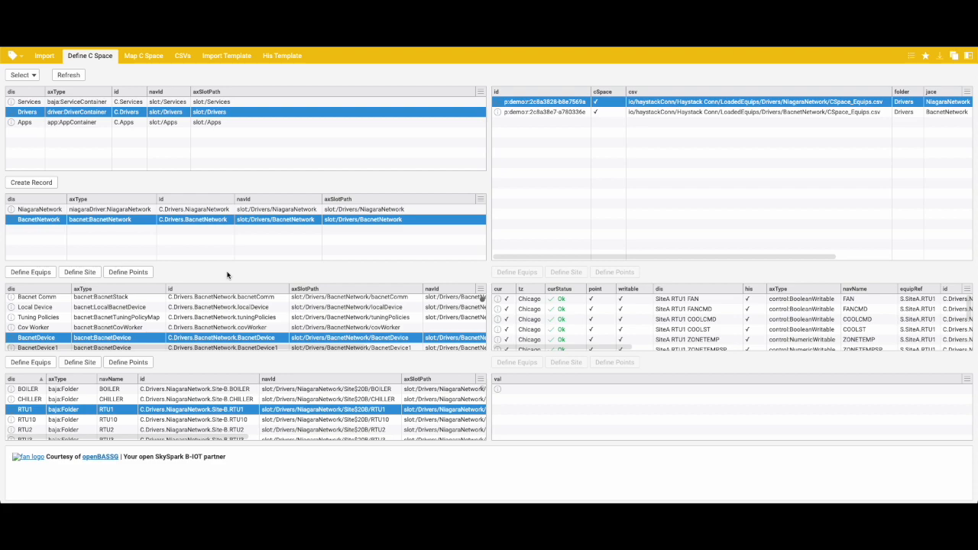
pyautogui.scroll(-2, 114, 333)
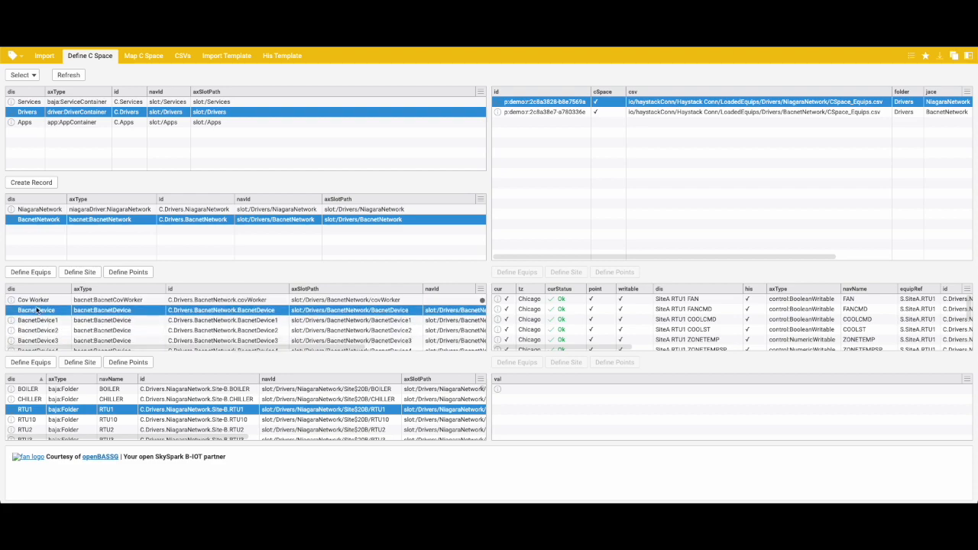
pyautogui.click(37, 310)
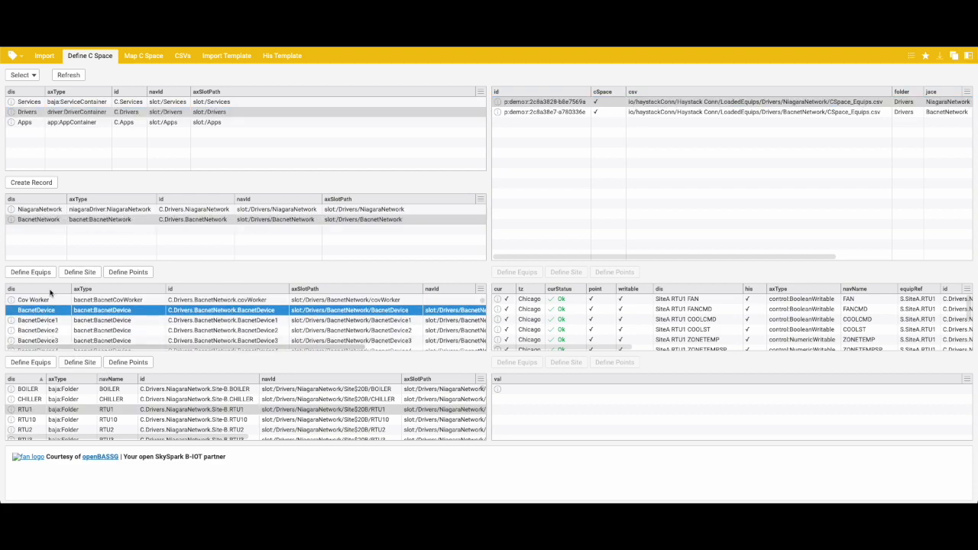
pyautogui.click(187, 330)
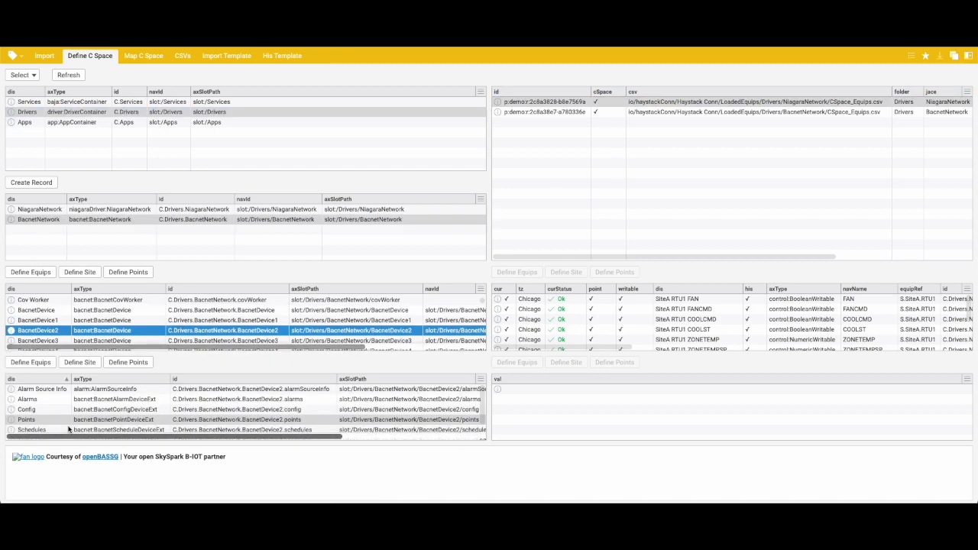
pyautogui.scroll(-1, 68, 428)
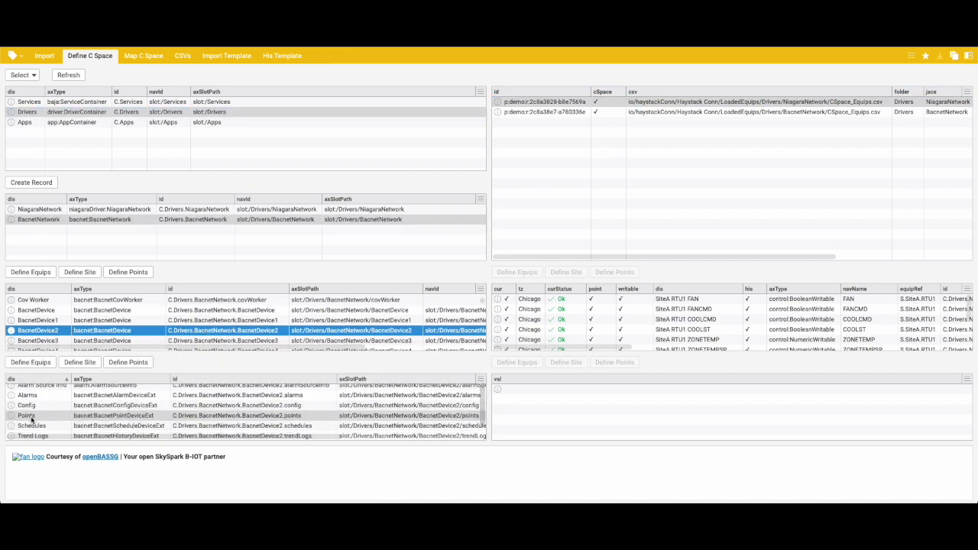
pyautogui.scroll(-1, 42, 415)
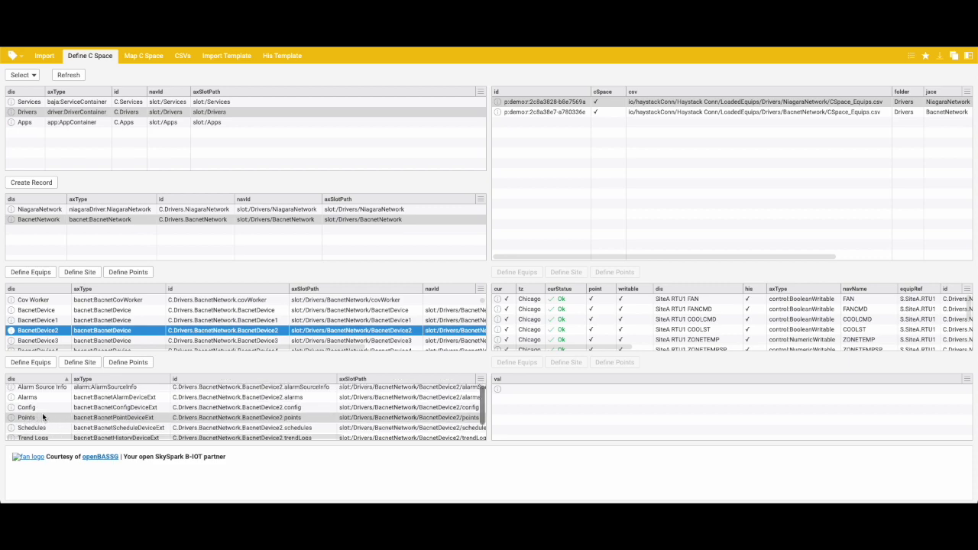
pyautogui.click(41, 415)
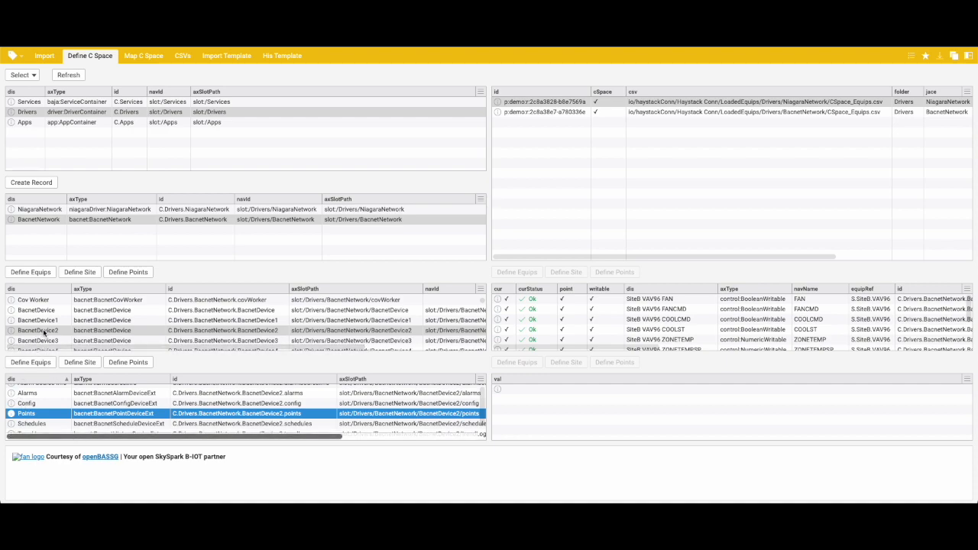
# Step: Define BacnetDevice through BacnetDevice6 as equips, with Haystack Conn as the connector
pyautogui.click(58, 310)
pyautogui.scroll(-1, 79, 330)
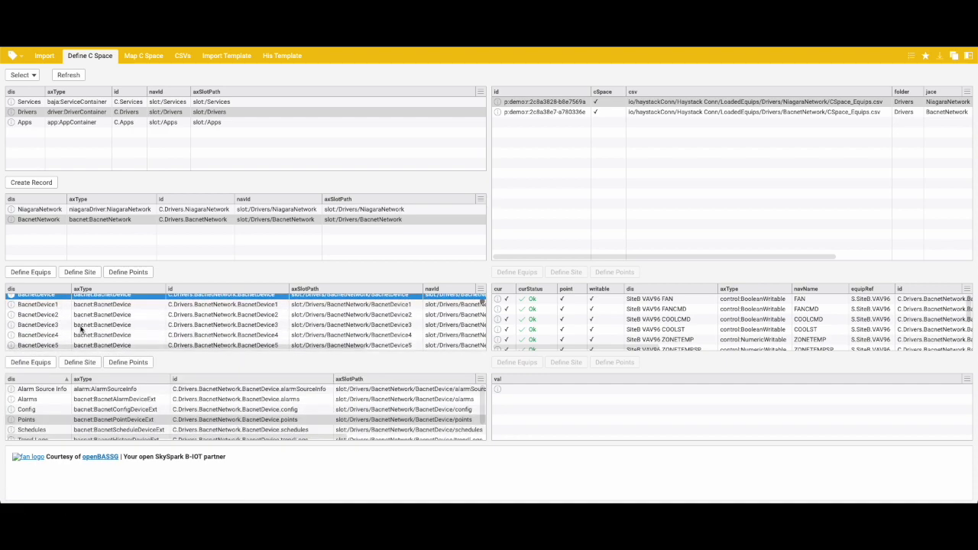
pyautogui.keyDown('shift'); pyautogui.click(63, 343); pyautogui.keyUp('shift')
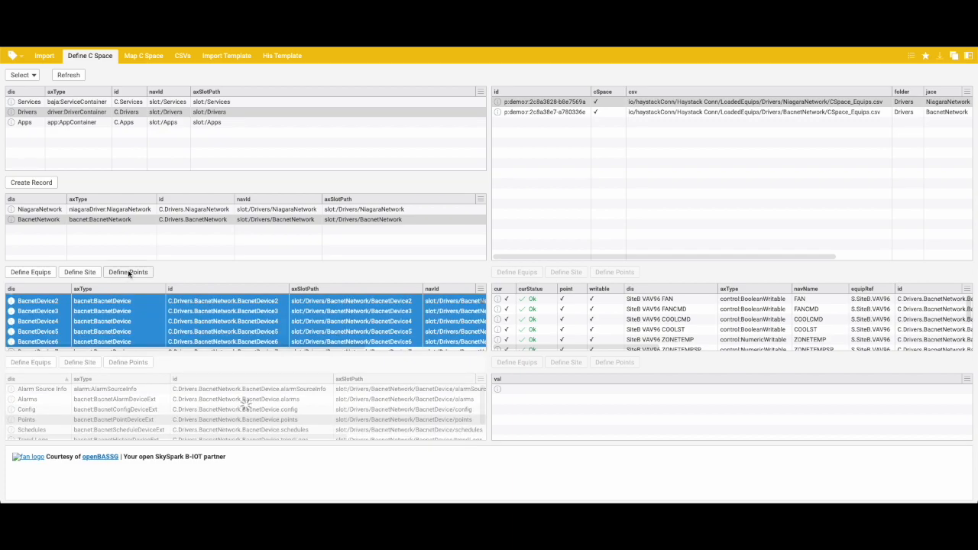
pyautogui.click(31, 272)
pyautogui.click(537, 256)
pyautogui.doubleClick(562, 291)
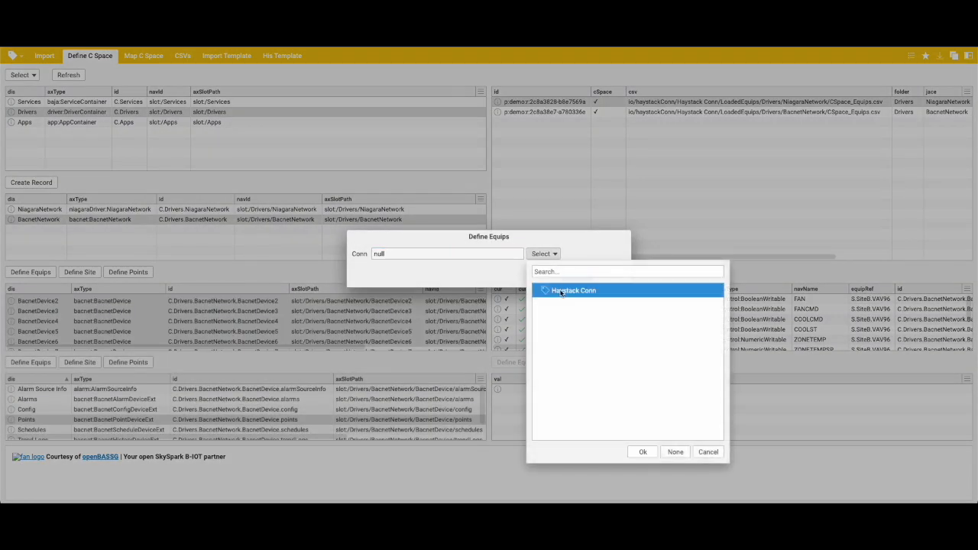
pyautogui.click(572, 278)
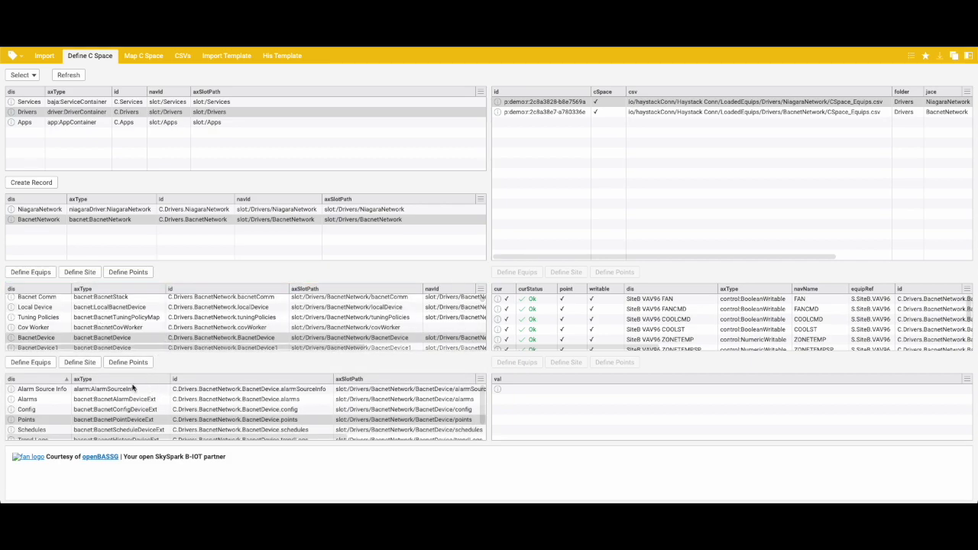
# Step: Select the devices BacnetDevice through BacnetDevice5 under BacnetNetwork
pyautogui.scroll(-1, 84, 413)
pyautogui.scroll(-1, 69, 320)
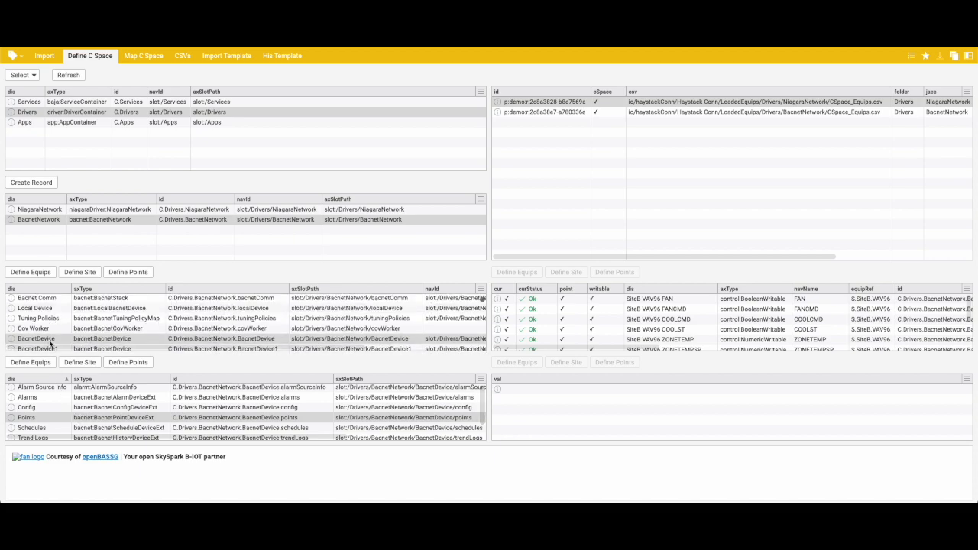
pyautogui.click(52, 342)
pyautogui.scroll(-2, 74, 343)
pyautogui.keyDown('shift'); pyautogui.click(72, 341); pyautogui.keyUp('shift')
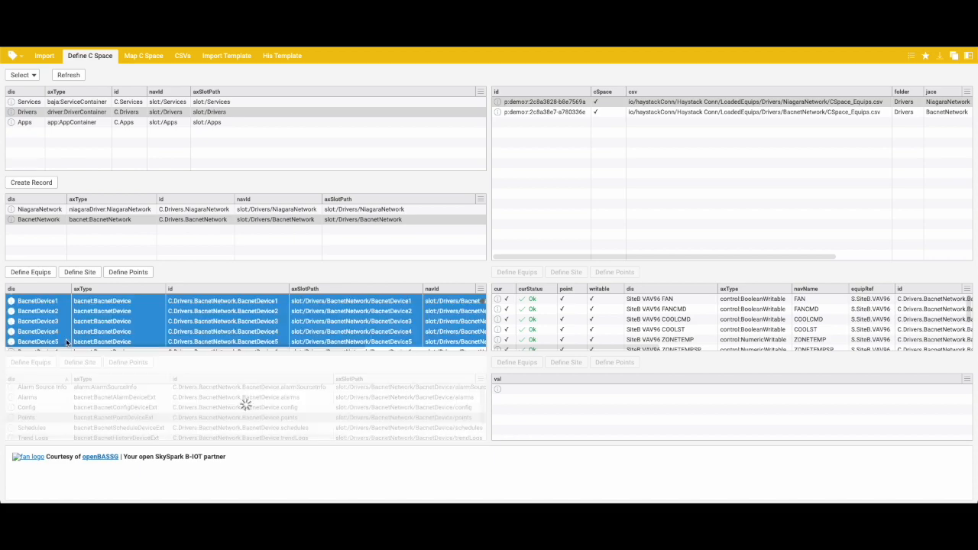
pyautogui.click(129, 273)
pyautogui.click(546, 246)
pyautogui.doubleClick(547, 285)
pyautogui.click(406, 263)
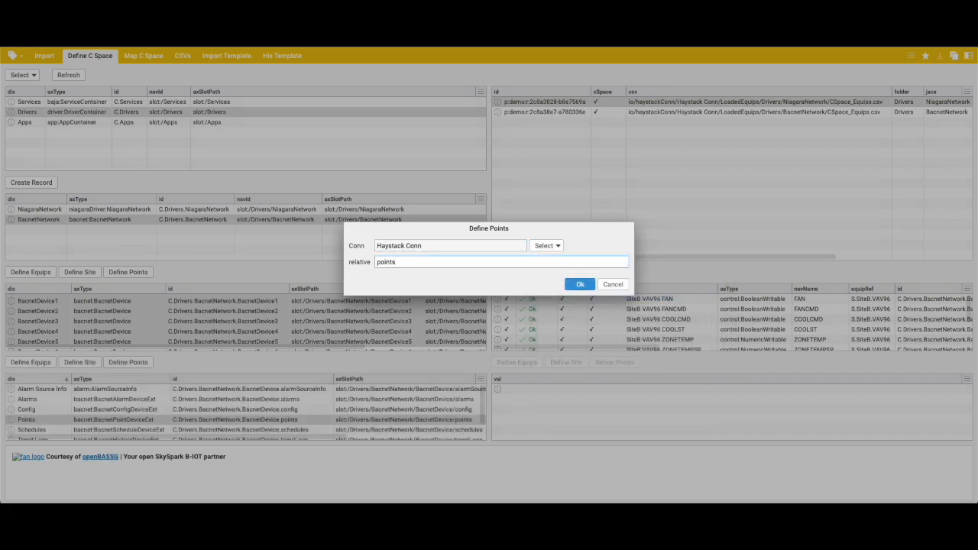
pyautogui.press('Return')
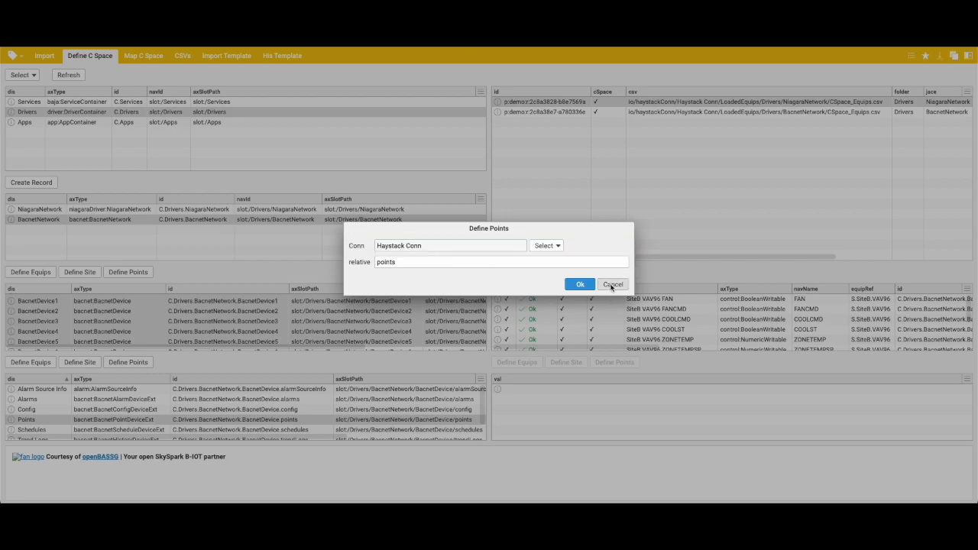
pyautogui.click(608, 284)
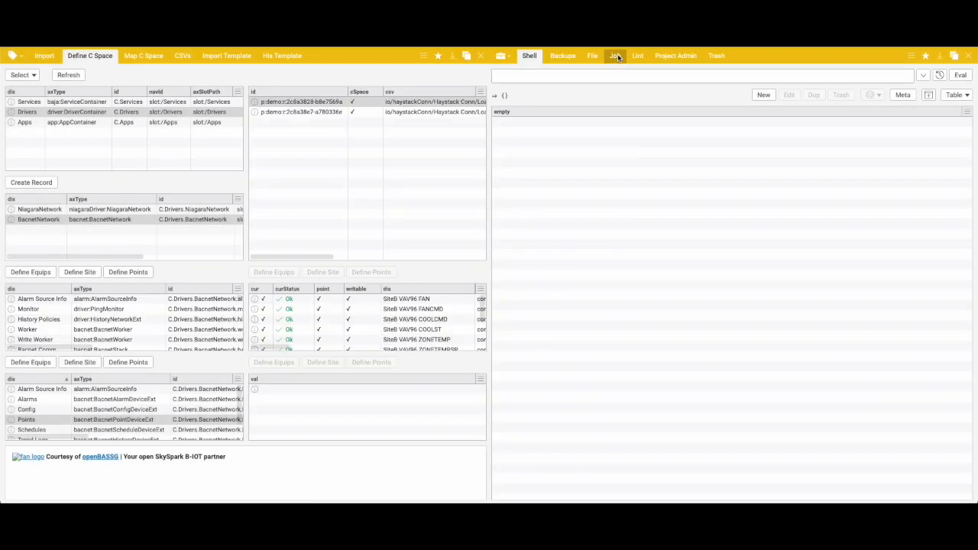
# Step: Check the status of the defineEquips job for the BACnet devices in the job list and close that list
pyautogui.click(617, 57)
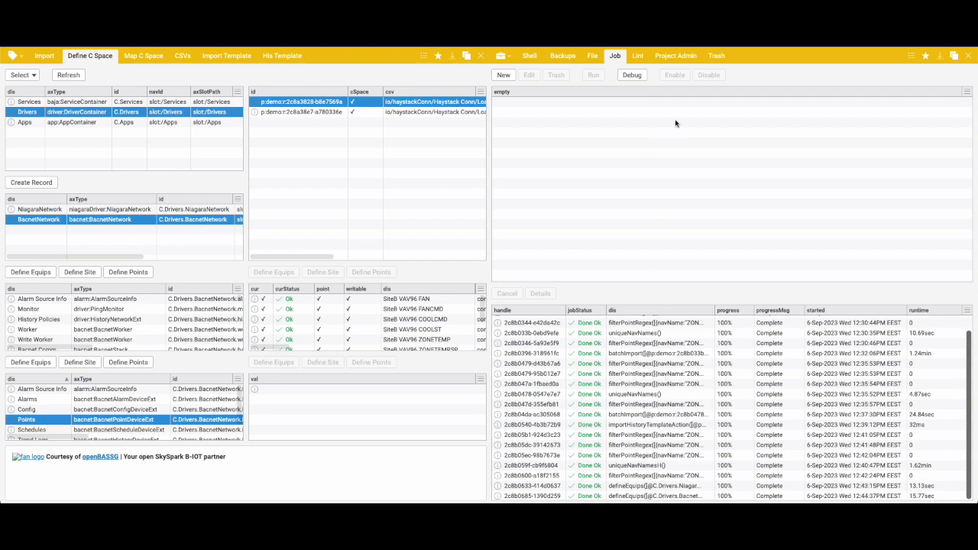
pyautogui.click(968, 56)
# Step: Define the points of the selected BacnetDevice through BacnetDevice5, with connector Haystack Conn and relative path points
pyautogui.scroll(-2, 87, 336)
pyautogui.scroll(-4, 62, 324)
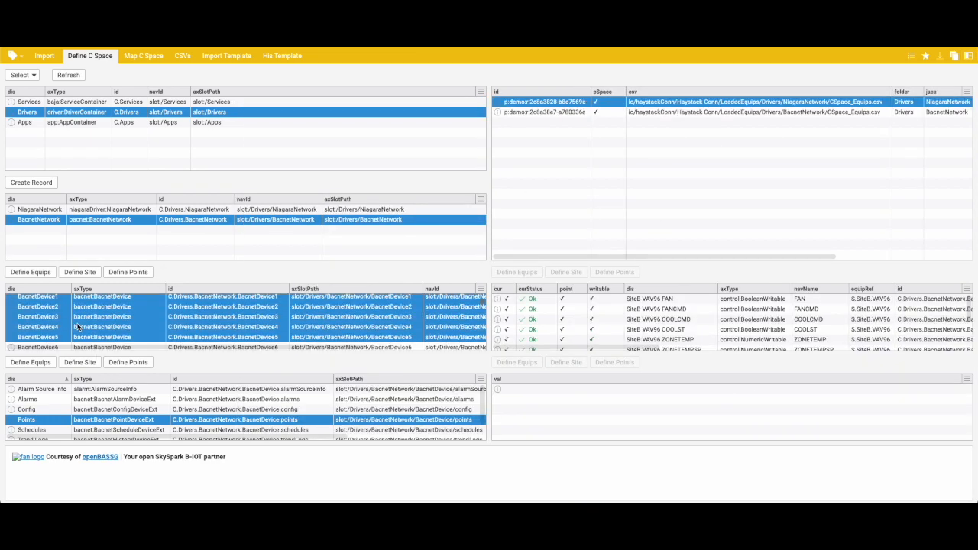
pyautogui.click(143, 268)
pyautogui.click(546, 245)
pyautogui.click(554, 282)
pyautogui.click(446, 263)
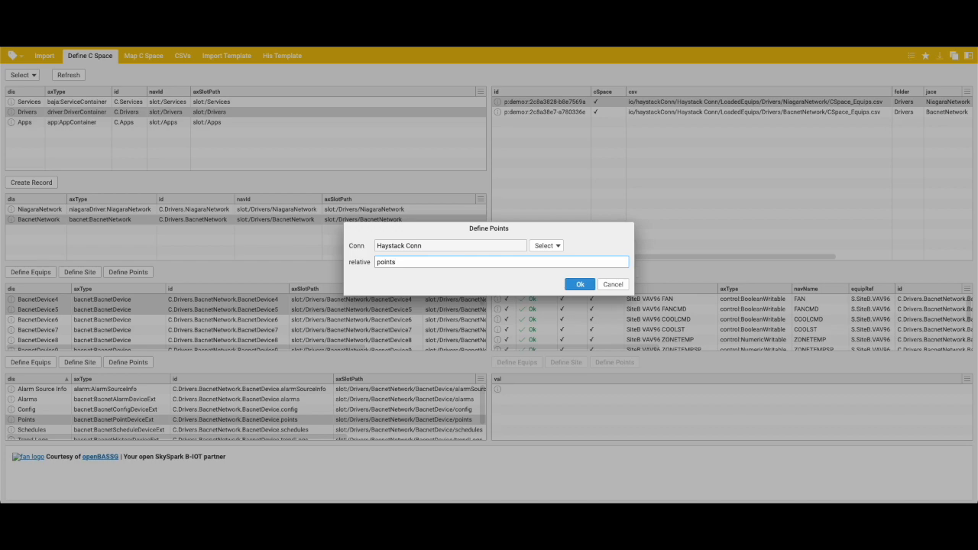
pyautogui.press('Return')
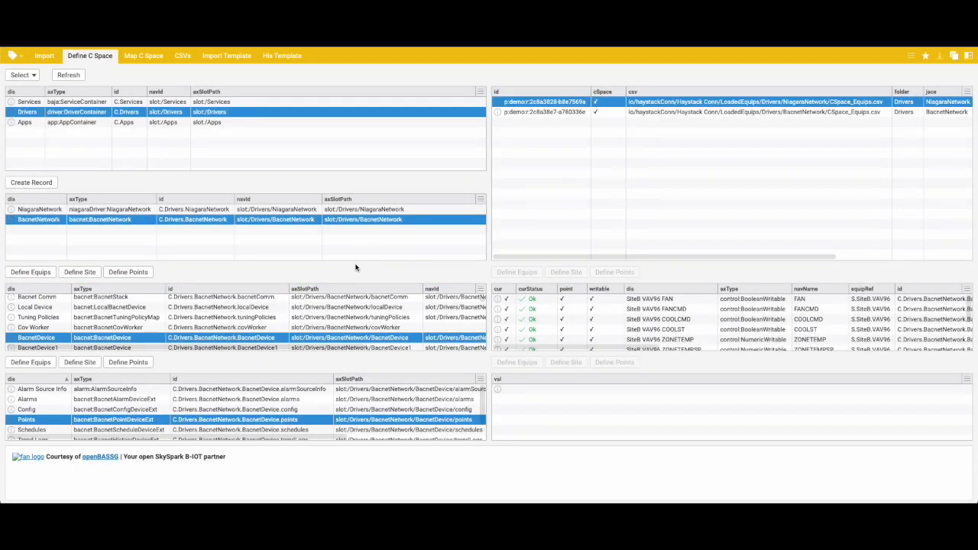
# Step: Show the project files beside the current view and expand proj/demo/io/haystackConn/Haystack Conn/LoadedEquips
pyautogui.hotkey('ctrl', '\\')
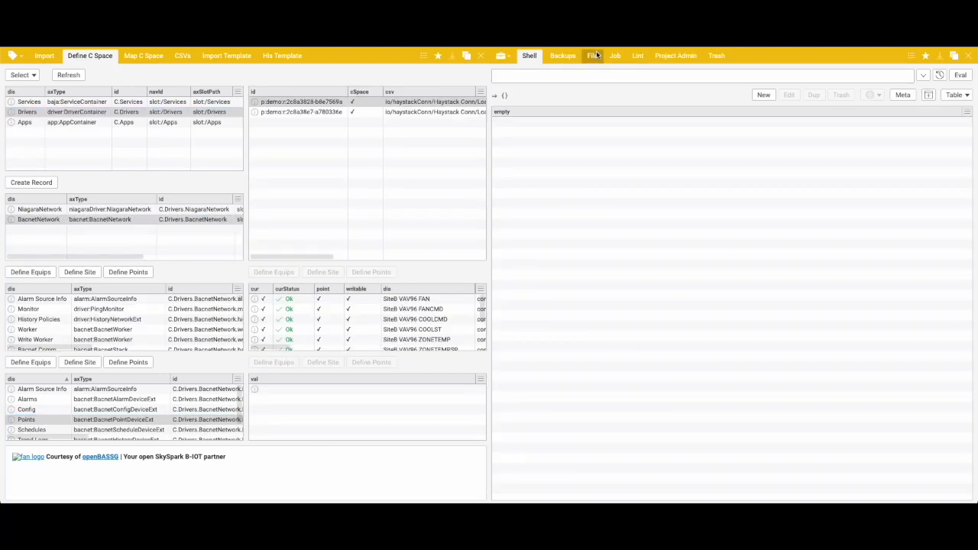
pyautogui.click(592, 56)
pyautogui.click(496, 123)
pyautogui.click(504, 136)
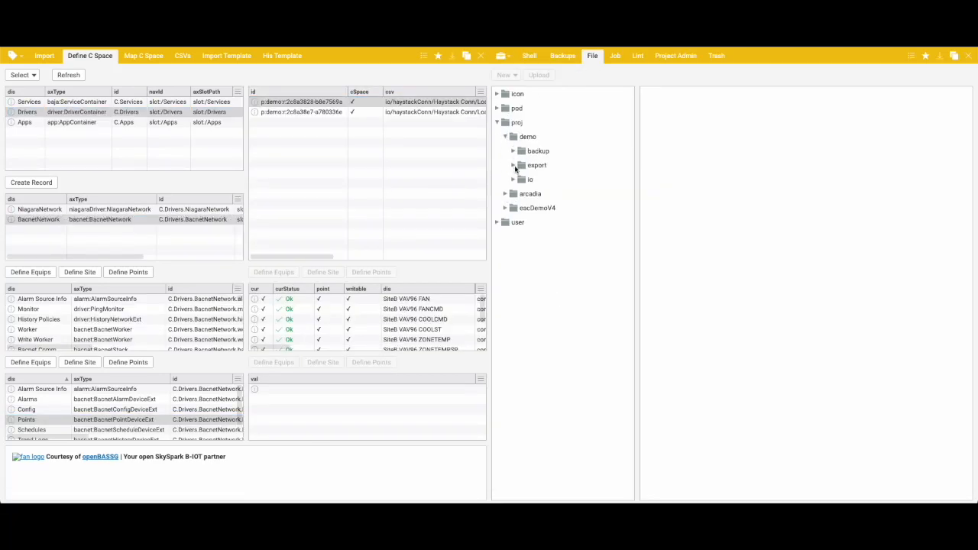
pyautogui.click(513, 179)
pyautogui.click(522, 194)
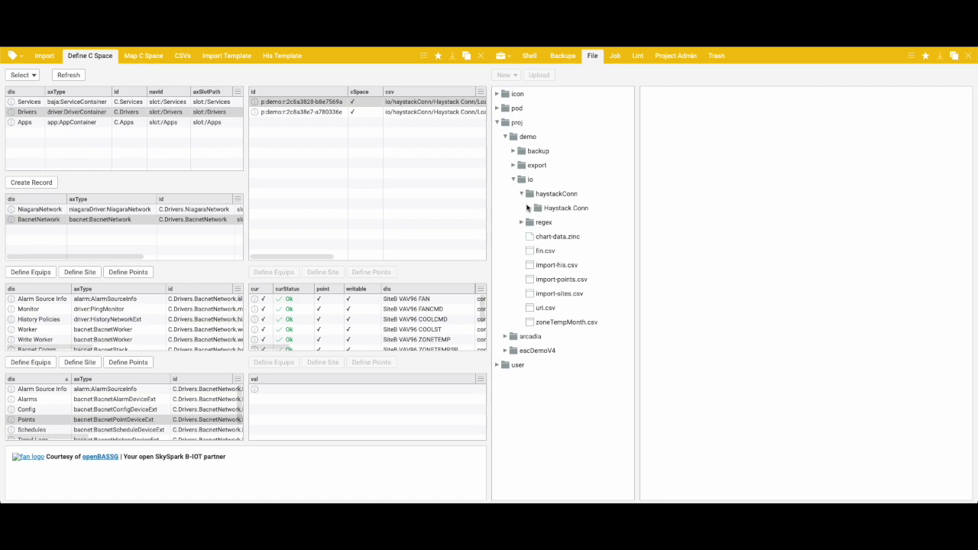
pyautogui.click(530, 208)
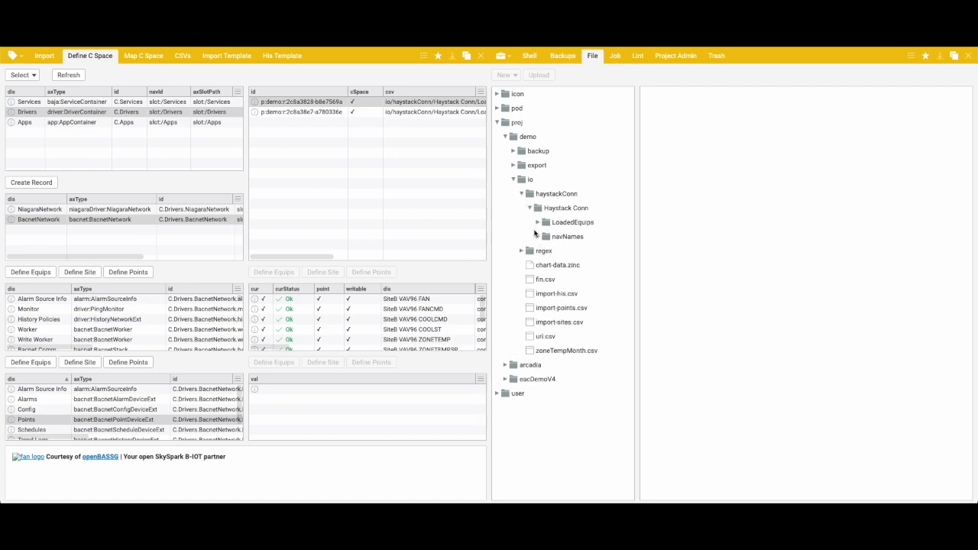
pyautogui.click(537, 223)
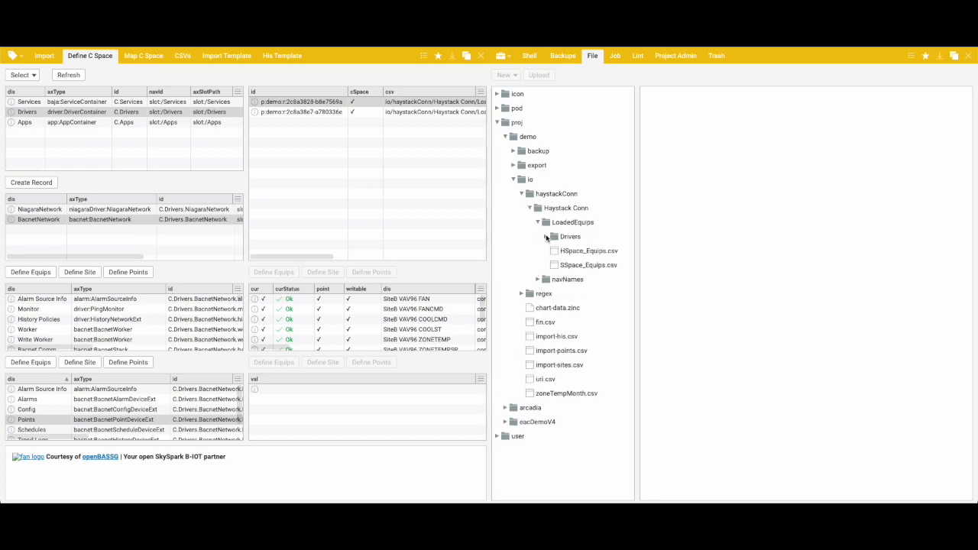
# Step: Open CSpace_Equips.csv from the Drivers/BacnetNetwork folder and examine the relative value of each device
pyautogui.click(546, 237)
pyautogui.click(585, 252)
pyautogui.click(584, 264)
pyautogui.click(585, 252)
pyautogui.click(579, 266)
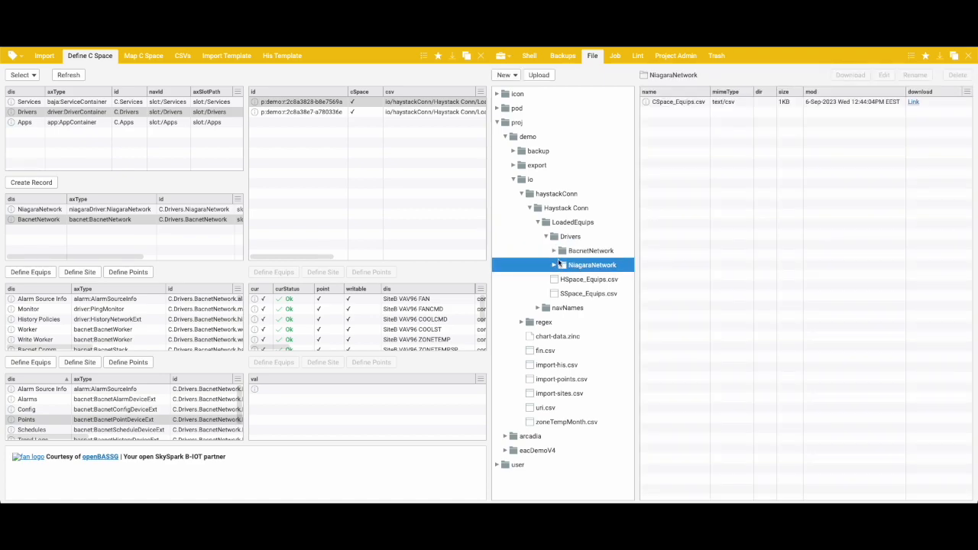
pyautogui.click(554, 250)
pyautogui.click(588, 265)
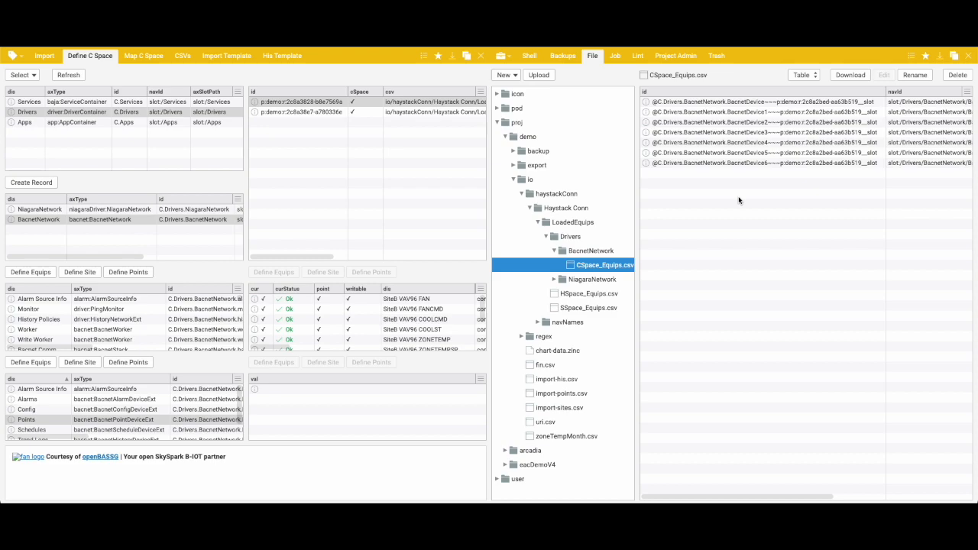
pyautogui.hscroll(5, 738, 200)
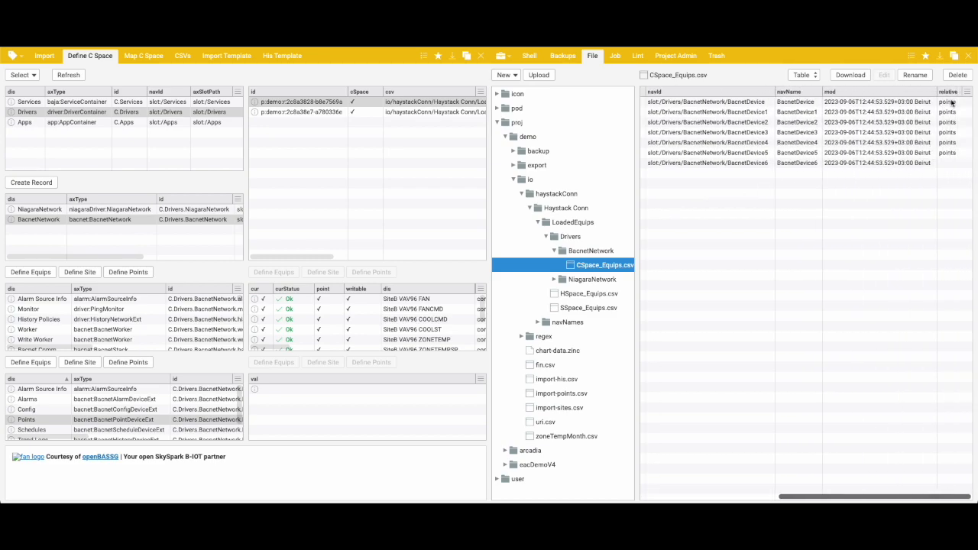
pyautogui.click(952, 102)
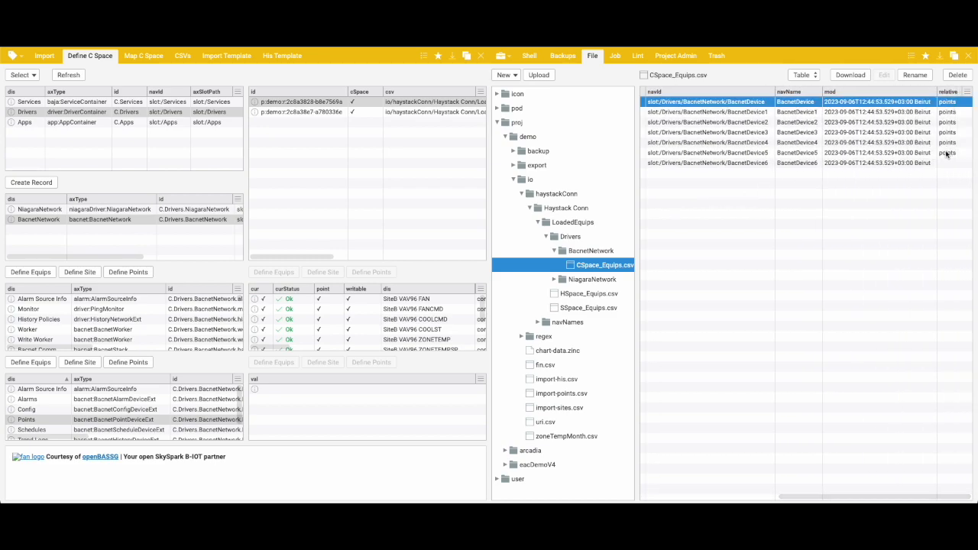
pyautogui.click(850, 253)
pyautogui.hscroll(-3, 849, 255)
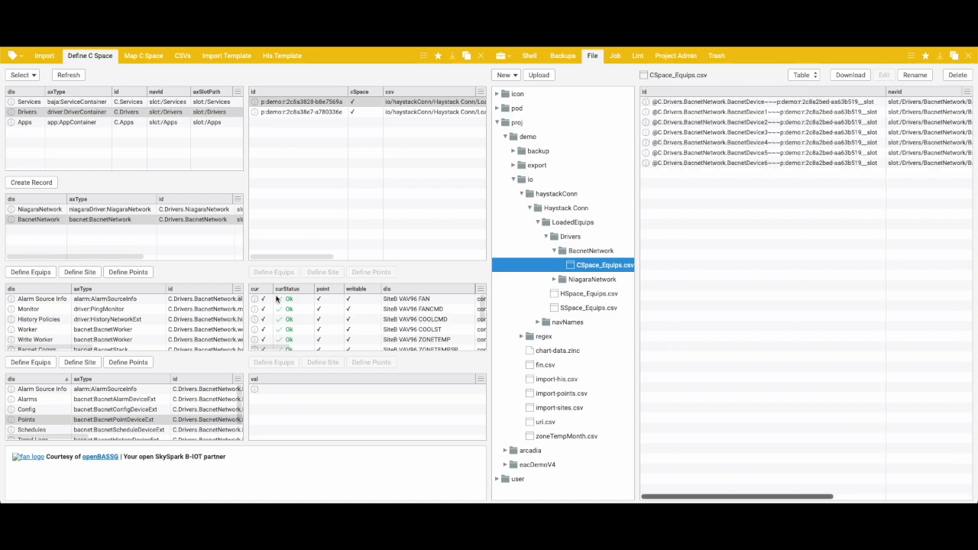
# Step: Define the site for BacnetDevice through BacnetDevice6, with connector Haystack Conn and siteName SiteB
pyautogui.scroll(-3, 123, 324)
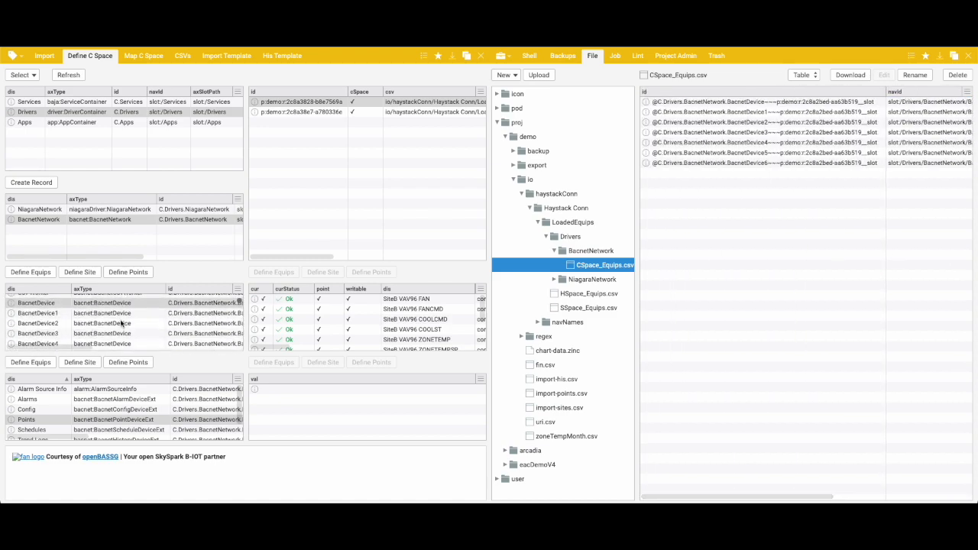
pyautogui.click(62, 297)
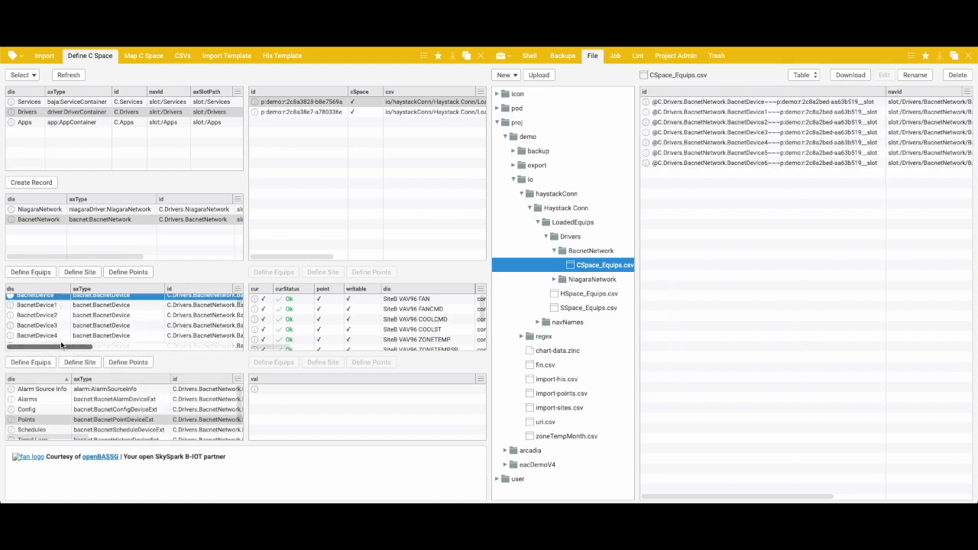
pyautogui.scroll(-2, 74, 330)
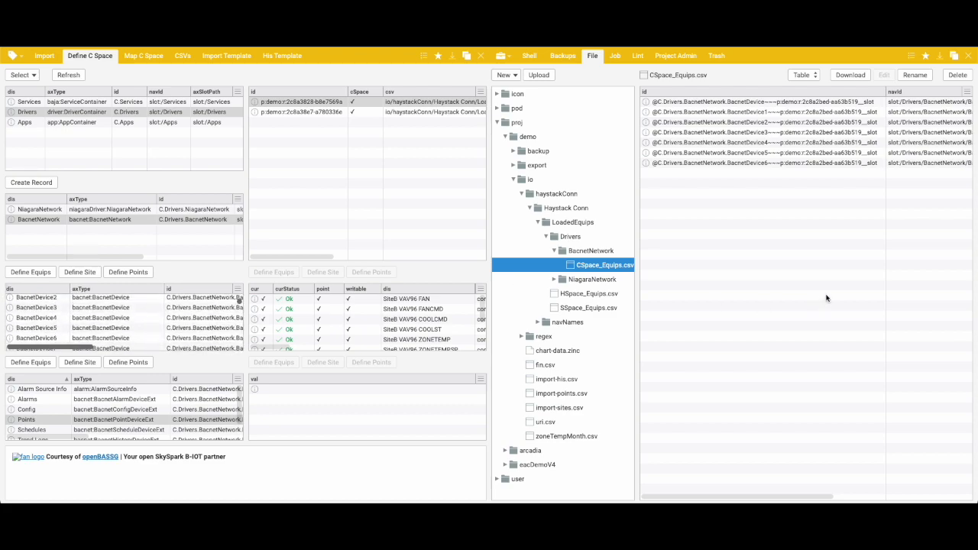
pyautogui.hscroll(3, 827, 294)
pyautogui.hscroll(-3, 829, 291)
pyautogui.moveTo(73, 337); pyautogui.dragTo(111, 291)
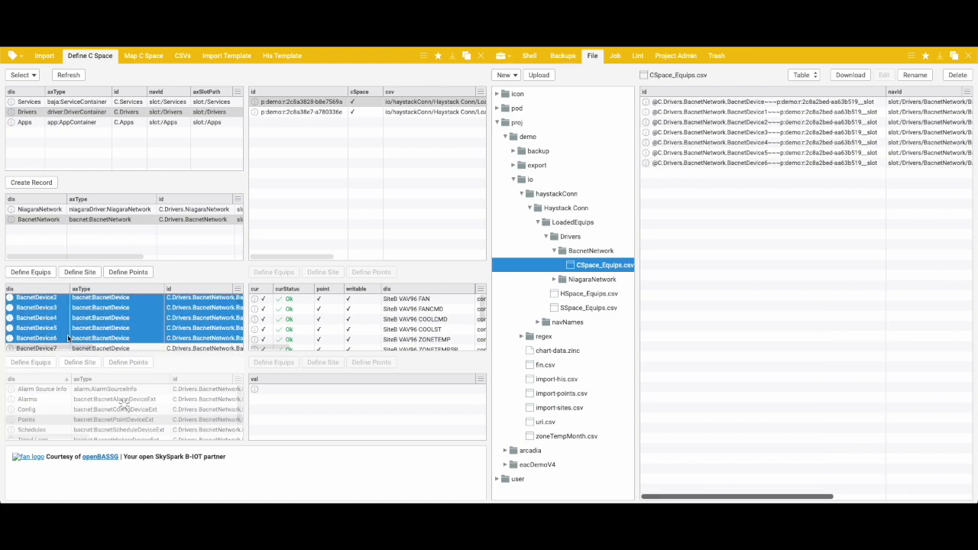
pyautogui.click(81, 273)
pyautogui.click(550, 245)
pyautogui.click(559, 283)
pyautogui.doubleClick(559, 282)
pyautogui.click(484, 261)
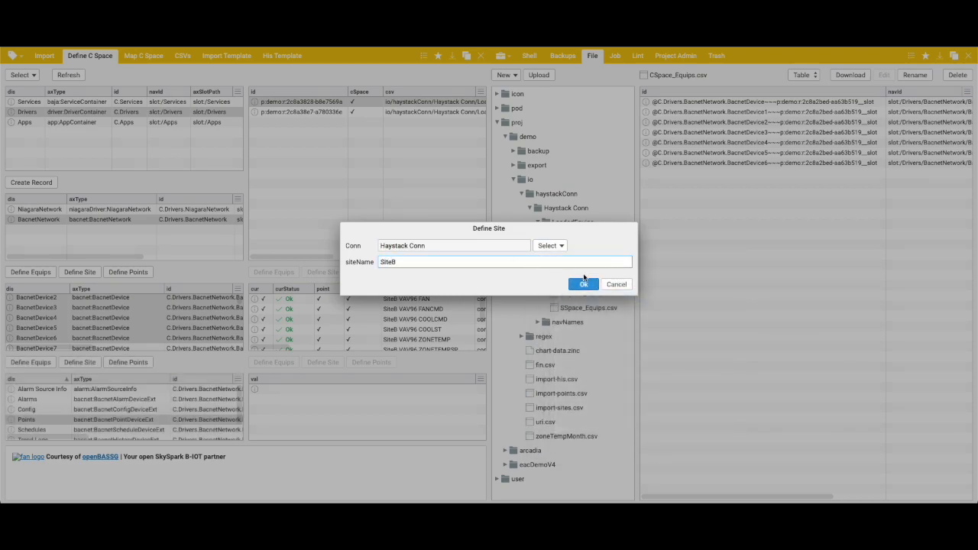
pyautogui.click(583, 284)
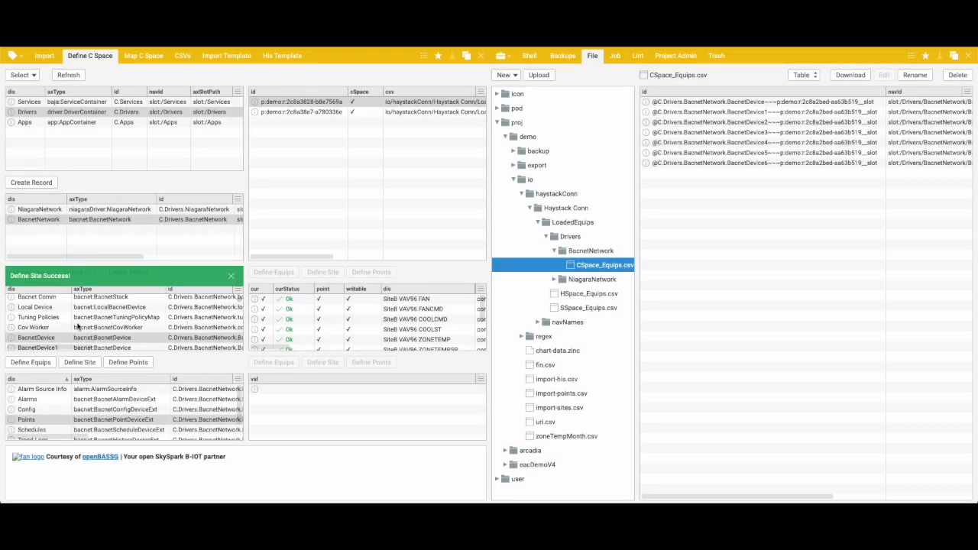
# Step: Define the points of BacnetDevice6, with connector Haystack Conn and relative path points
pyautogui.scroll(-3, 76, 326)
pyautogui.click(65, 334)
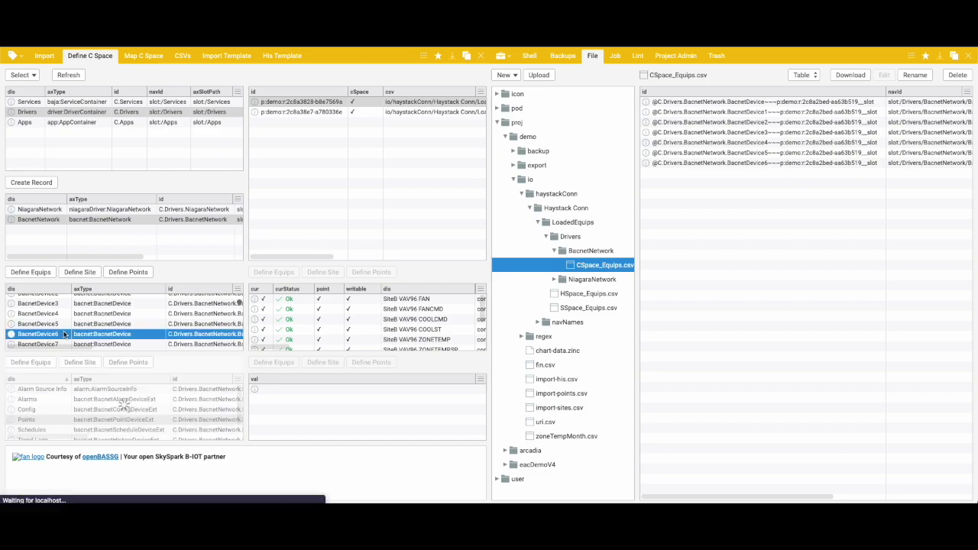
pyautogui.click(123, 273)
pyautogui.click(547, 246)
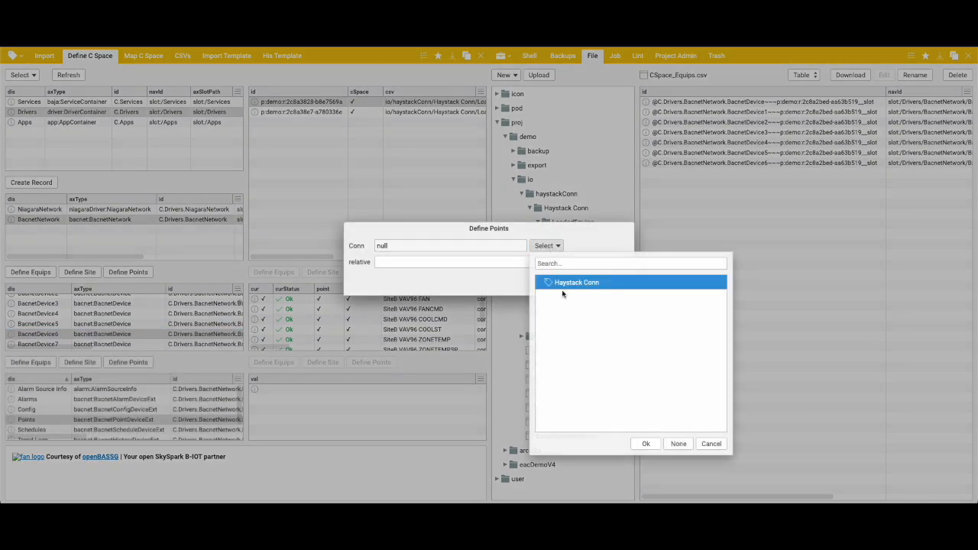
pyautogui.click(563, 284)
pyautogui.click(476, 265)
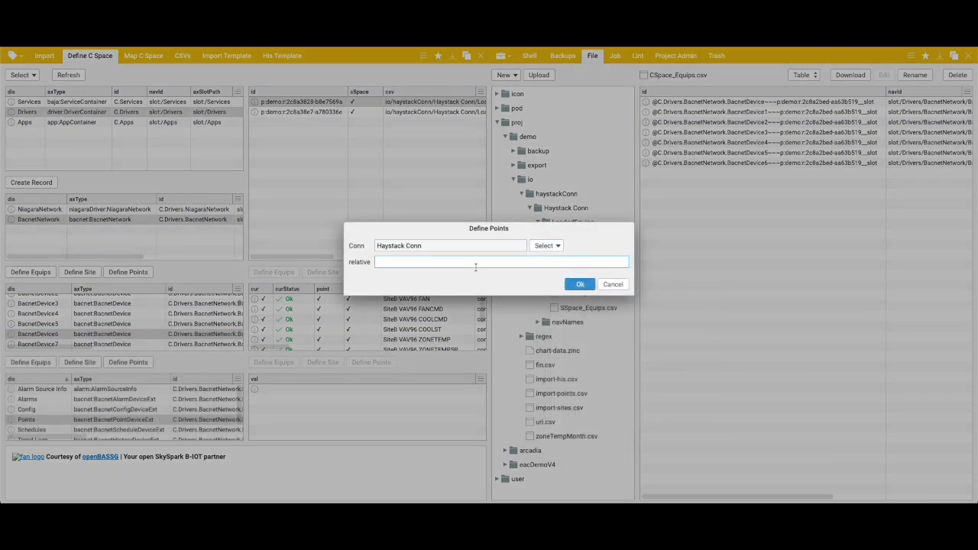
pyautogui.press('Return')
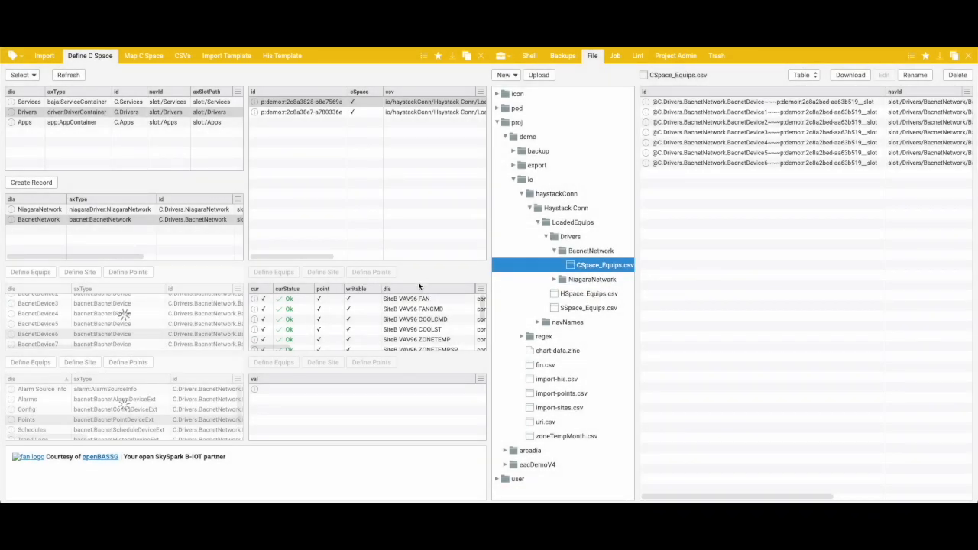
# Step: Reload BacnetNetwork's CSpace_Equips.csv and examine its siteRef and relative columns
pyautogui.click(589, 251)
pyautogui.click(594, 264)
pyautogui.hscroll(5, 891, 203)
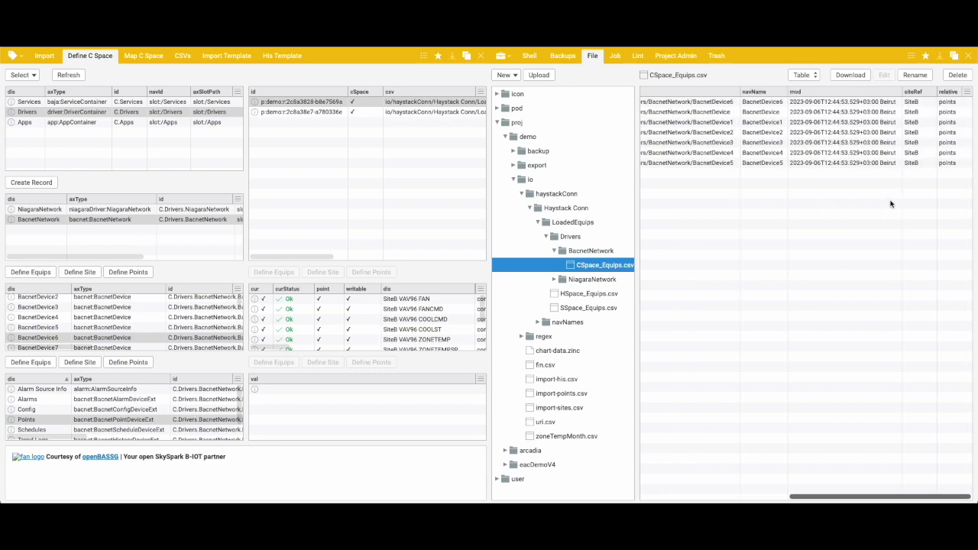
pyautogui.click(920, 101)
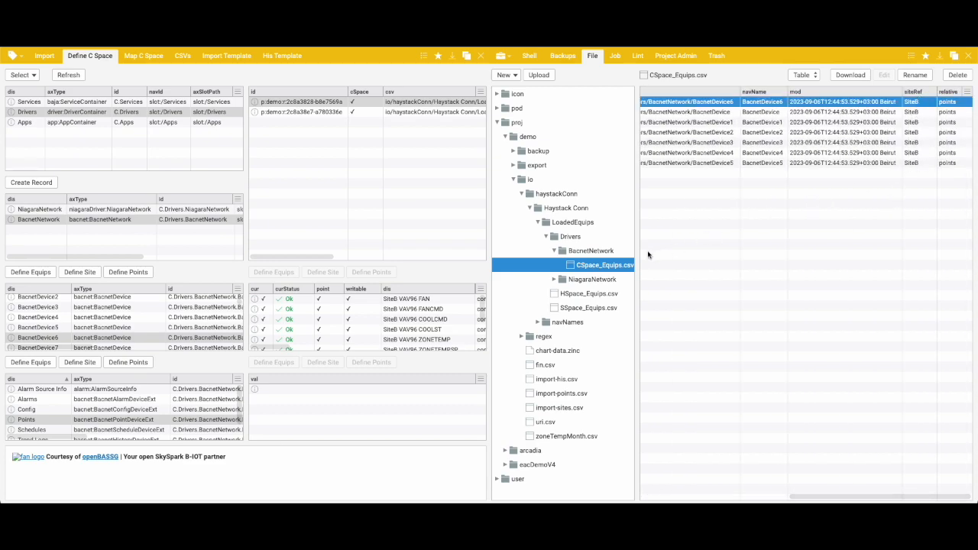
# Step: Open NiagaraNetwork's CSpace_Equips.csv to examine the navName and siteRef columns, and close the file view
pyautogui.click(558, 279)
pyautogui.click(554, 279)
pyautogui.click(574, 294)
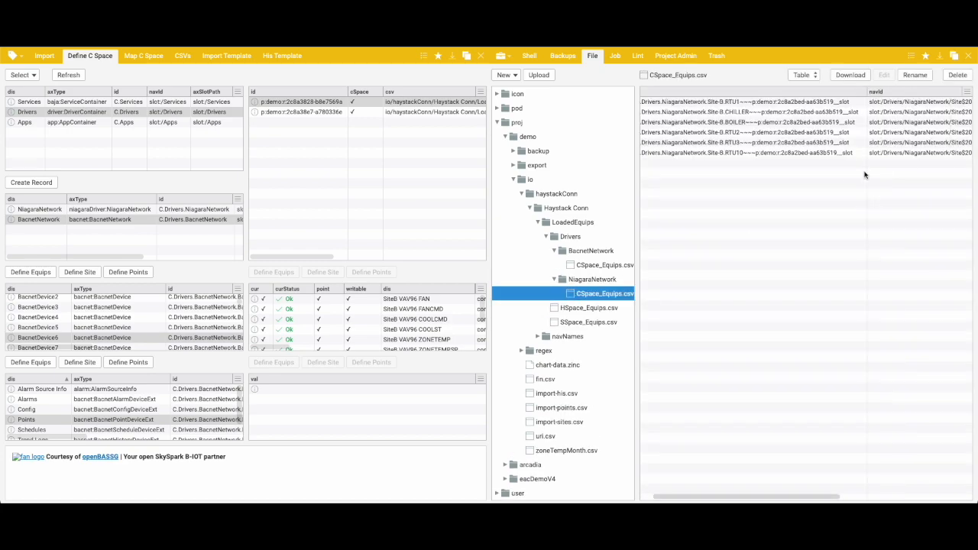
pyautogui.hscroll(5, 866, 174)
pyautogui.click(828, 104)
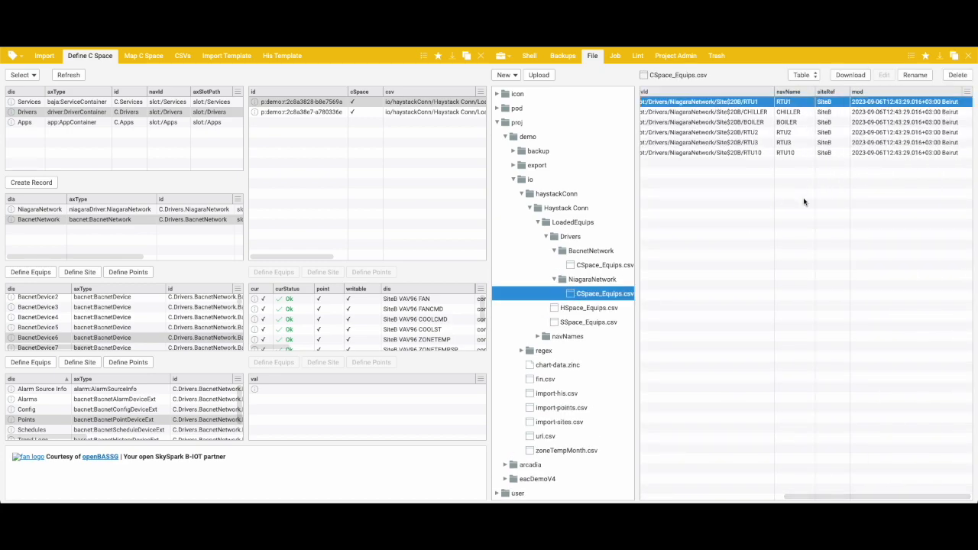
pyautogui.click(968, 55)
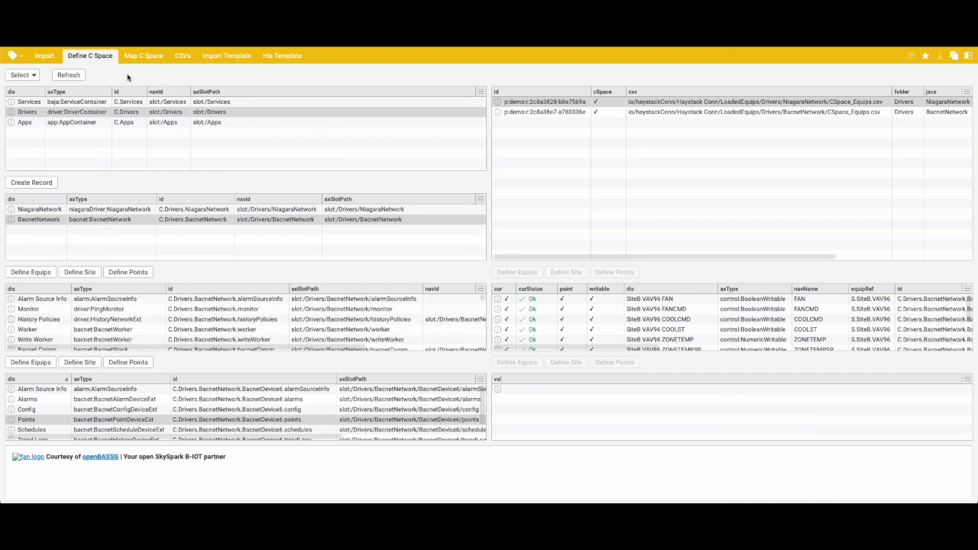
# Step: In Map C Space, prepare all six SiteB equips of NiagaraNetwork for import and list the prepared records
pyautogui.click(143, 58)
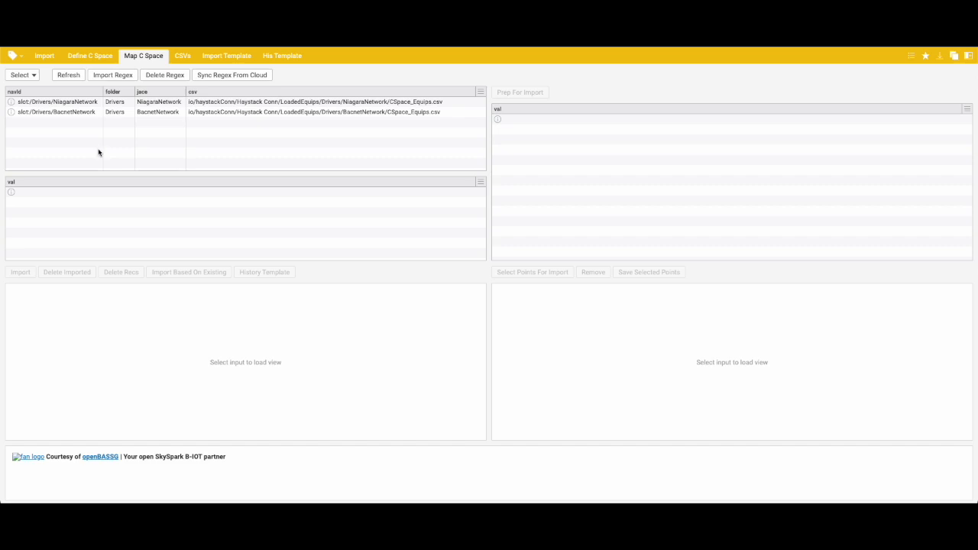
pyautogui.click(126, 112)
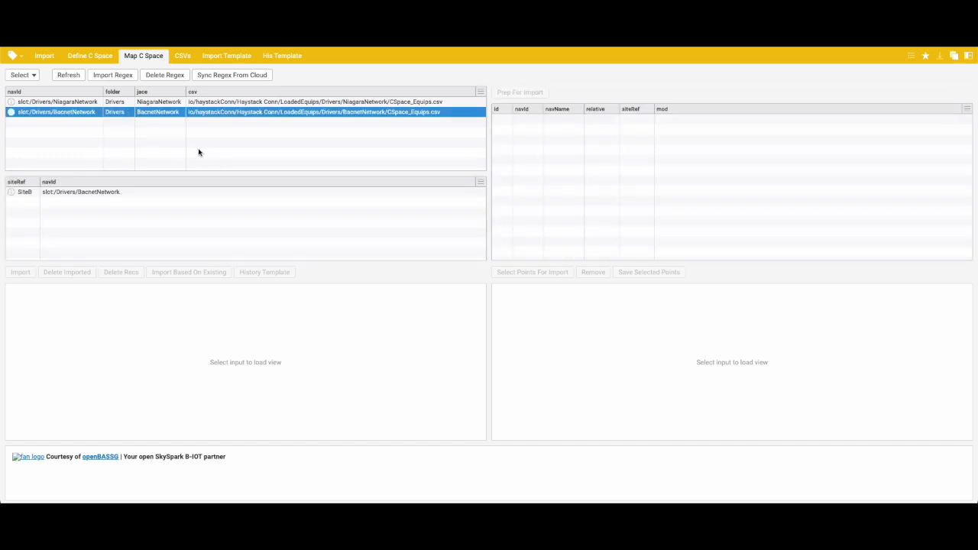
pyautogui.click(95, 102)
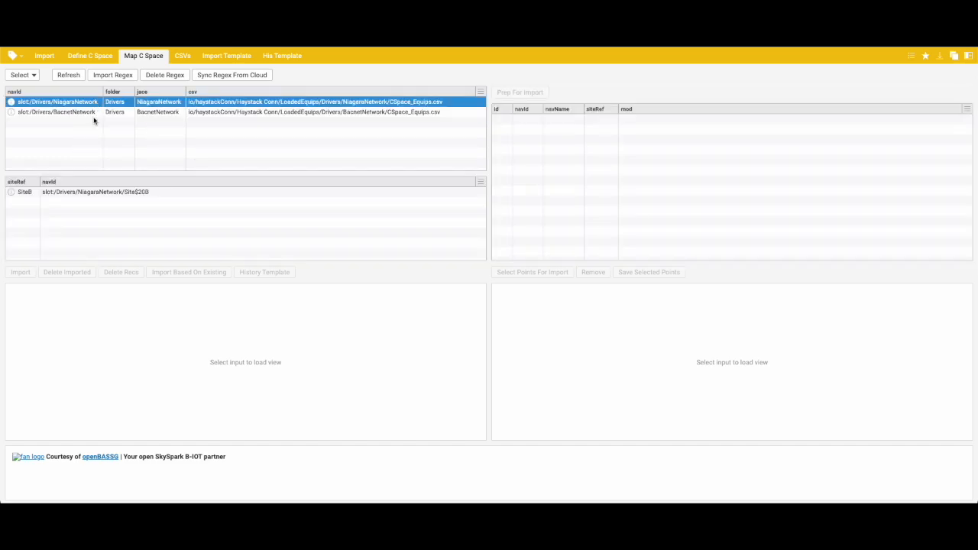
pyautogui.click(24, 195)
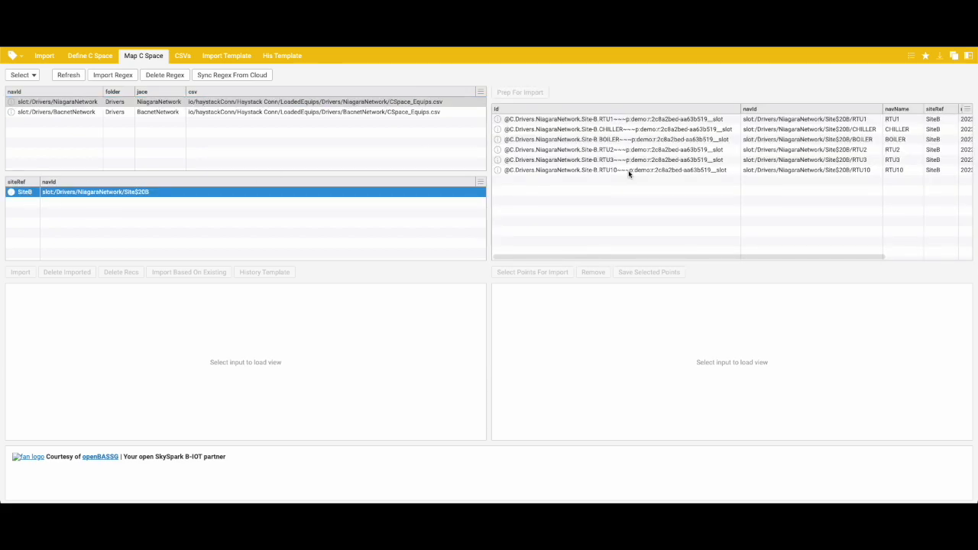
pyautogui.click(629, 120)
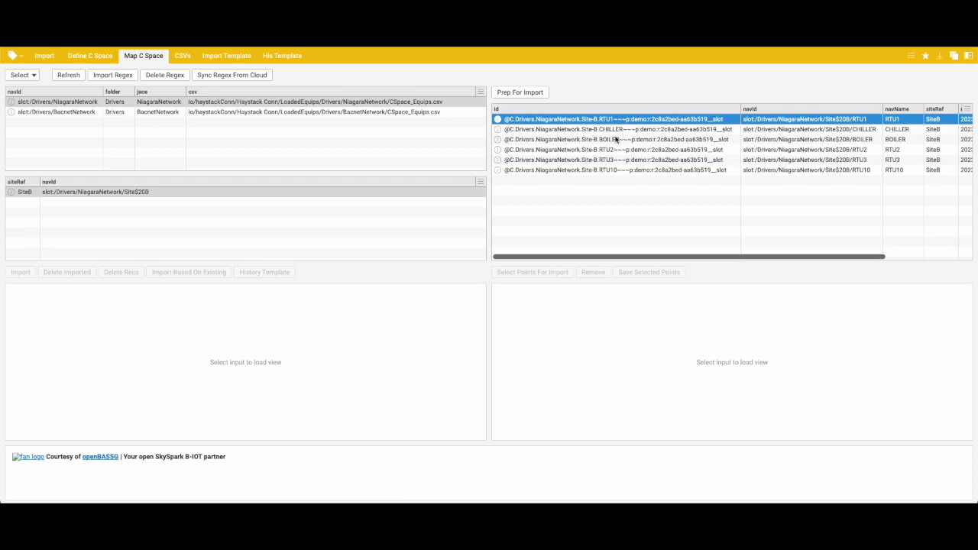
pyautogui.keyDown('shift'); pyautogui.click(602, 160); pyautogui.keyUp('shift')
pyautogui.keyDown('shift'); pyautogui.click(576, 171); pyautogui.keyUp('shift')
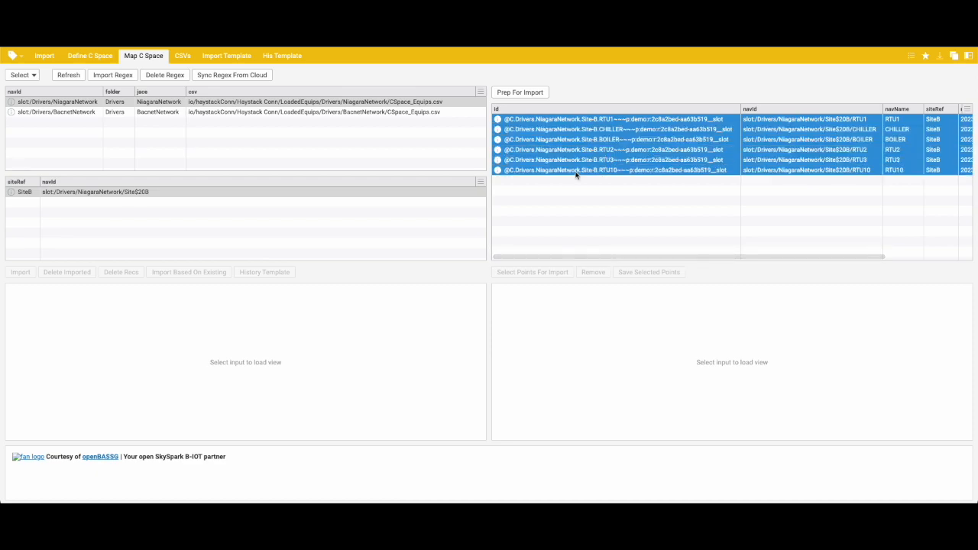
pyautogui.click(519, 90)
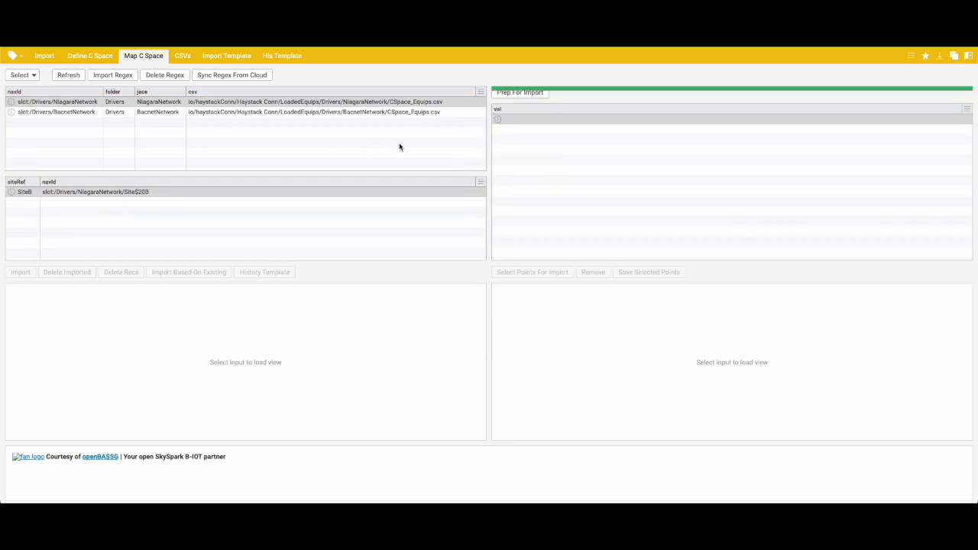
pyautogui.click(19, 75)
pyautogui.click(51, 115)
pyautogui.doubleClick(52, 114)
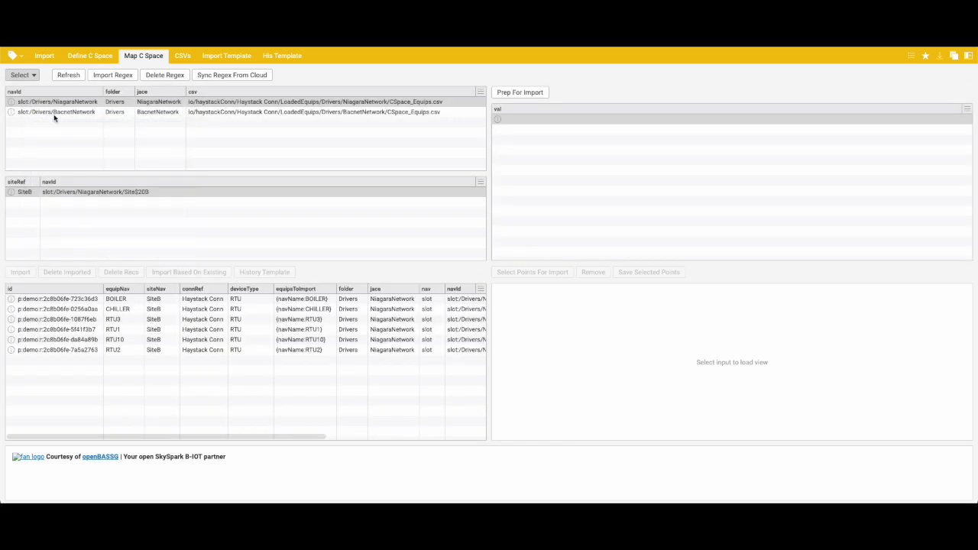
# Step: Examine the unique navNames and import marks of each prepared SiteB equip, from BOILER through RTU2
pyautogui.click(276, 309)
pyautogui.click(278, 299)
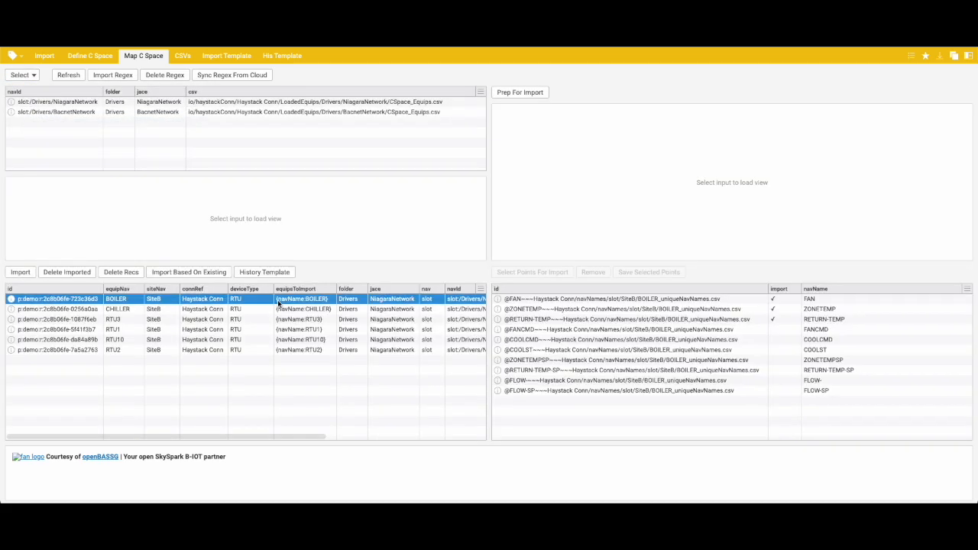
pyautogui.press('Down')
pyautogui.press('Down')
pyautogui.press('Down')
pyautogui.press('Down')
pyautogui.press('Down')
pyautogui.press('Up')
pyautogui.press('Up')
pyautogui.press('Up')
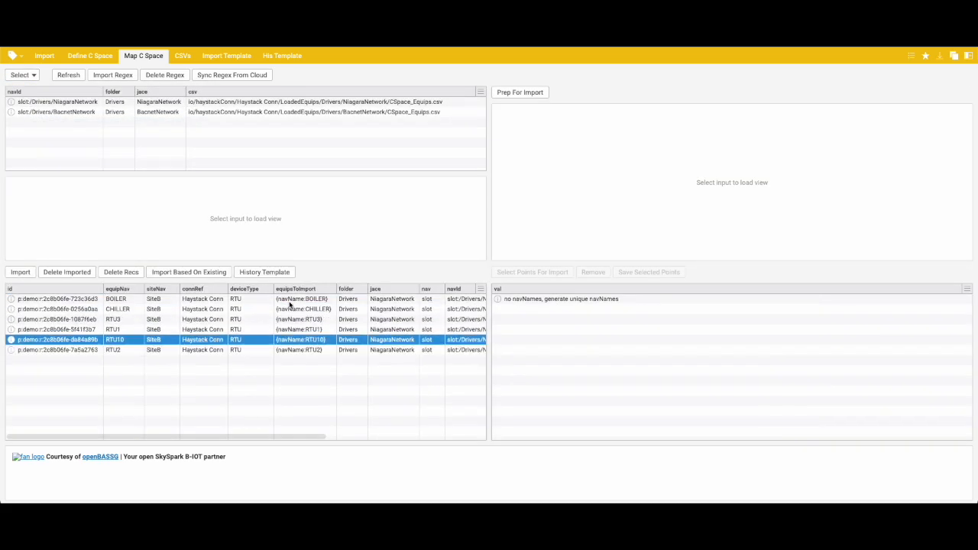
pyautogui.press('Down')
pyautogui.press('Down')
pyautogui.press('Down')
pyautogui.press('Up')
pyautogui.press('Up')
pyautogui.press('Down')
pyautogui.press('Down')
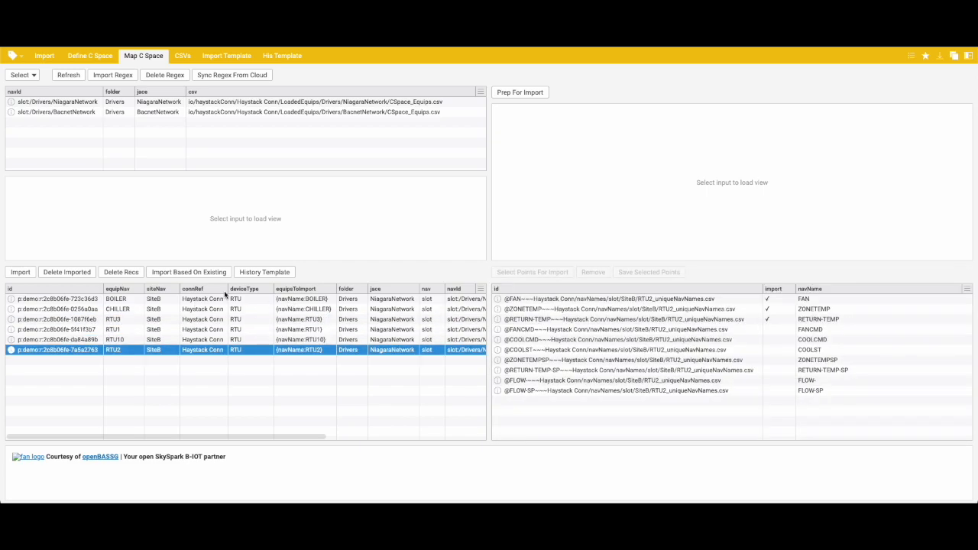
# Step: Mark BOILER's points FANCMD, COOLCMD and COOLST for import
pyautogui.click(223, 297)
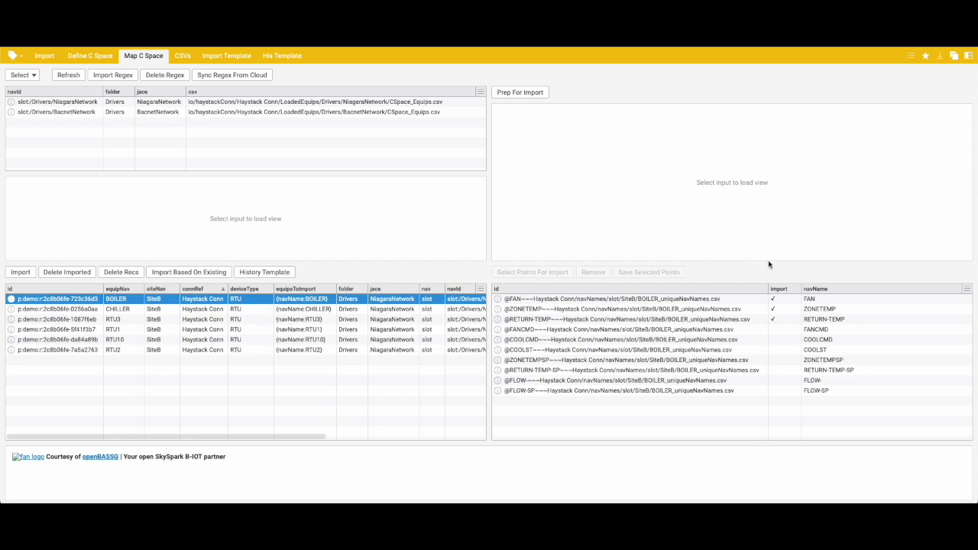
pyautogui.click(780, 329)
pyautogui.keyDown('shift'); pyautogui.click(779, 350); pyautogui.keyUp('shift')
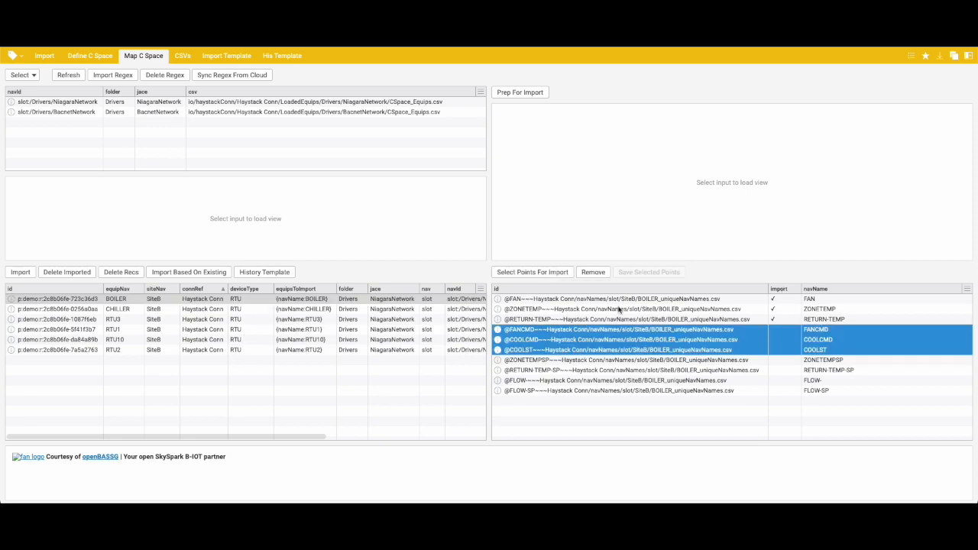
pyautogui.click(541, 273)
pyautogui.click(775, 299)
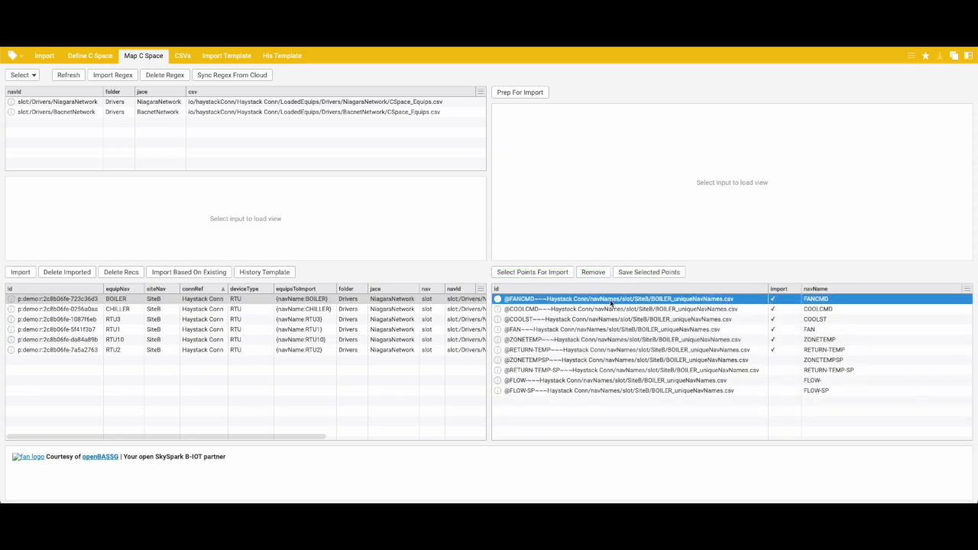
# Step: Mark RTU3's points from FAN through ZONETEMPSP for import and save the selected points as RTU
pyautogui.click(124, 323)
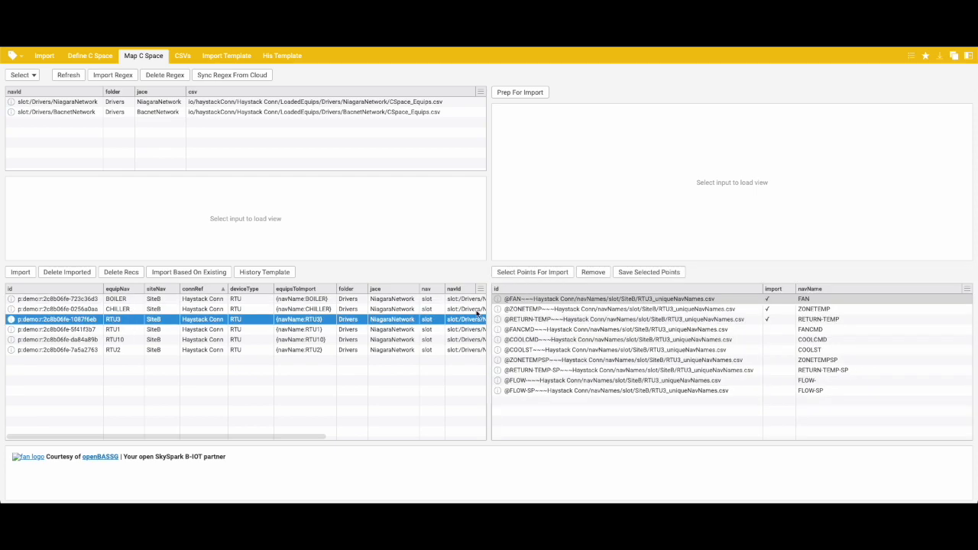
pyautogui.keyDown('shift'); pyautogui.click(782, 359); pyautogui.keyUp('shift')
pyautogui.click(537, 274)
pyautogui.click(646, 273)
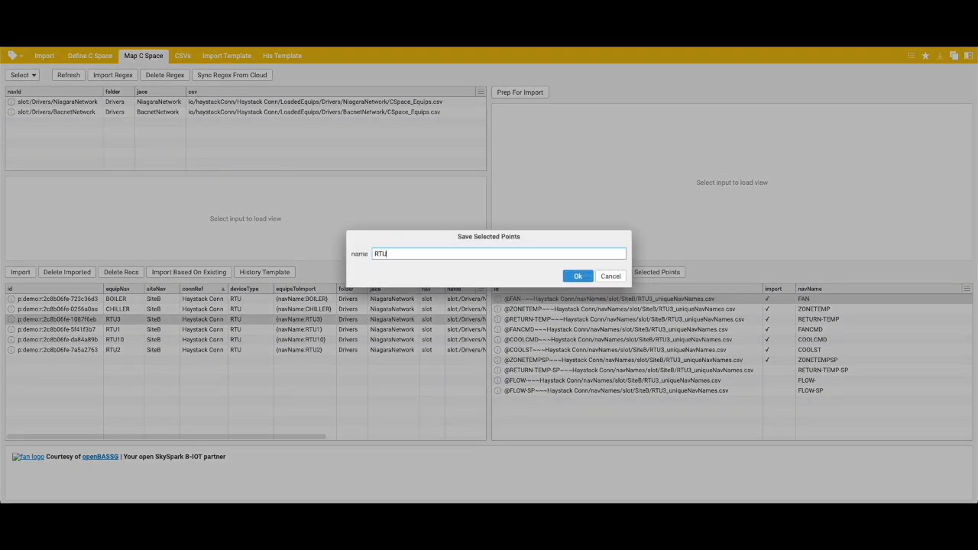
pyautogui.write('RTU')
pyautogui.press('Return')
# Step: Apply the RTU nhaystackTemplate to RTU1, RTU10 and RTU2 with Import Based On Existing
pyautogui.click(162, 330)
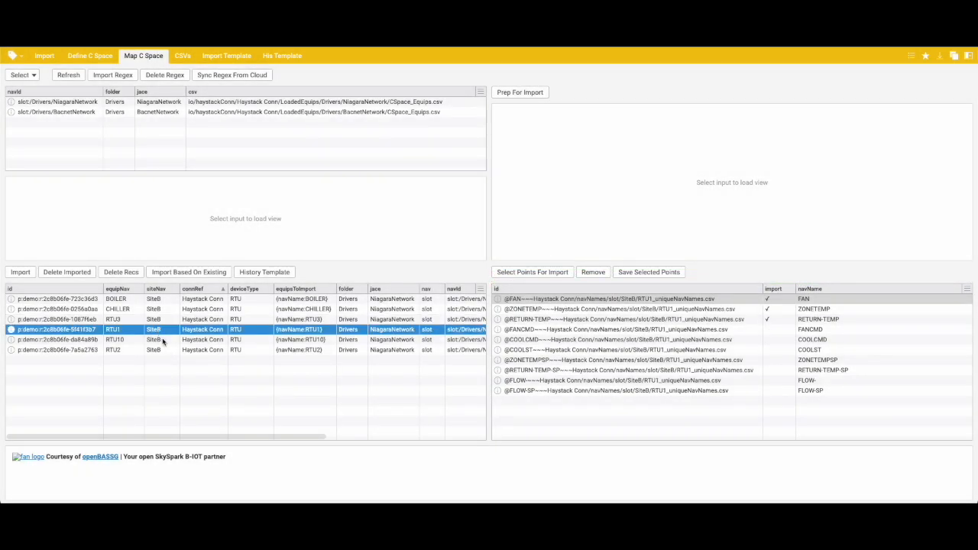
pyautogui.keyDown('shift'); pyautogui.click(168, 349); pyautogui.keyUp('shift')
pyautogui.click(188, 272)
pyautogui.click(564, 254)
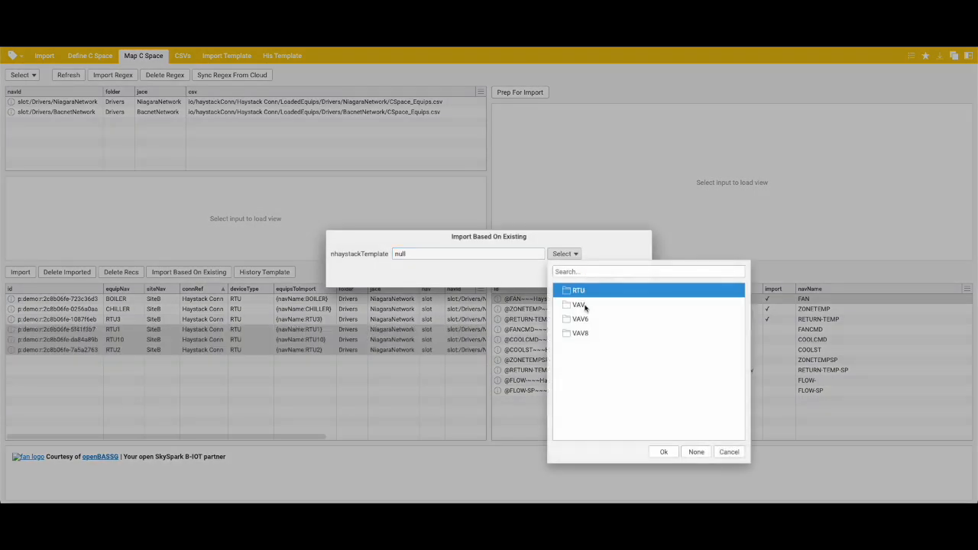
pyautogui.click(579, 291)
pyautogui.click(600, 277)
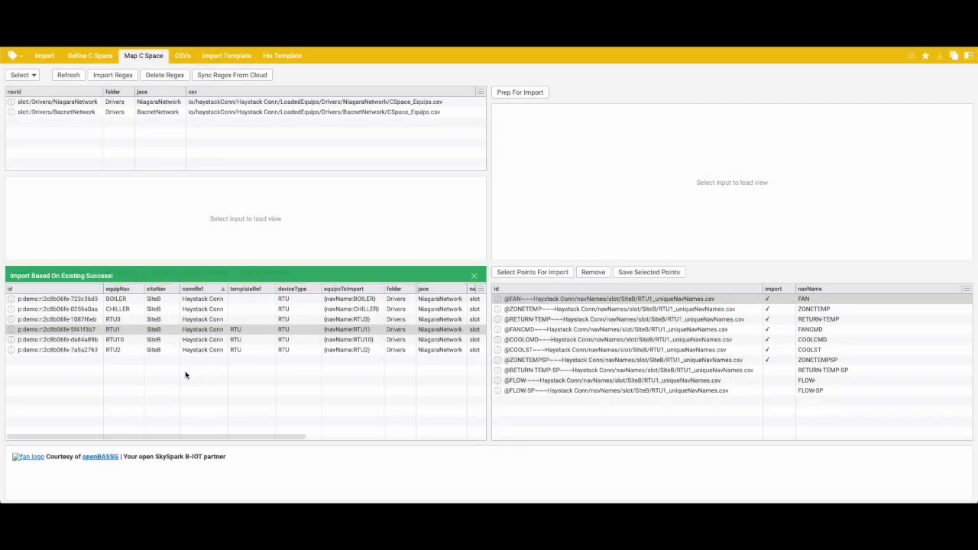
# Step: Run the import for the SiteB records RTU1, RTU10 and RTU2
pyautogui.click(210, 332)
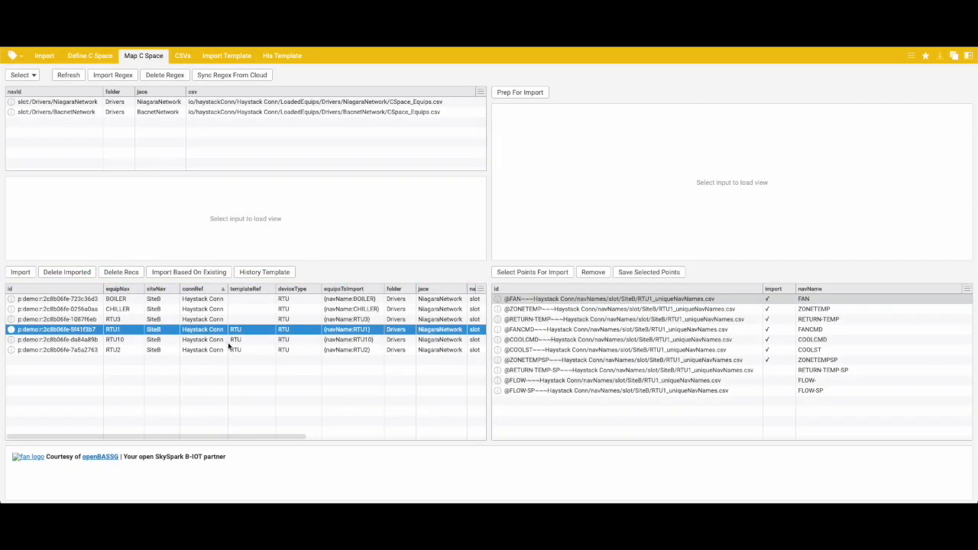
pyautogui.keyDown('shift'); pyautogui.click(111, 349); pyautogui.keyUp('shift')
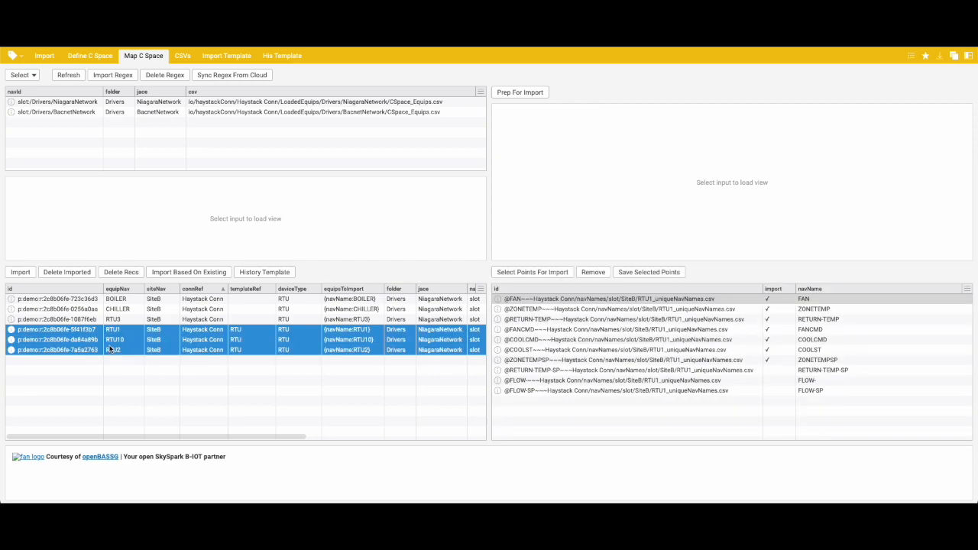
pyautogui.click(17, 274)
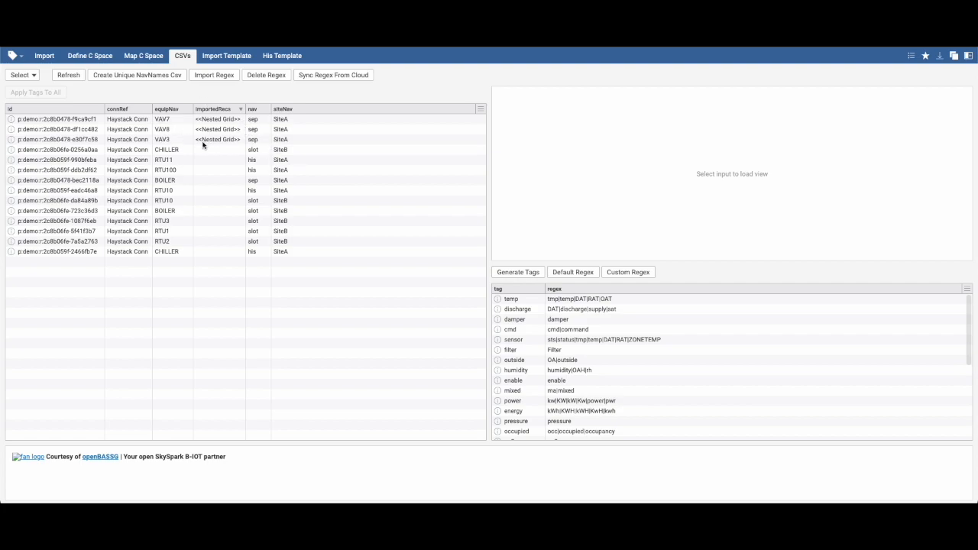
# Step: In the CSVs view, examine the navNames and tag groups of SiteA's imported VAV7 points
pyautogui.click(216, 123)
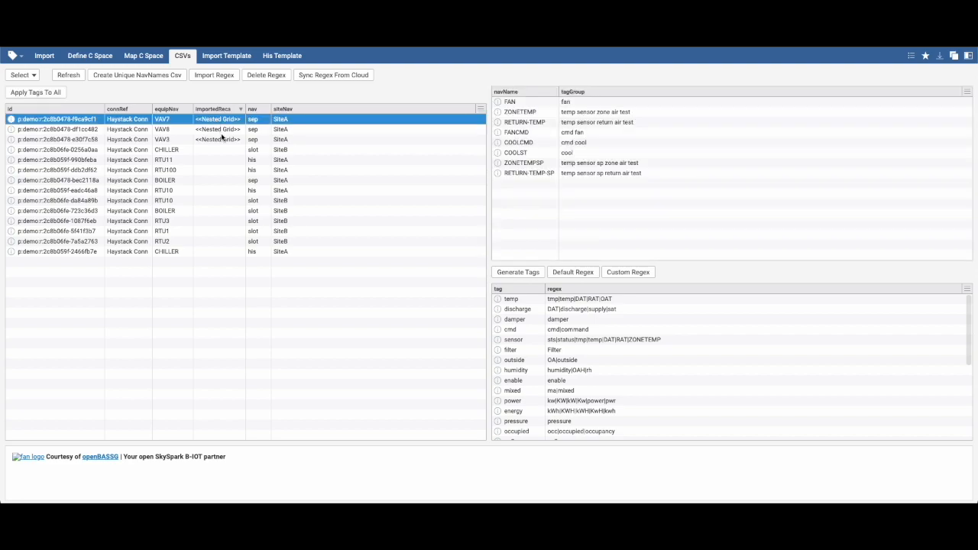
pyautogui.keyDown('shift'); pyautogui.click(213, 139); pyautogui.keyUp('shift')
pyautogui.click(217, 121)
pyautogui.click(525, 105)
pyautogui.keyDown('shift'); pyautogui.click(539, 176); pyautogui.keyUp('shift')
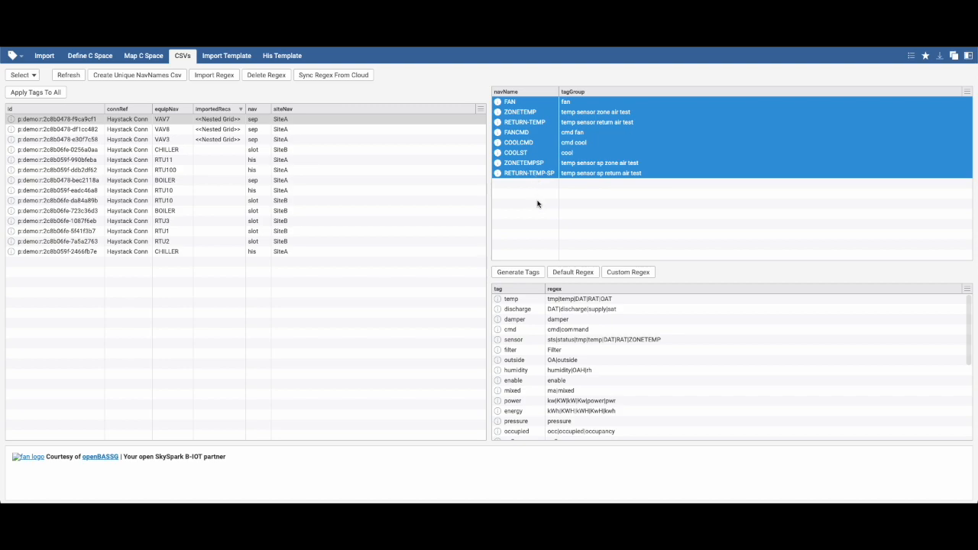
pyautogui.click(550, 213)
pyautogui.click(596, 103)
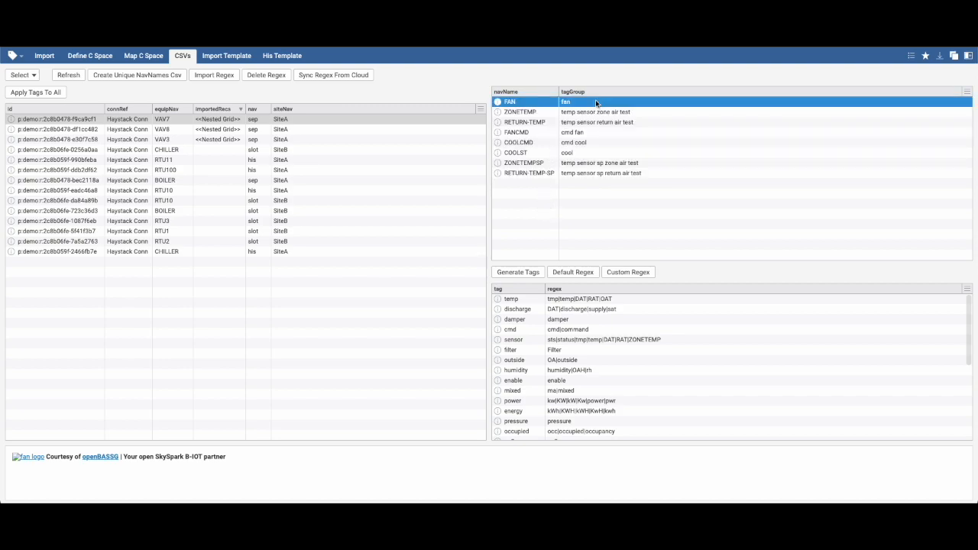
pyautogui.keyDown('shift'); pyautogui.click(597, 175); pyautogui.keyUp('shift')
pyautogui.click(587, 201)
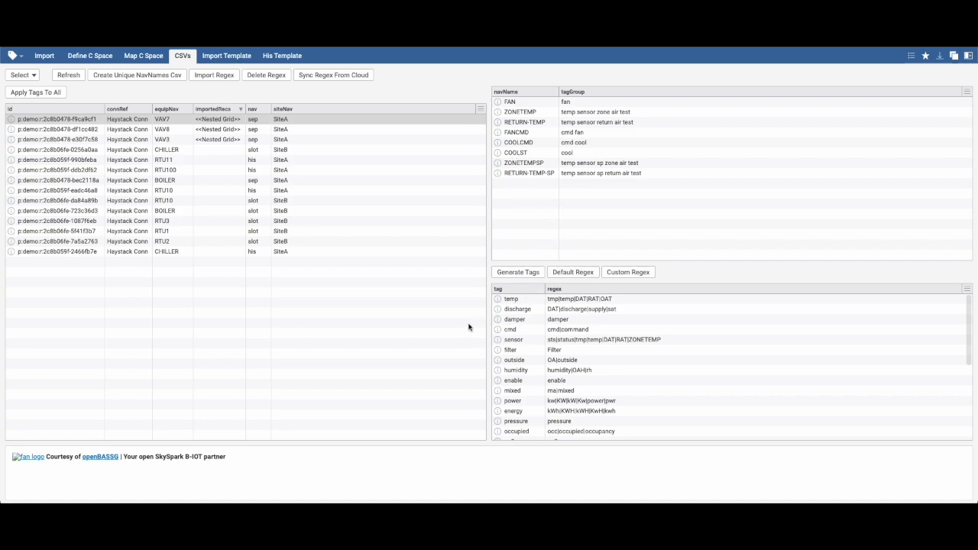
# Step: Switch the tagging rules to the default regex and regenerate the tag groups of VAV7's points
pyautogui.click(532, 275)
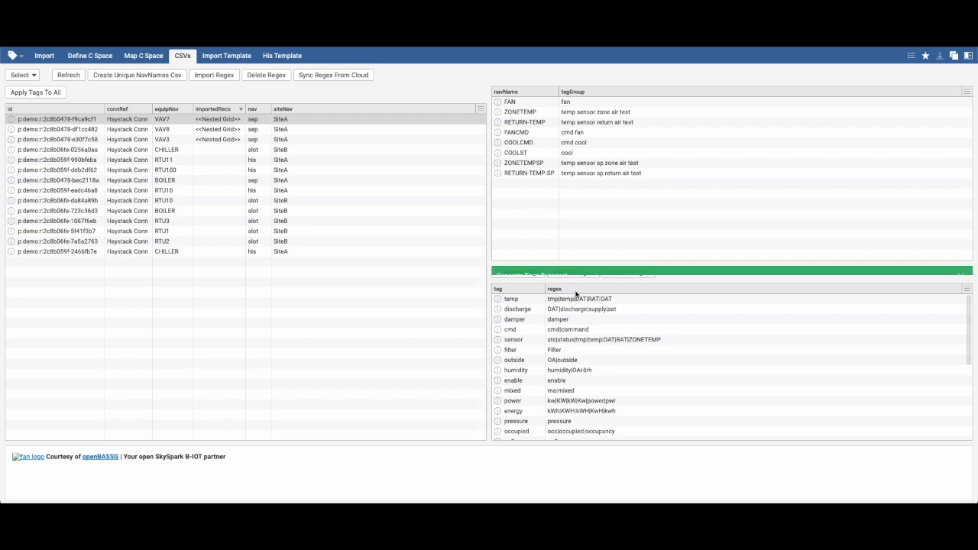
pyautogui.click(575, 273)
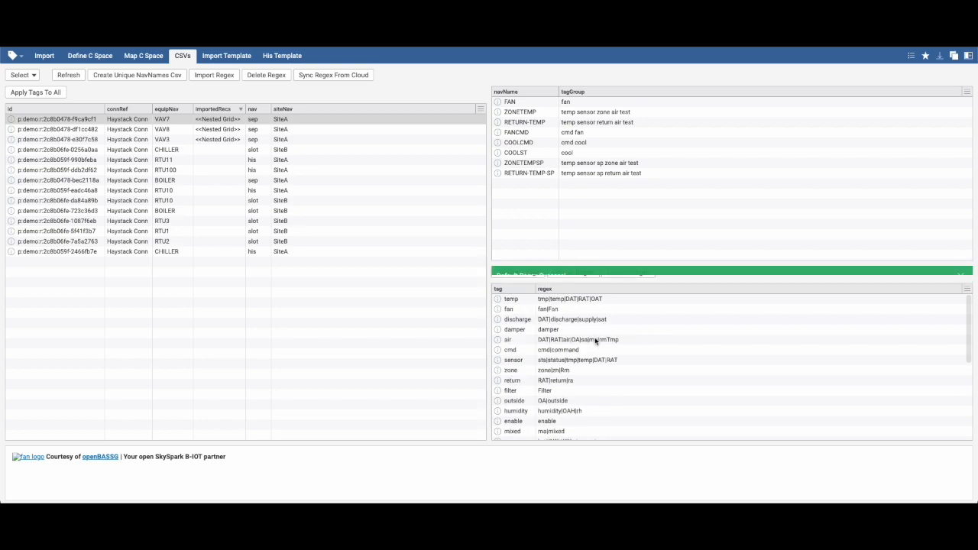
pyautogui.scroll(-4, 587, 362)
pyautogui.scroll(-1, 588, 363)
pyautogui.scroll(5, 575, 345)
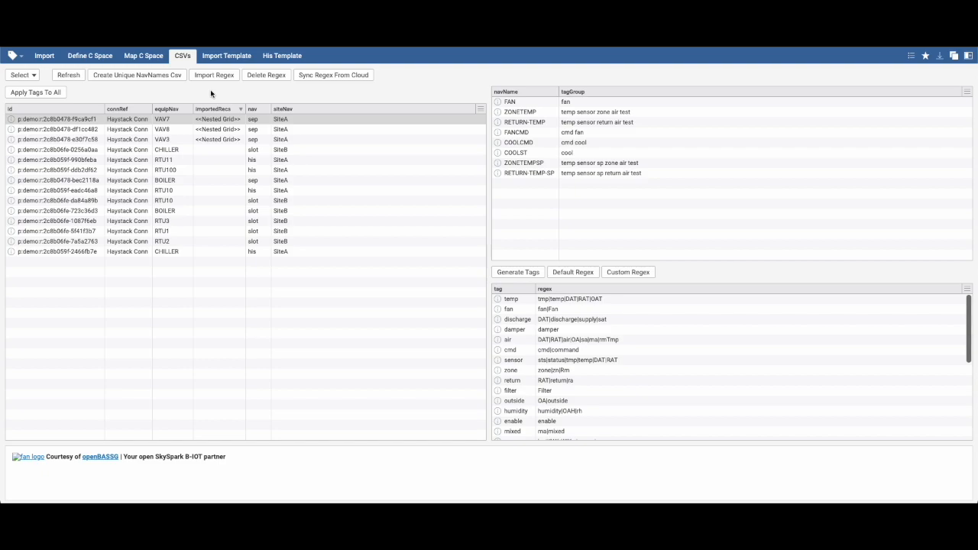
pyautogui.click(78, 77)
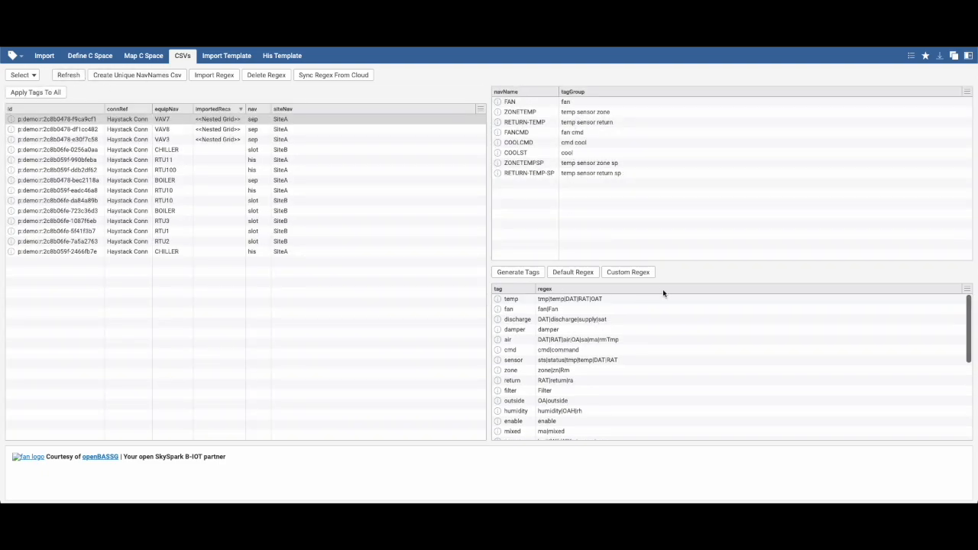
# Step: Restore the custom regex and examine its rules alongside the tag groups of ZONETEMPSP and RETURN-TEMP-SP
pyautogui.click(631, 273)
pyautogui.scroll(-5, 585, 350)
pyautogui.scroll(5, 582, 350)
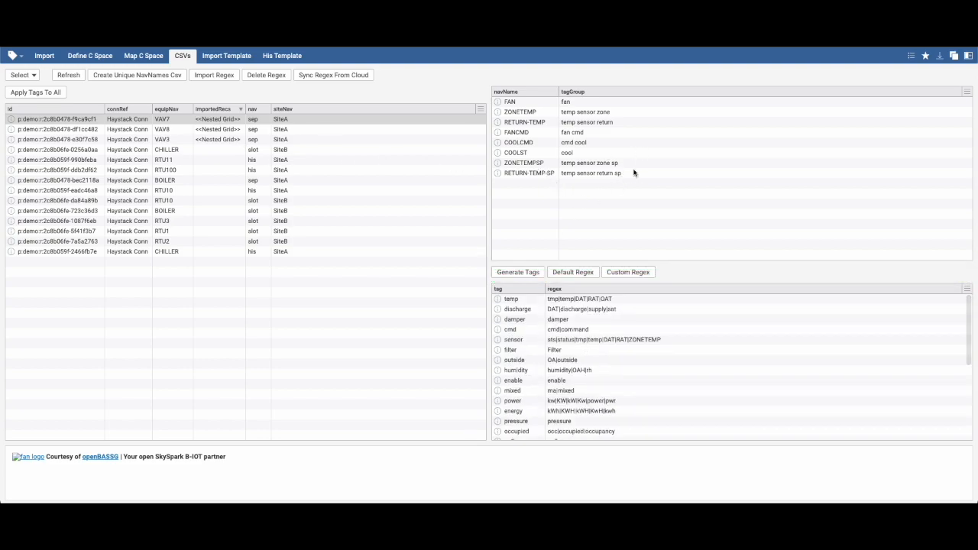
pyautogui.click(552, 176)
pyautogui.keyDown('shift'); pyautogui.click(568, 164); pyautogui.keyUp('shift')
pyautogui.click(583, 197)
# Step: Check the zone and return temperature tags in the regex spreadsheet, sync the regex from the cloud and apply tags to all imported records
pyautogui.hotkey('ctrl', 'Tab')
pyautogui.click(402, 423)
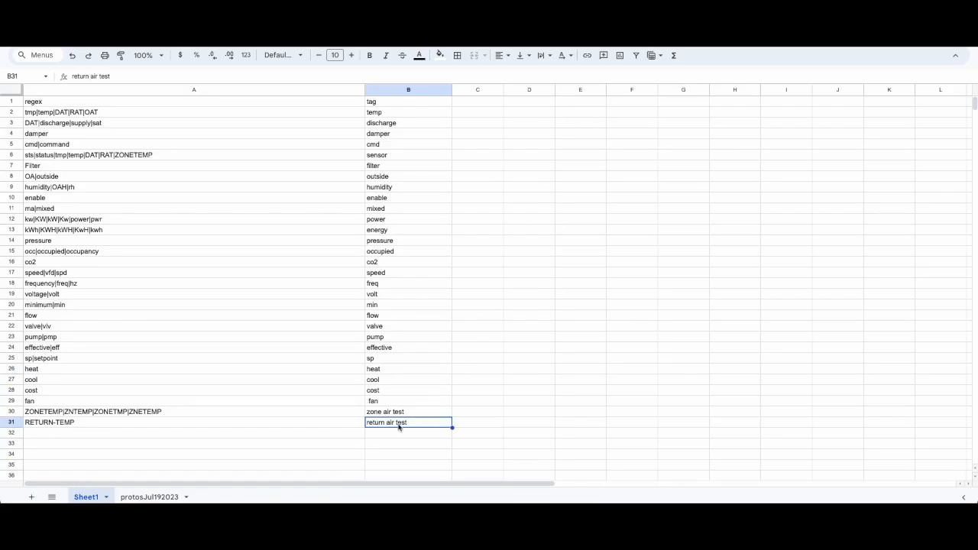
pyautogui.click(540, 412)
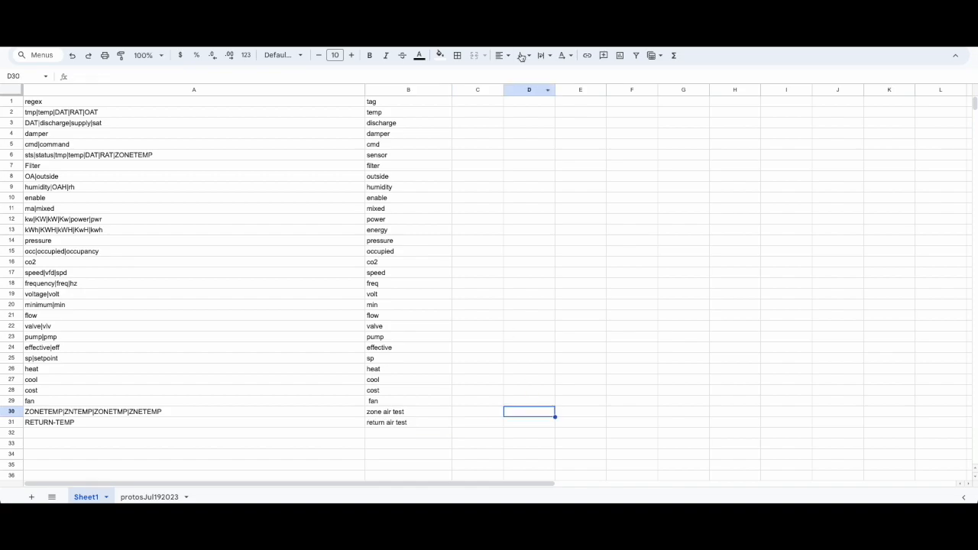
pyautogui.hotkey('ctrl', 'shift', 'Tab')
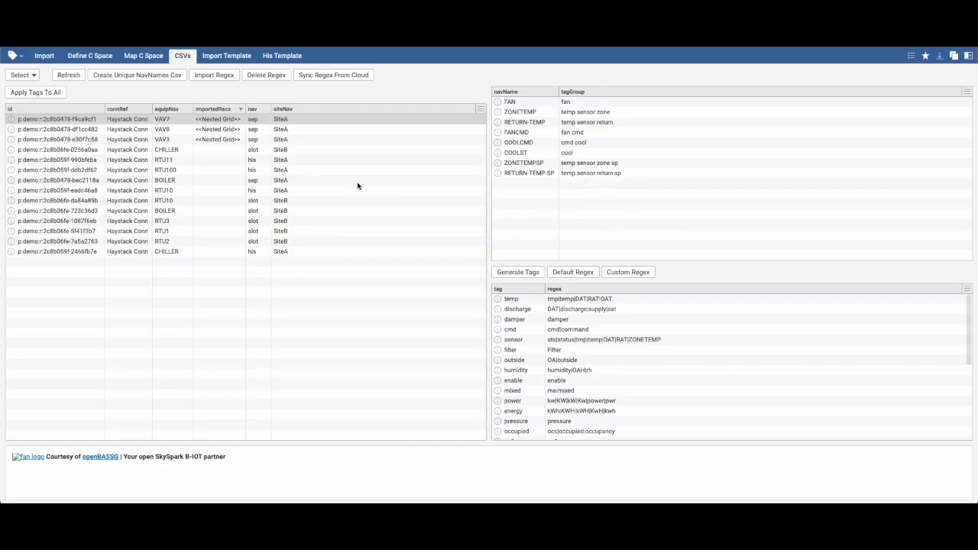
pyautogui.click(348, 76)
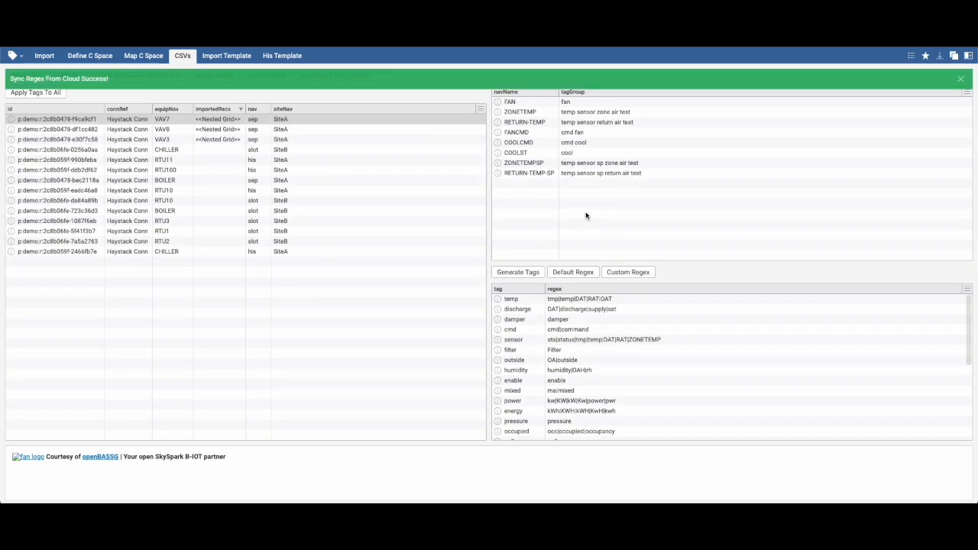
pyautogui.click(653, 173)
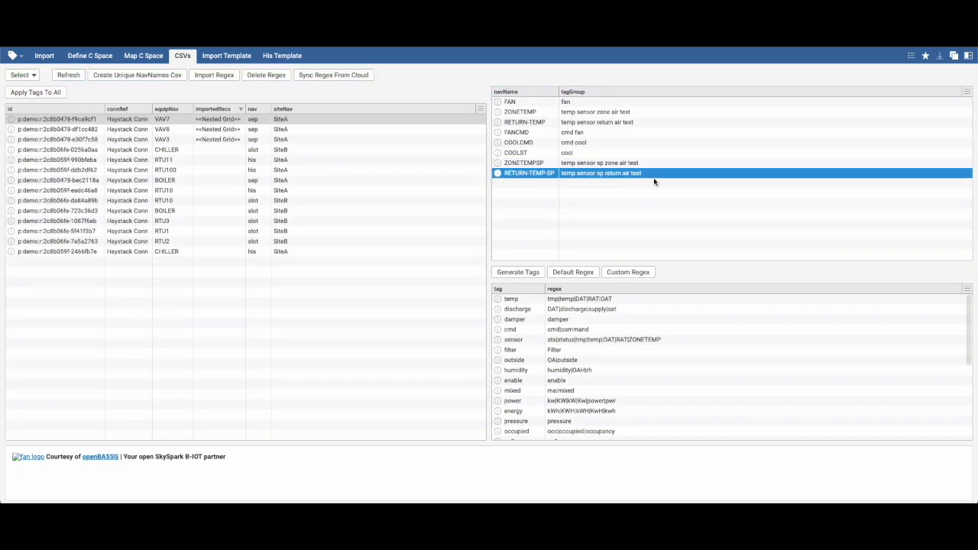
pyautogui.click(257, 121)
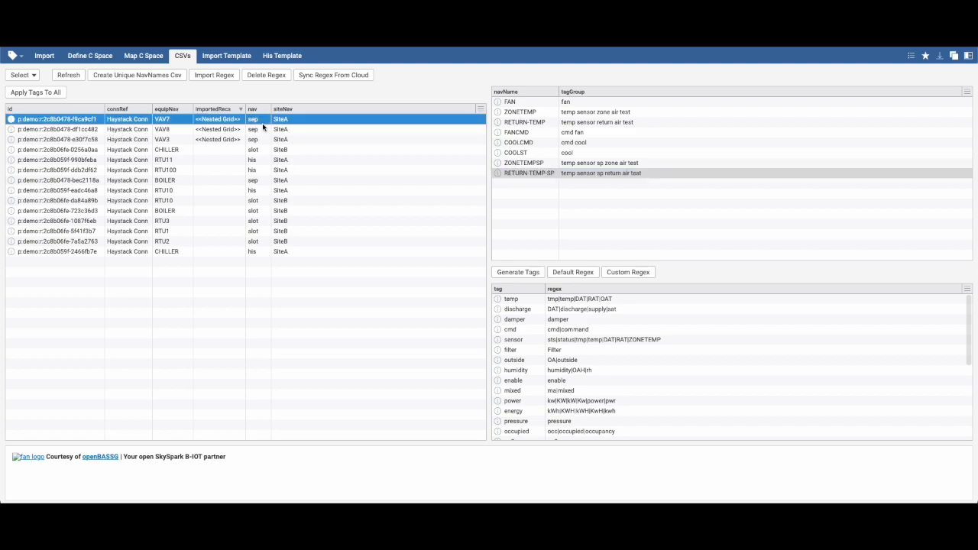
pyautogui.click(38, 92)
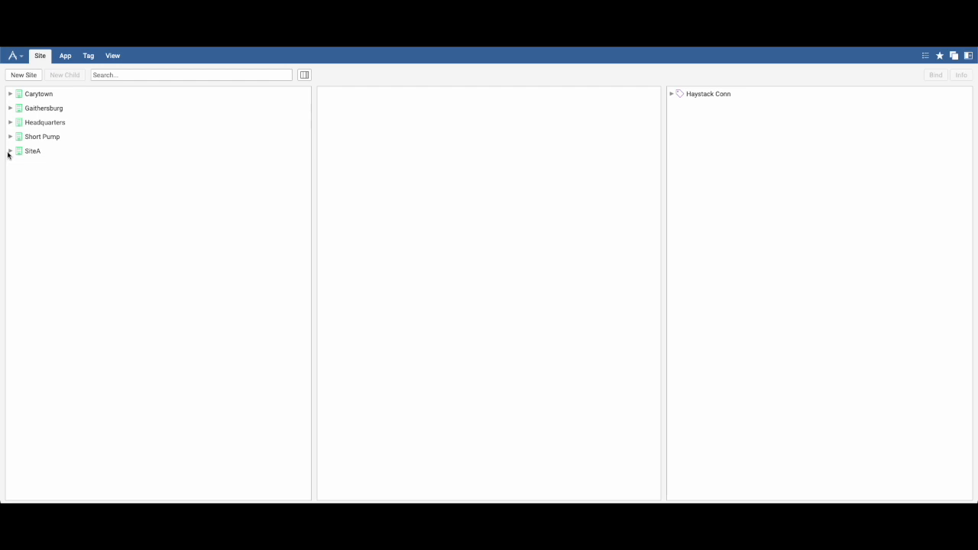
# Step: In the site tree, examine the tags applied to the imported points of SiteA's VAV3 and expand VAV7
pyautogui.click(10, 152)
pyautogui.click(19, 166)
pyautogui.click(57, 182)
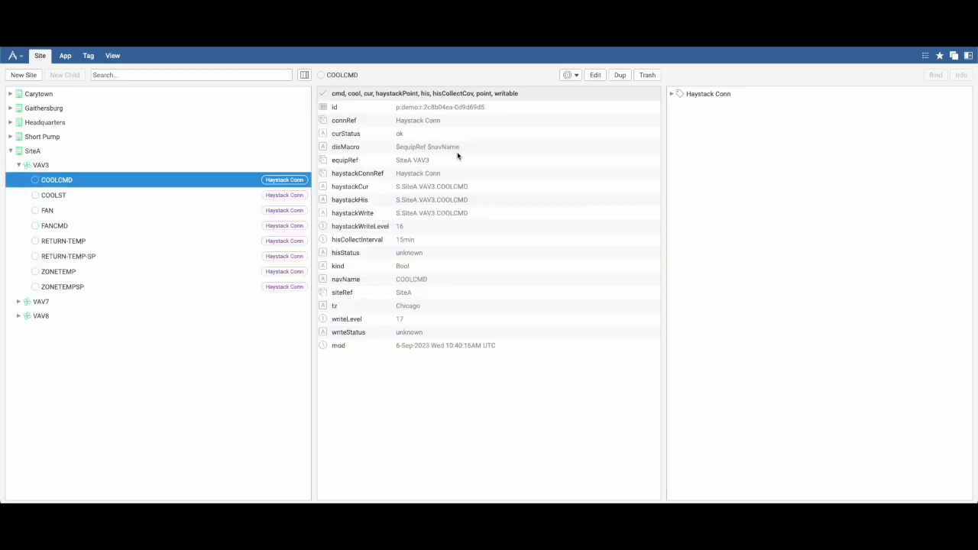
pyautogui.click(159, 198)
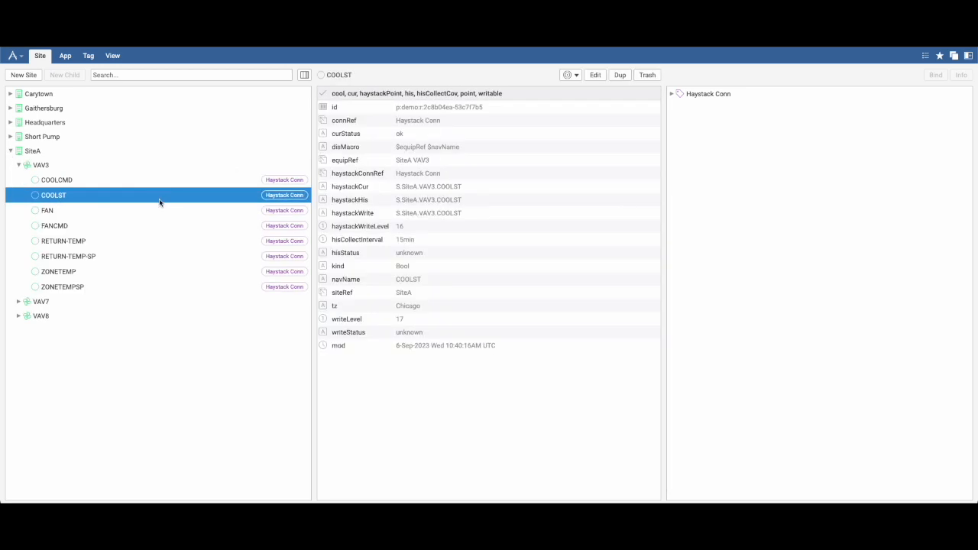
pyautogui.click(160, 208)
pyautogui.click(79, 242)
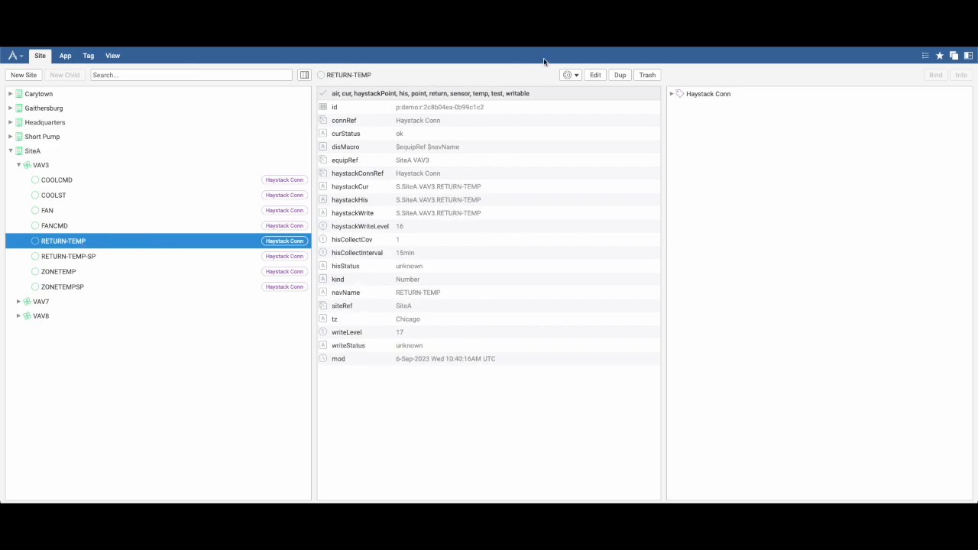
pyautogui.click(81, 260)
pyautogui.click(76, 272)
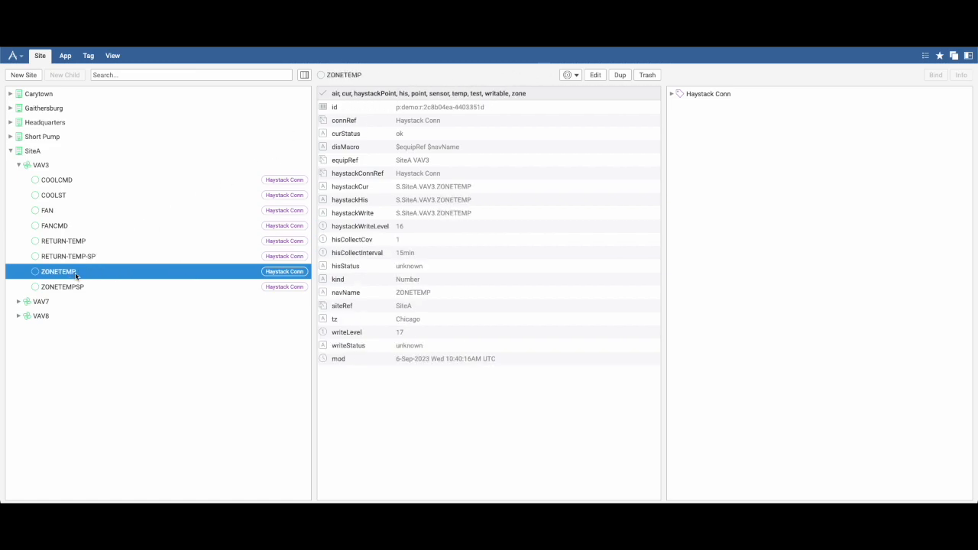
pyautogui.click(72, 287)
pyautogui.click(19, 301)
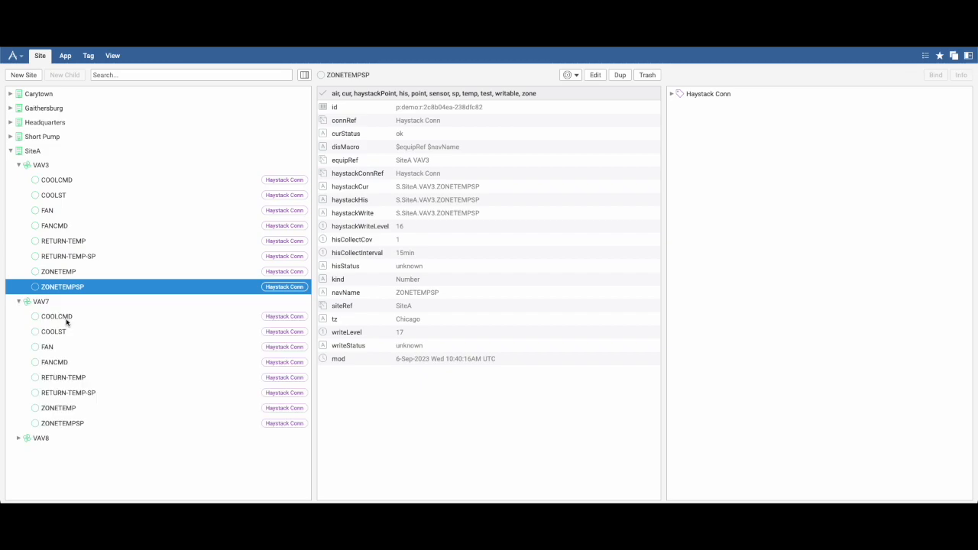
pyautogui.click(67, 331)
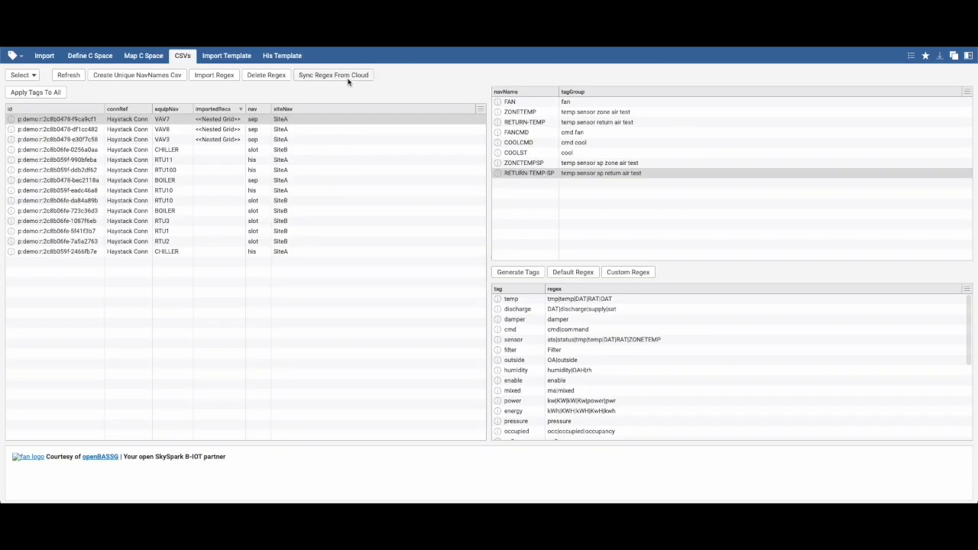
# Step: Among the records using the RTU import template, change SiteB's RTU10 to the VAV6 template
pyautogui.click(226, 56)
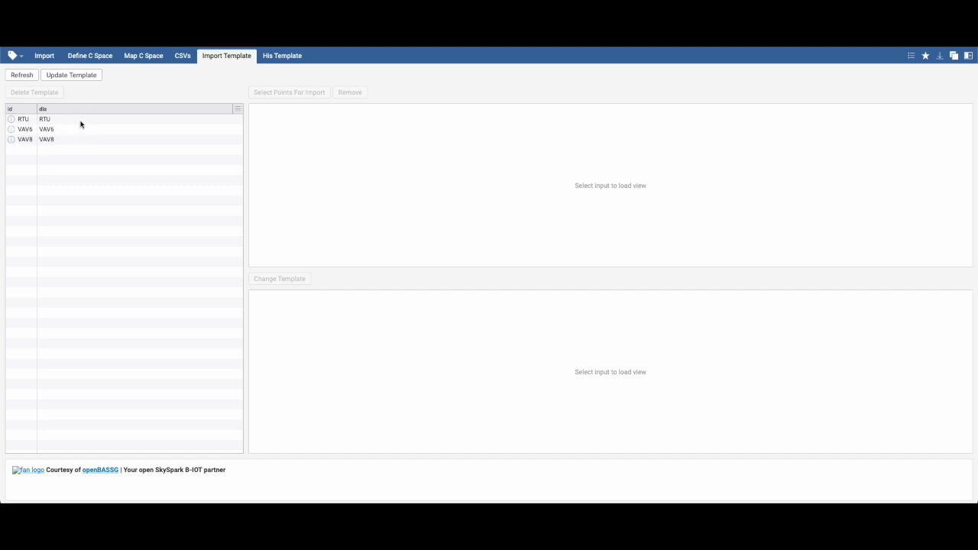
pyautogui.click(37, 121)
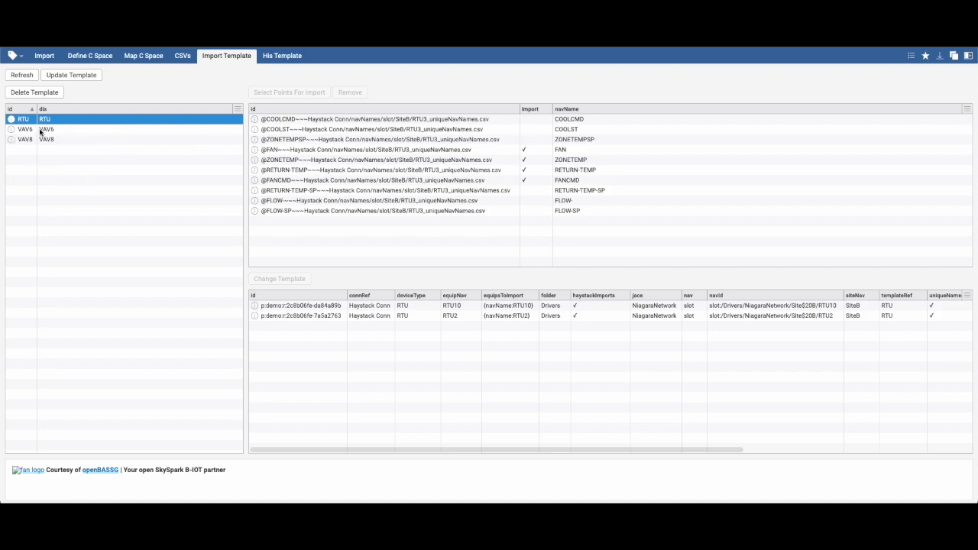
pyautogui.click(409, 306)
pyautogui.click(407, 318)
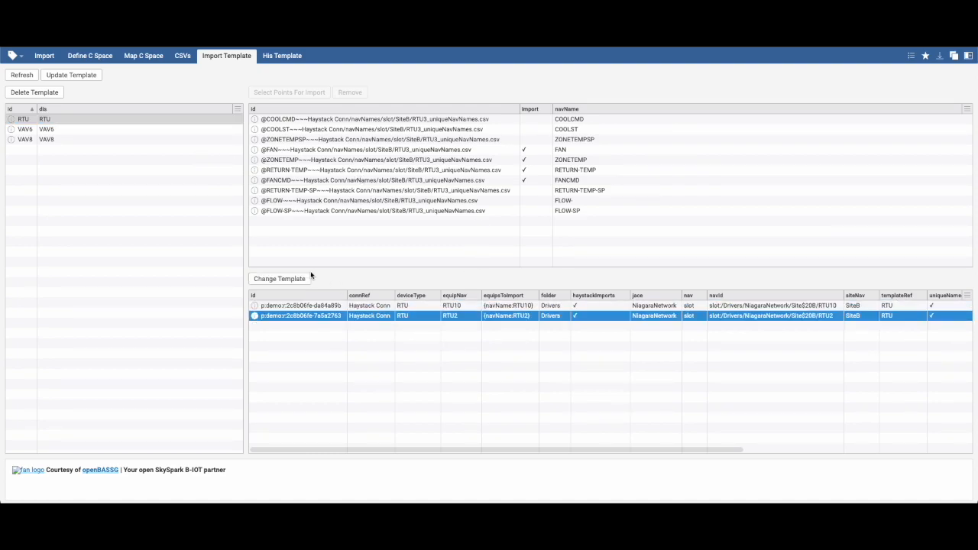
pyautogui.click(379, 308)
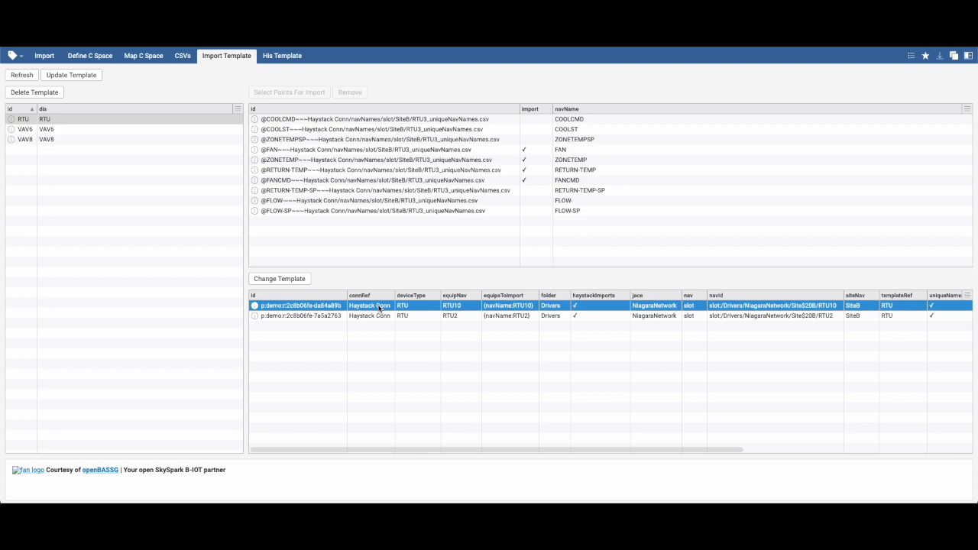
pyautogui.click(279, 280)
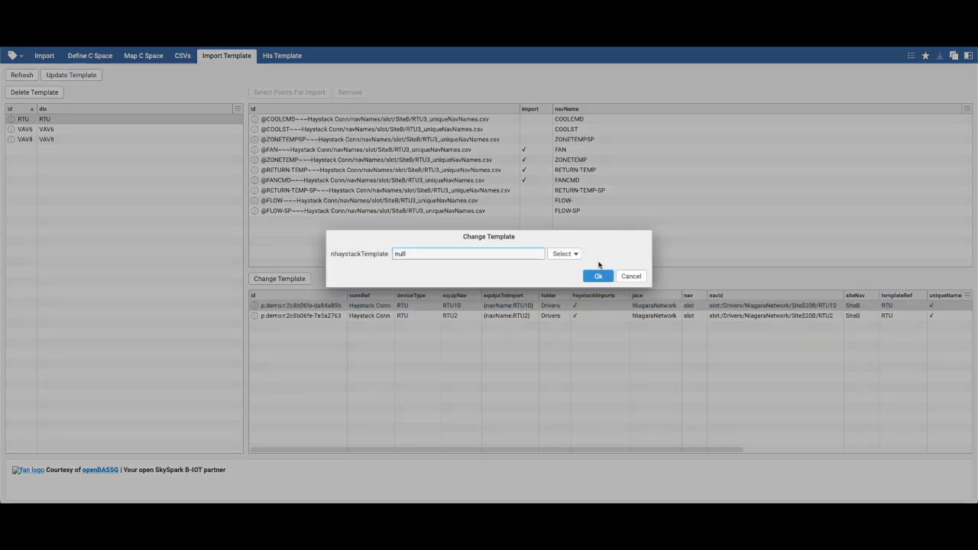
pyautogui.click(565, 254)
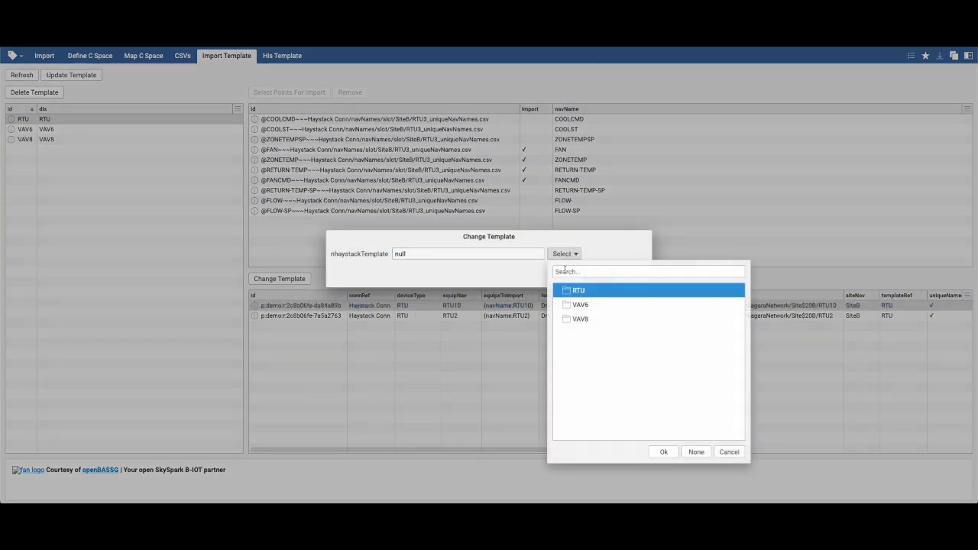
pyautogui.doubleClick(581, 306)
pyautogui.click(598, 277)
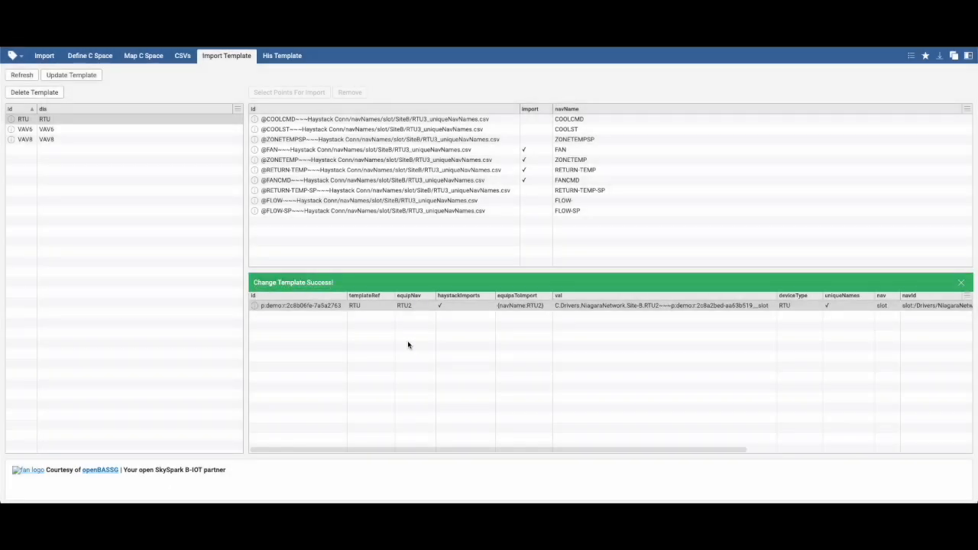
# Step: Remove FANCMD, COOLCMD, COOLST and ZONETEMPSP from the points selected for import in the VAV6 import template
pyautogui.click(62, 128)
pyautogui.click(288, 320)
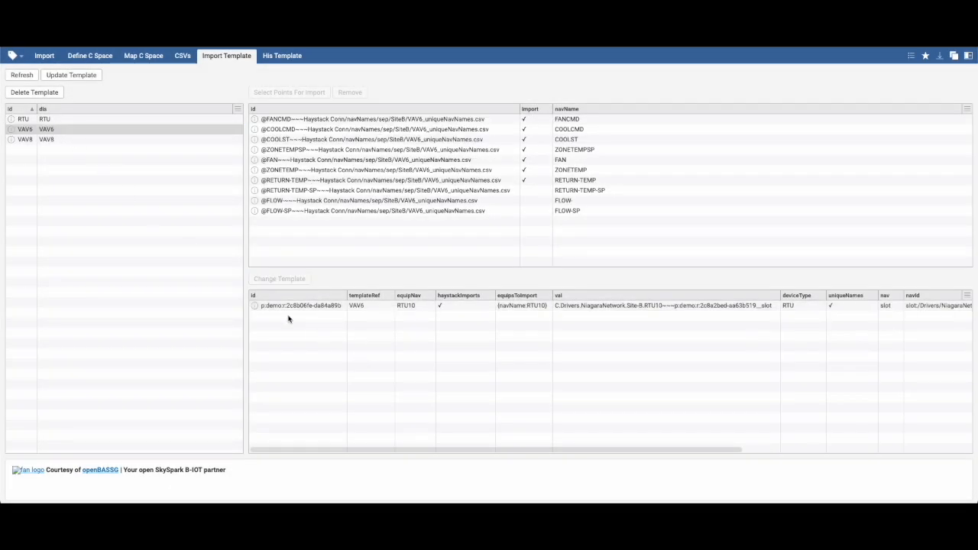
pyautogui.click(548, 120)
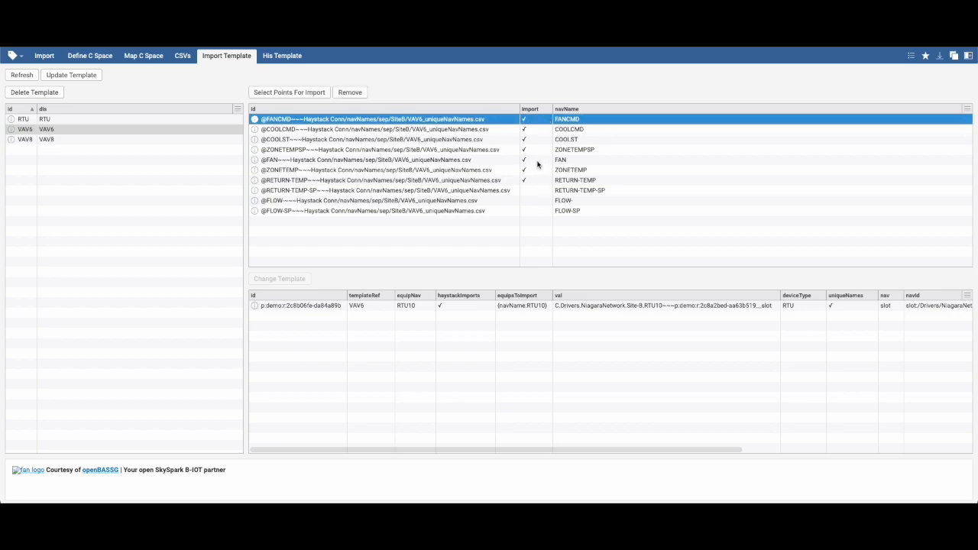
pyautogui.keyDown('shift'); pyautogui.click(538, 149); pyautogui.keyUp('shift')
pyautogui.click(350, 93)
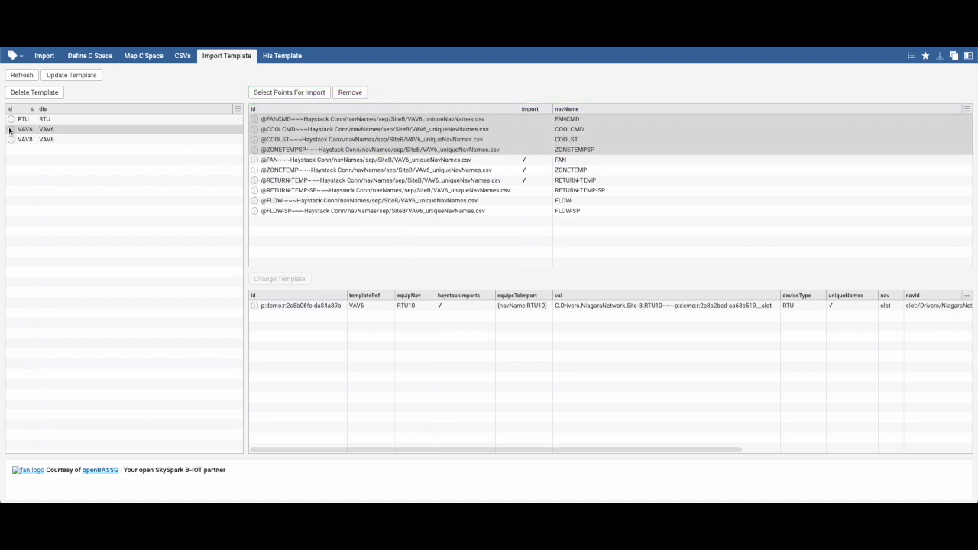
# Step: Update the VAV6 import template so its changed point selection reaches the assigned RTU10 record
pyautogui.click(80, 75)
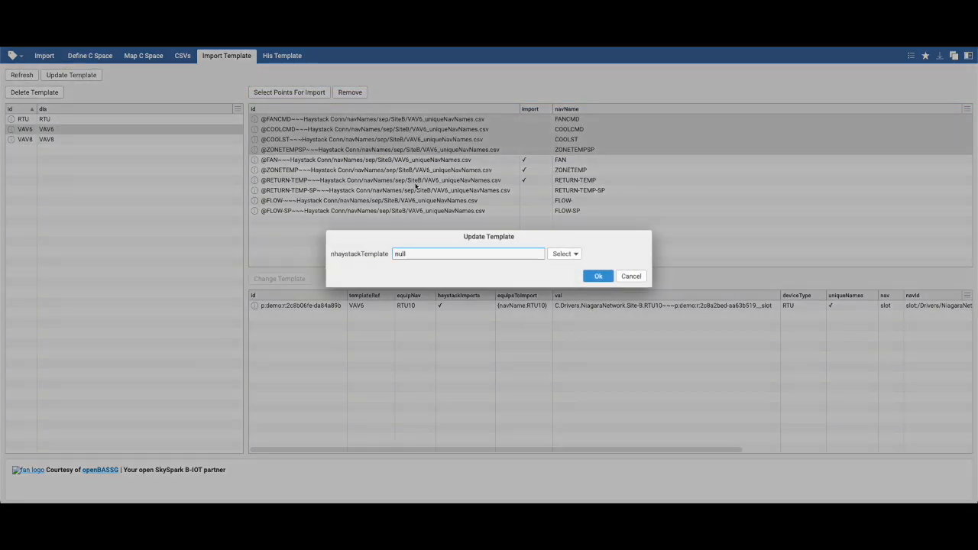
pyautogui.click(563, 253)
pyautogui.click(582, 308)
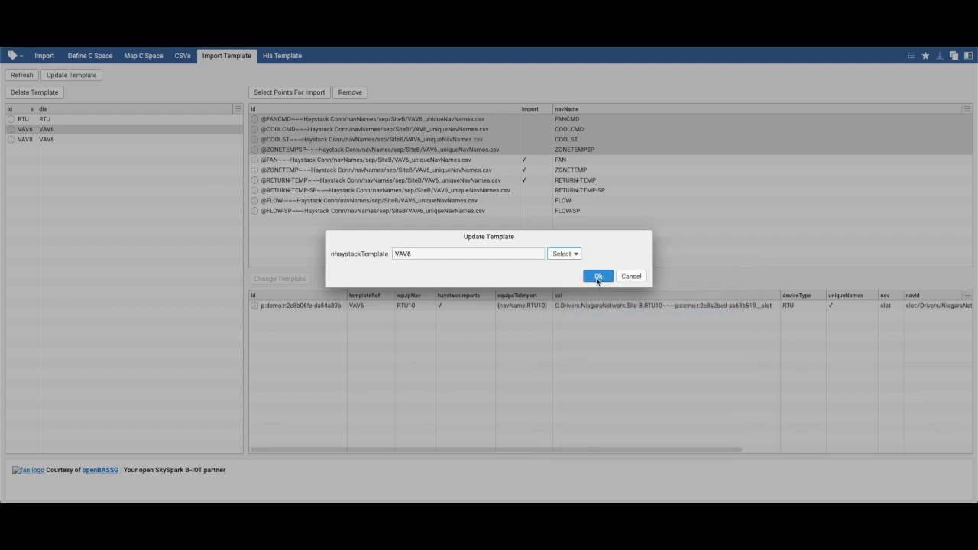
pyautogui.click(597, 276)
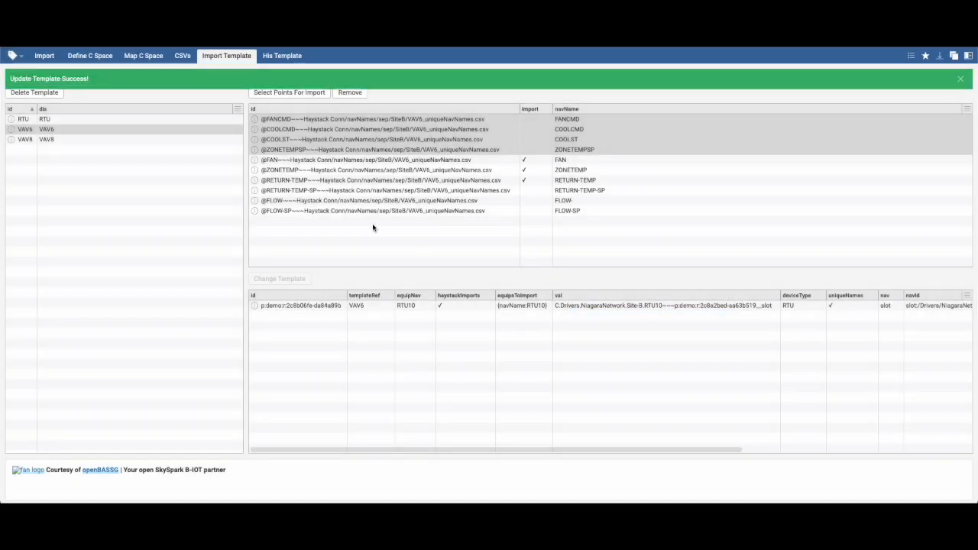
pyautogui.click(339, 305)
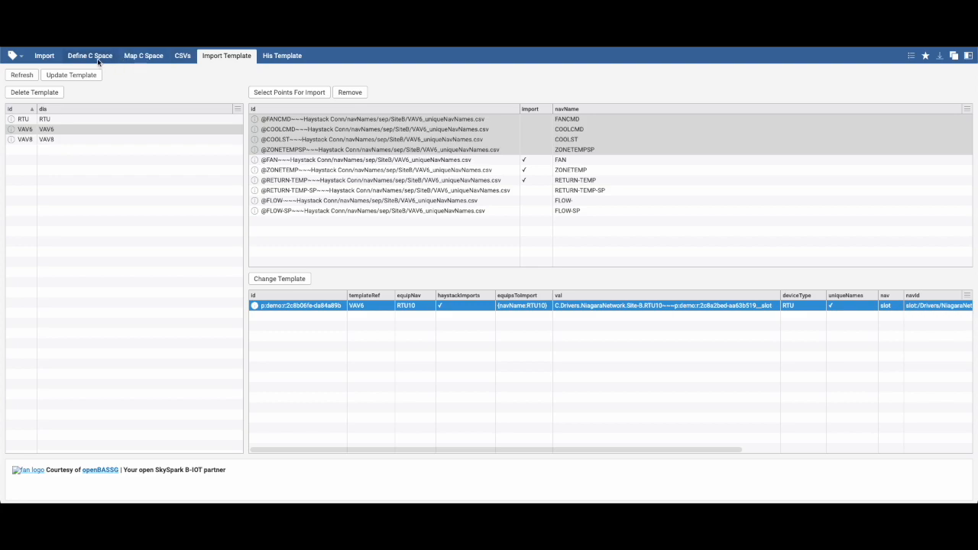
# Step: In Map C Space, load the SiteB records and check which of RTU10's points are marked for import
pyautogui.hscroll(3, 732, 398)
pyautogui.click(141, 57)
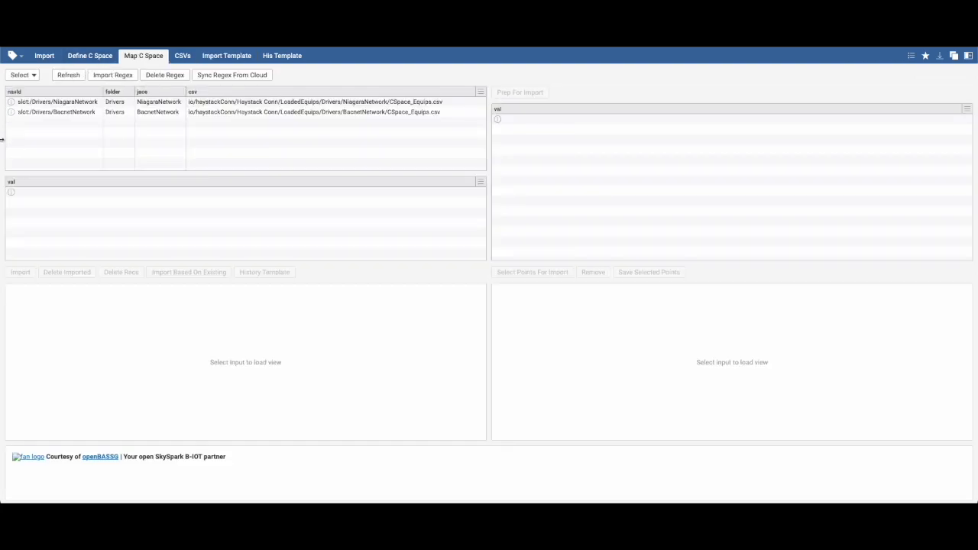
pyautogui.click(158, 111)
pyautogui.click(82, 192)
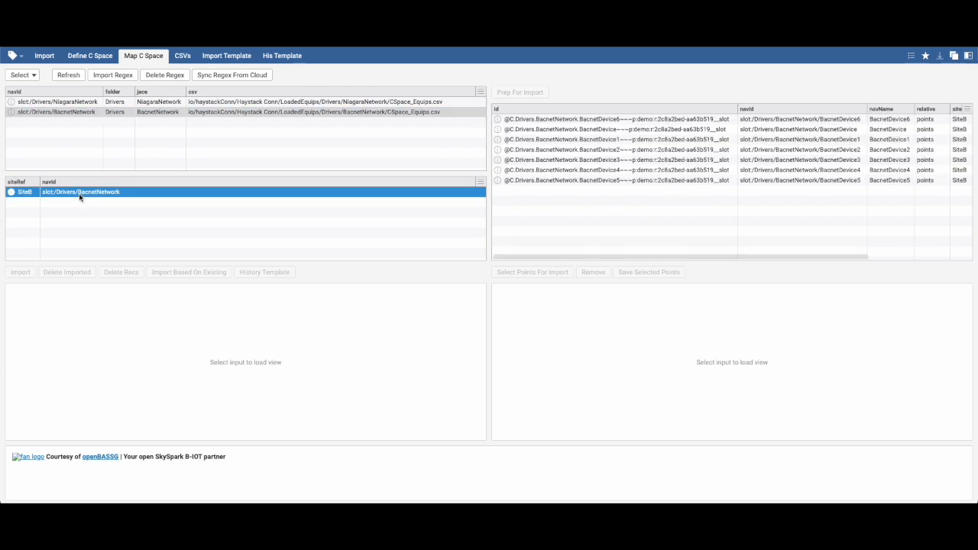
pyautogui.click(31, 75)
pyautogui.doubleClick(49, 113)
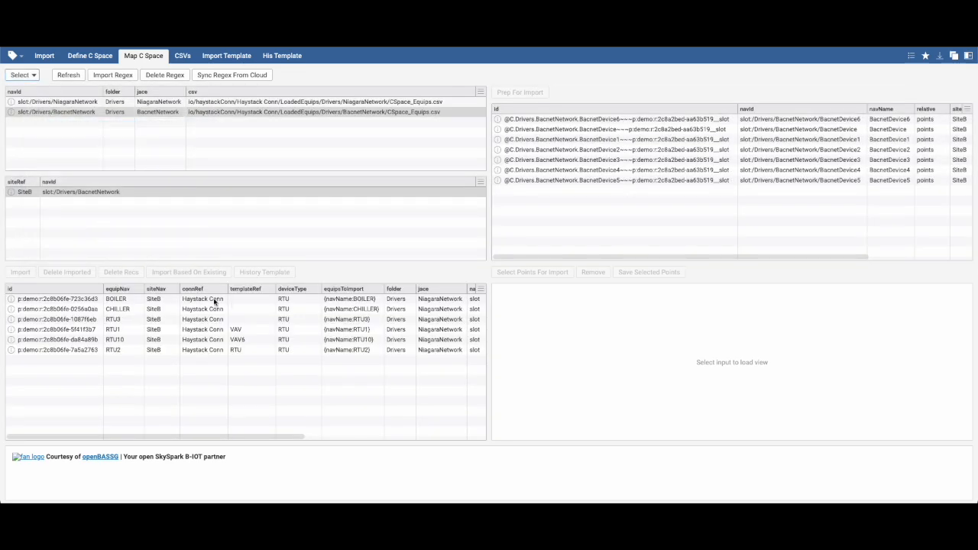
pyautogui.click(136, 341)
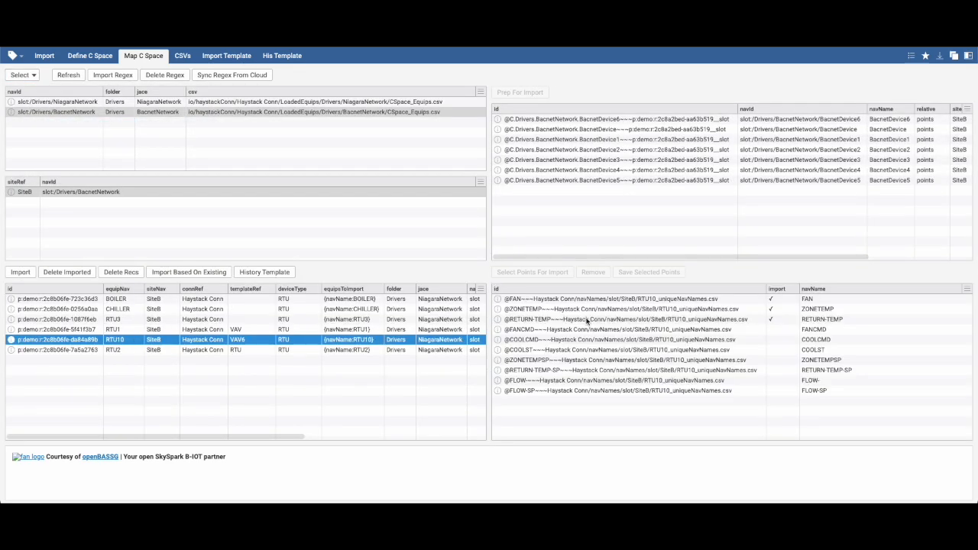
pyautogui.click(782, 319)
pyautogui.click(783, 300)
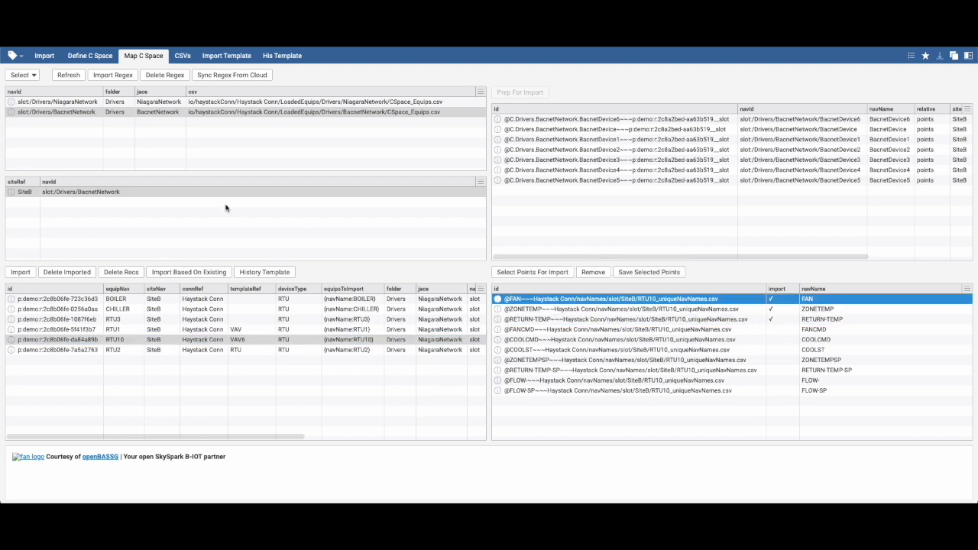
# Step: Review the VAV history template's collection settings and the fields offered for creating a history template
pyautogui.click(216, 59)
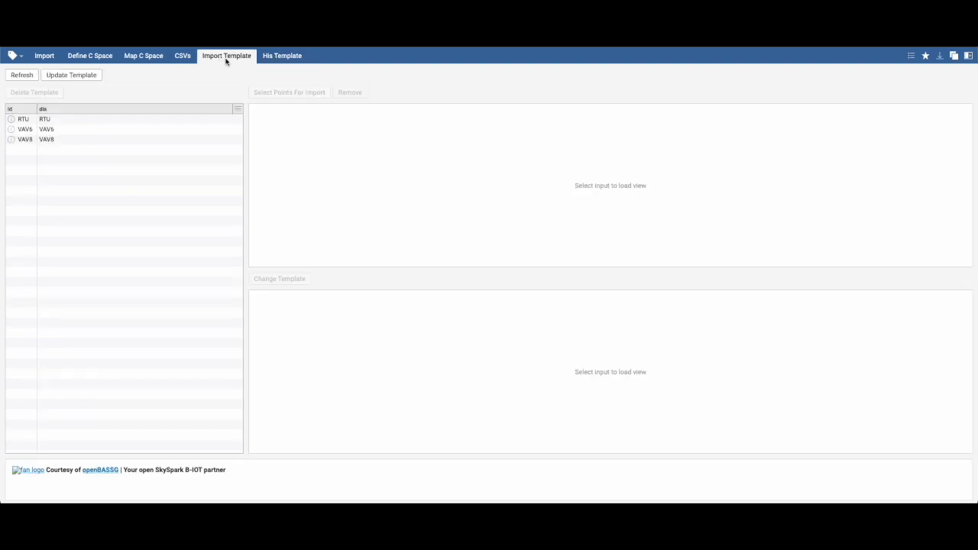
pyautogui.click(276, 58)
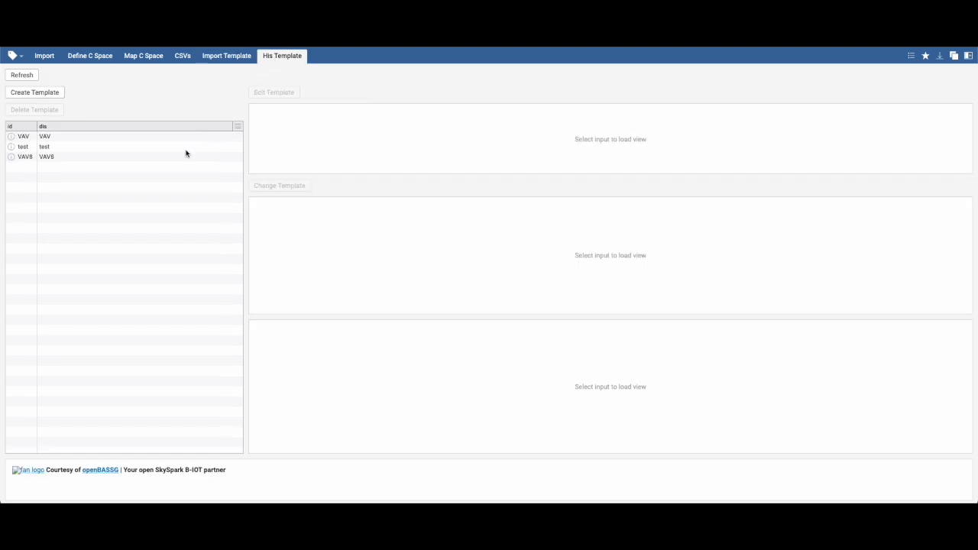
pyautogui.click(52, 137)
pyautogui.click(329, 122)
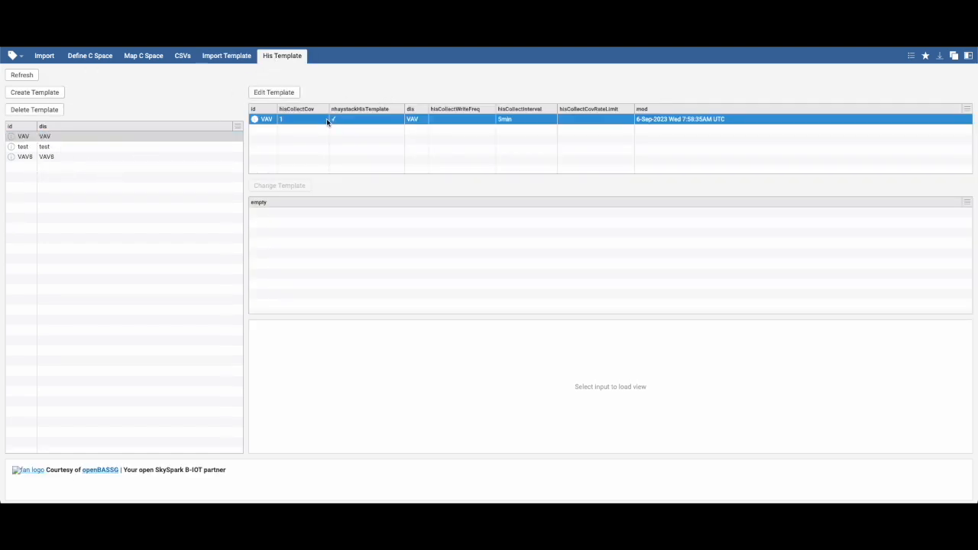
pyautogui.click(45, 135)
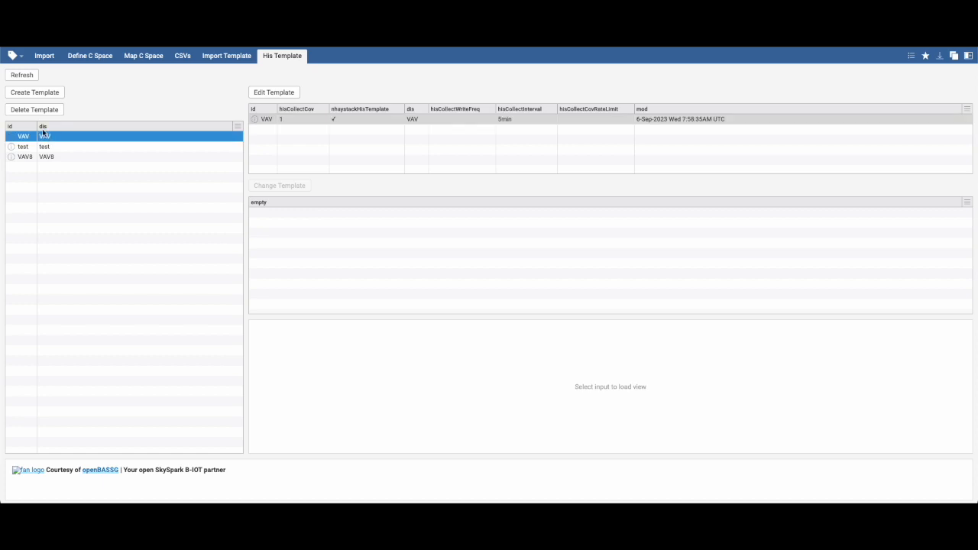
pyautogui.click(36, 92)
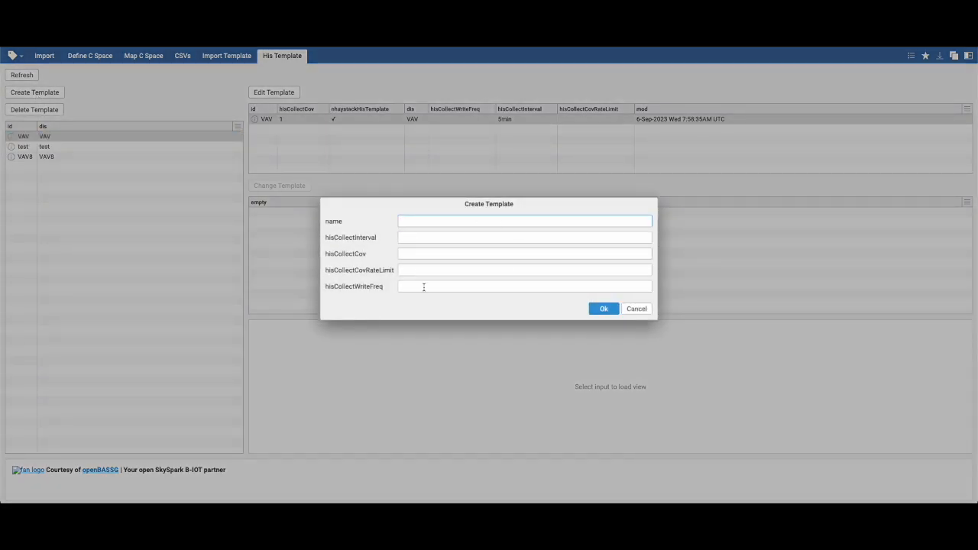
pyautogui.click(635, 310)
# Step: Set hisCollectWriteFreq to 5 in the VAV history template, with hisCollectCov at 1
pyautogui.click(309, 124)
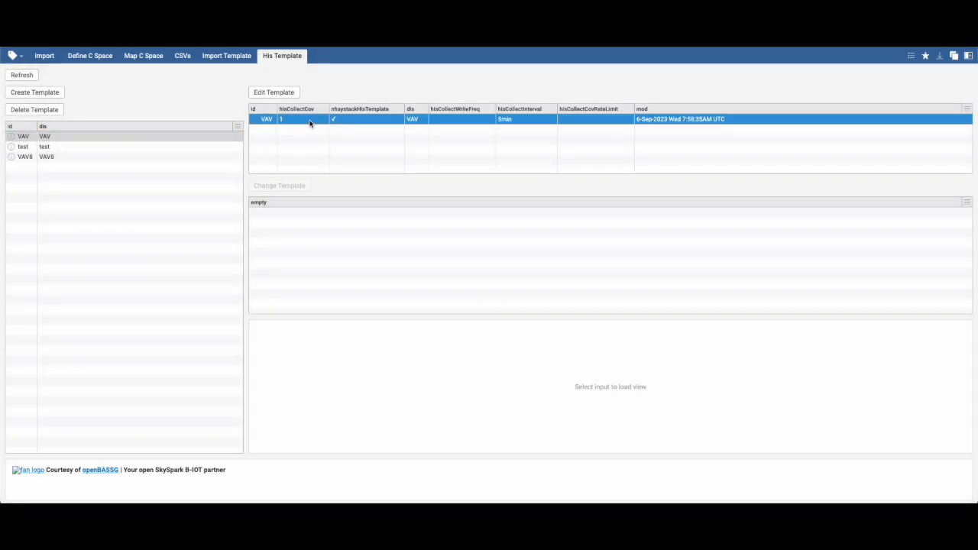
pyautogui.click(273, 92)
pyautogui.click(418, 230)
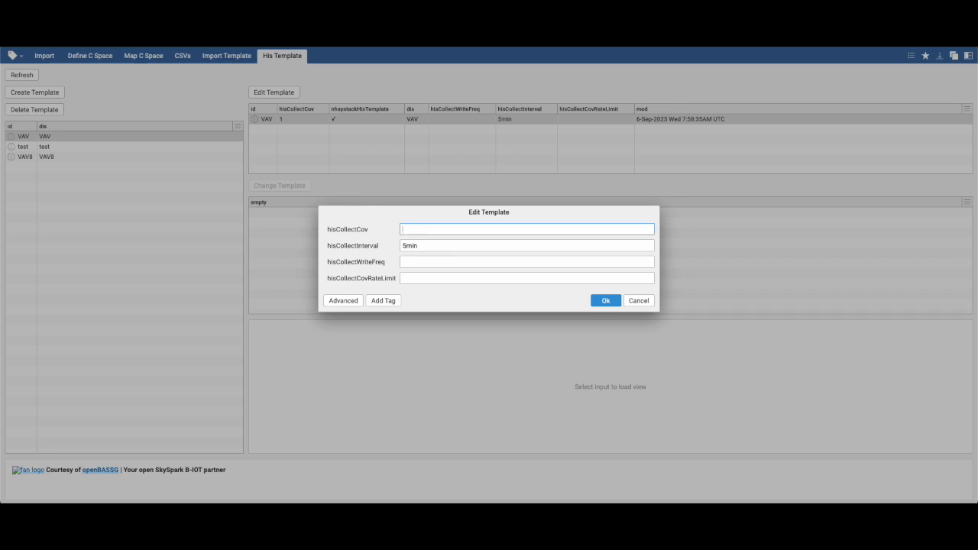
pyautogui.click(439, 262)
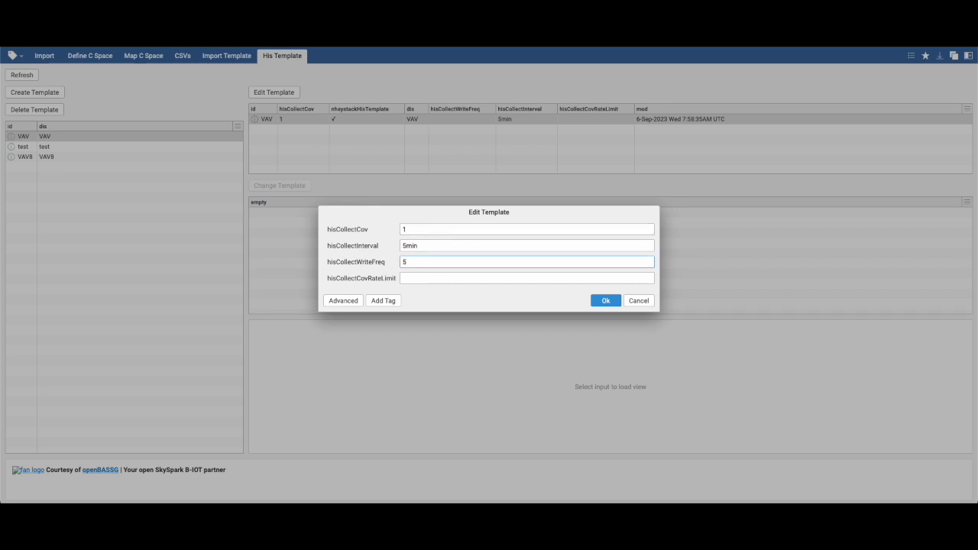
pyautogui.write('5')
pyautogui.press('Return')
# Step: Clear the hisCollectWriteFreq value from the VAV history template
pyautogui.click(422, 118)
pyautogui.click(290, 93)
pyautogui.click(422, 261)
pyautogui.press('Return')
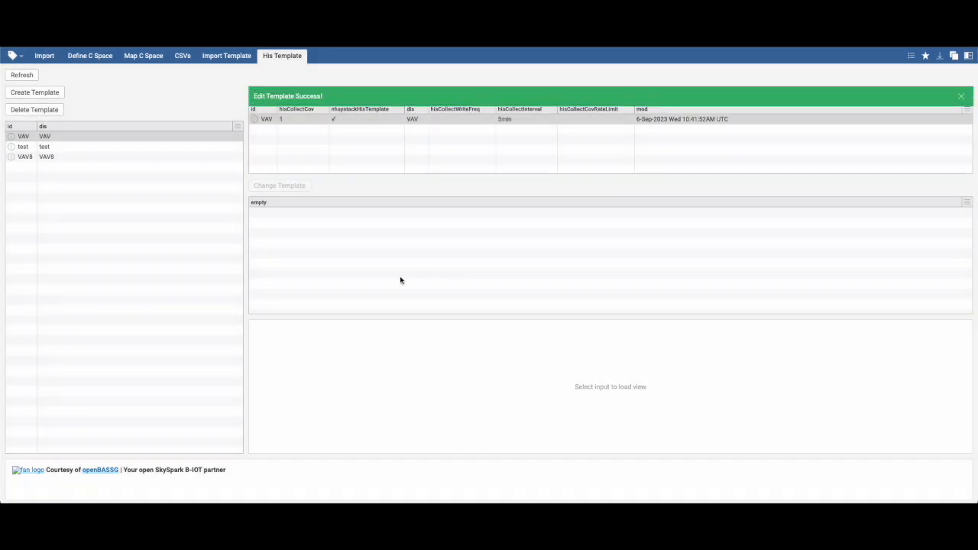
# Step: Inspect the records assigned to the VAV8 history template and the history collection tags on the points of SiteA's VAV8 and VAV3
pyautogui.click(90, 156)
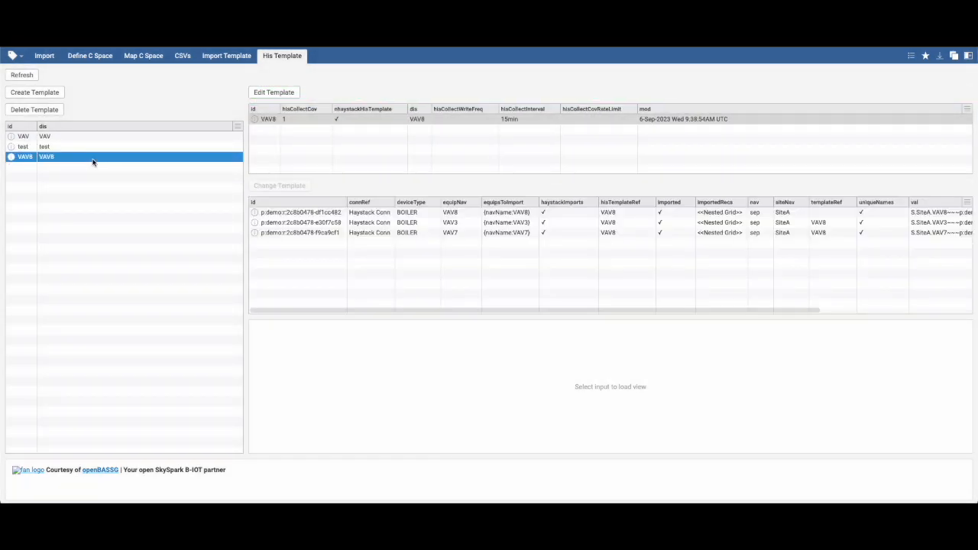
pyautogui.click(426, 208)
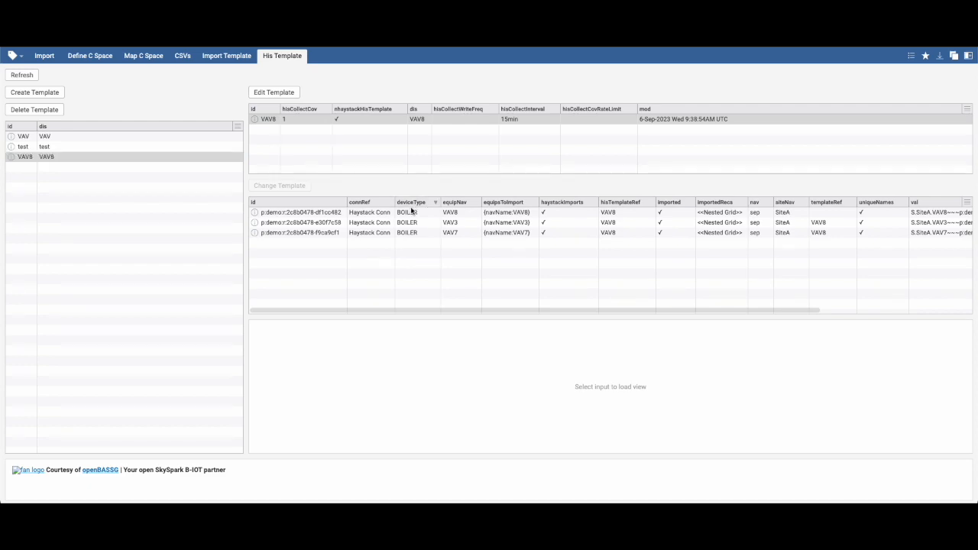
pyautogui.click(407, 212)
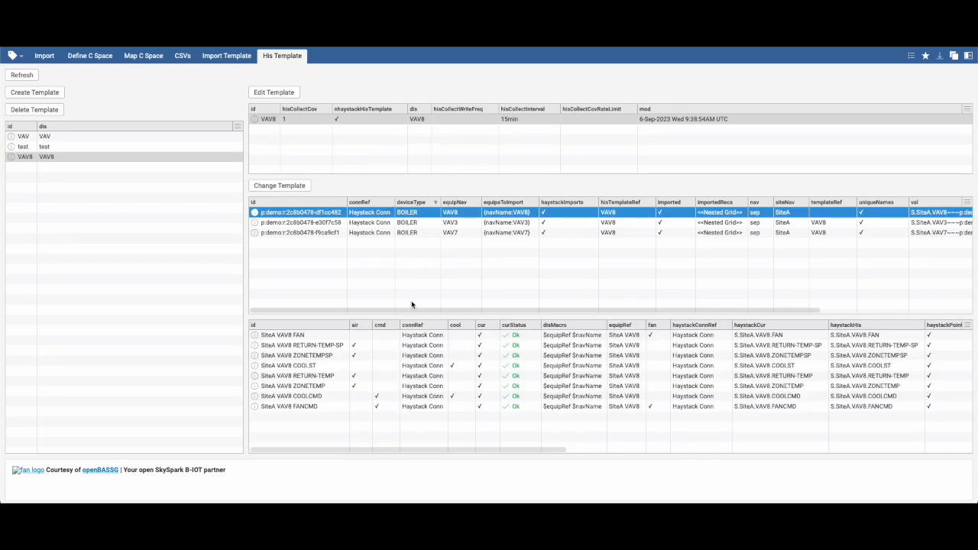
pyautogui.hscroll(10, 540, 396)
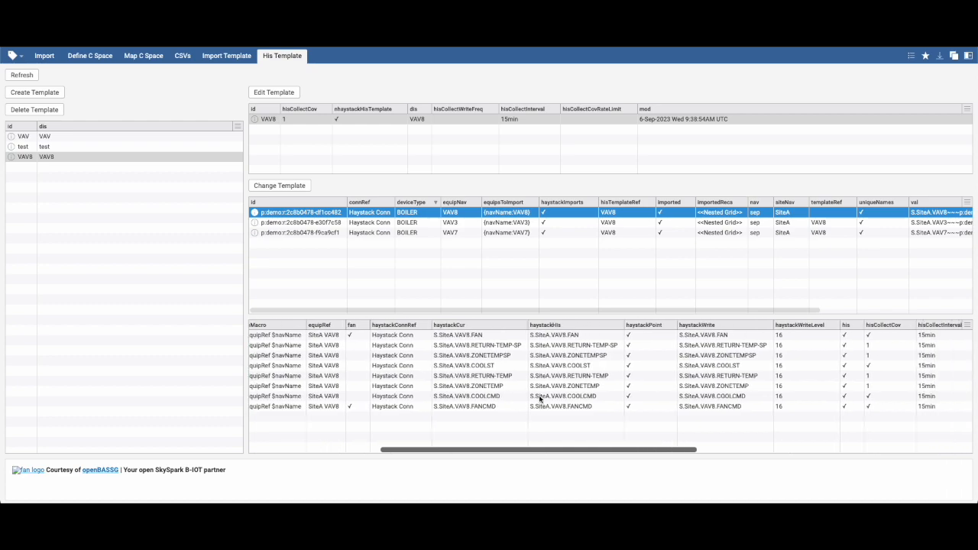
pyautogui.hscroll(-10, 540, 396)
pyautogui.click(389, 223)
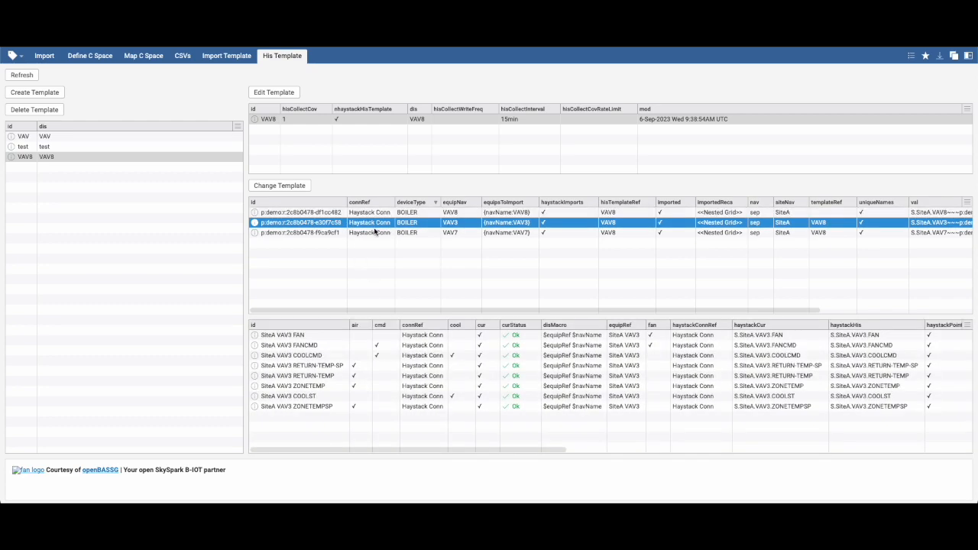